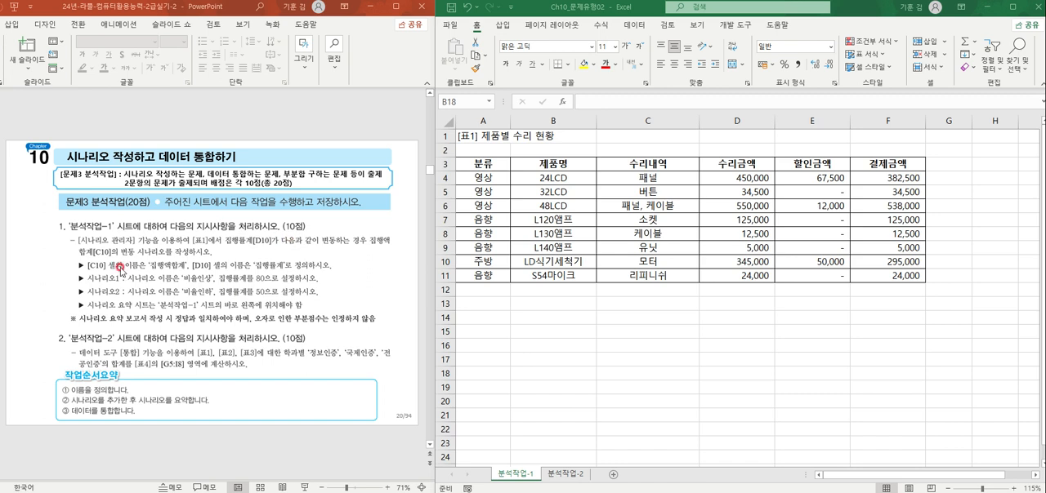
Step: Define the name 집행액합계 for cell C10 on the 분석작업-1 sheet of the Ch10_문제유형02 workbook
{"action": "left_click", "coordinate": [516, 291]}
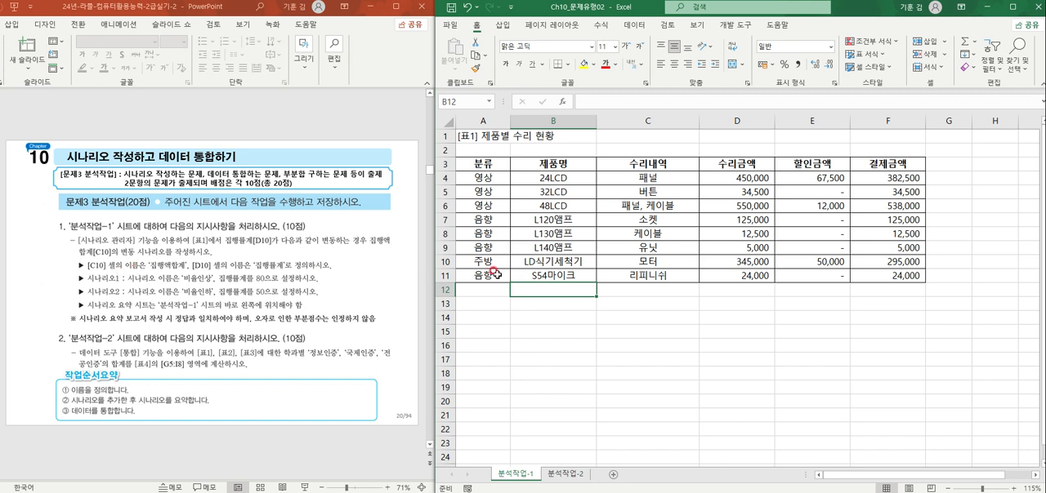
{"action": "left_click", "coordinate": [608, 248]}
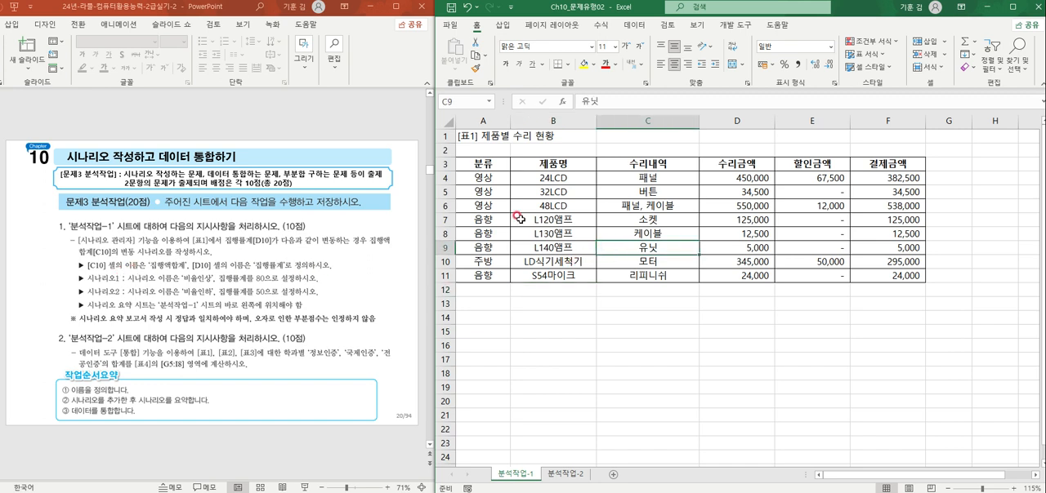
{"action": "left_click", "coordinate": [659, 262]}
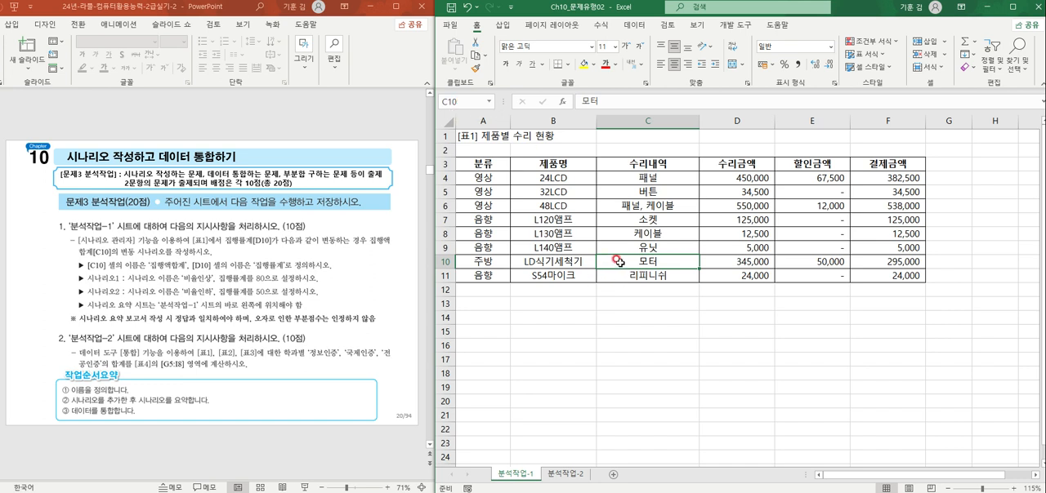
{"action": "left_click", "coordinate": [445, 96]}
{"action": "type", "text": "ㅈ"}
{"action": "type", "text": "집행액합계"}
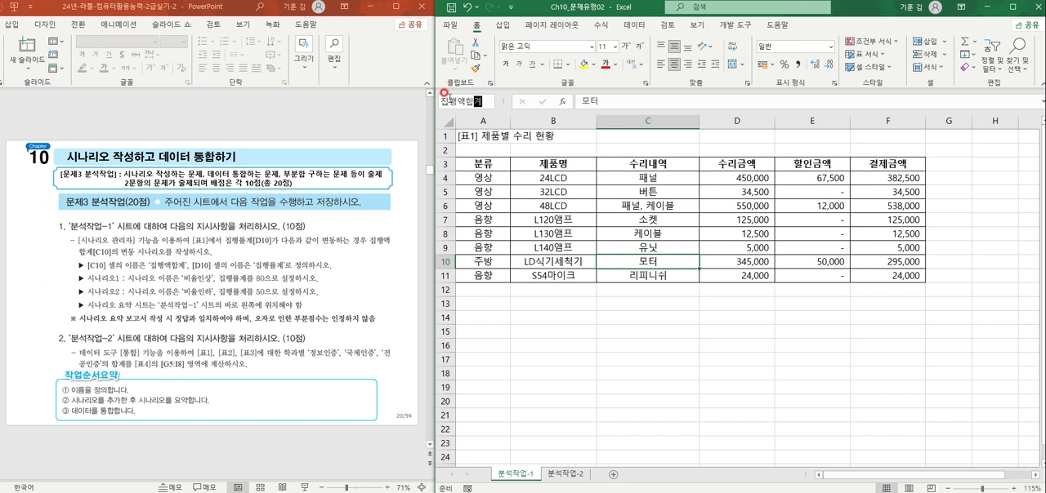
{"action": "key", "text": "Return"}
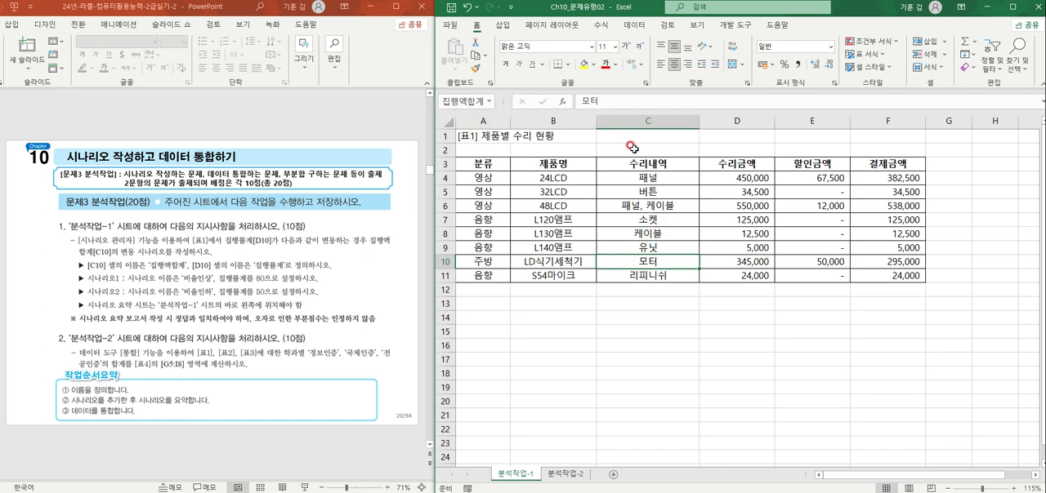
Step: Define the name 집행률계 for cell D10 in the product repair table of the Ch10_문제유형02 workbook
{"action": "left_click", "coordinate": [751, 258]}
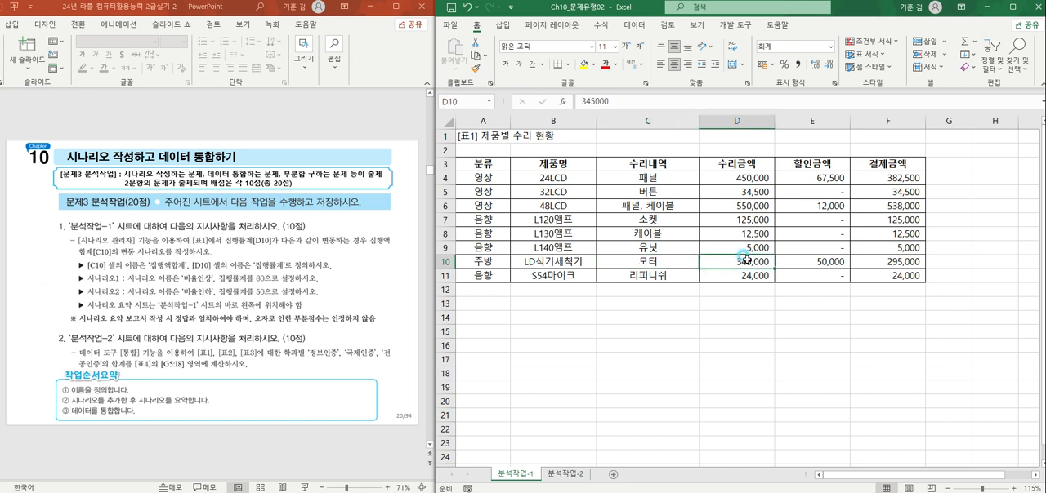
{"action": "left_click", "coordinate": [458, 101]}
{"action": "type", "text": "집행률계"}
{"action": "key", "text": "Return"}
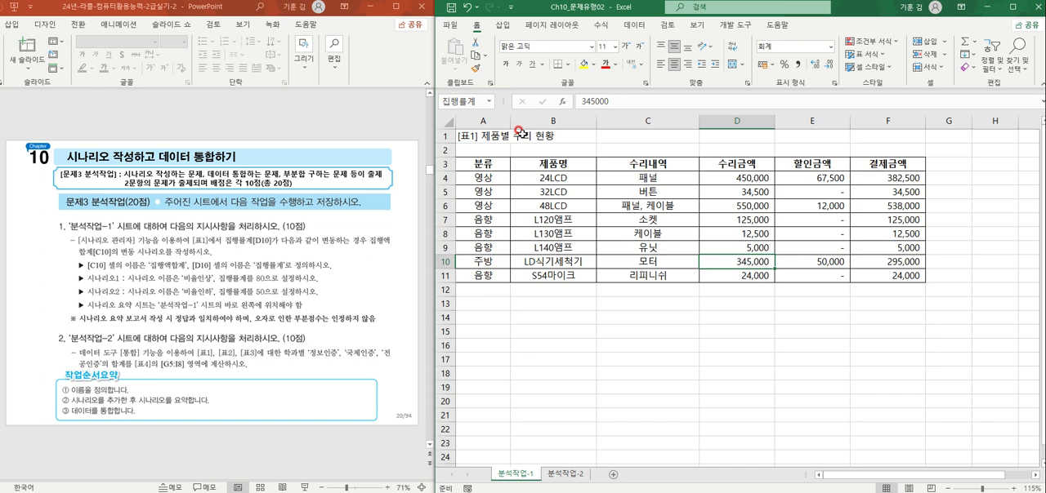
Step: Check the names assigned to cells C10 and D10 by selecting each cell in turn
{"action": "left_click", "coordinate": [675, 318]}
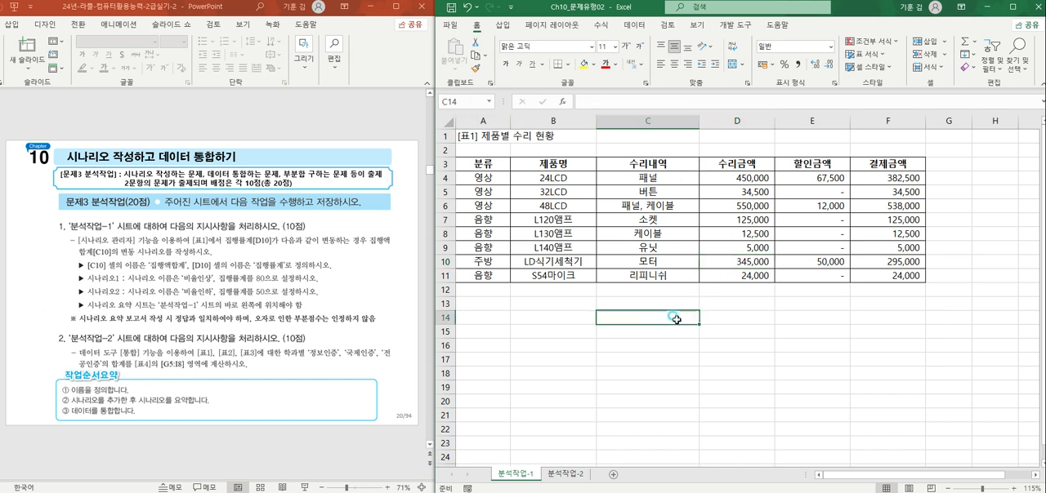
{"action": "left_click", "coordinate": [646, 260]}
{"action": "left_click", "coordinate": [761, 263]}
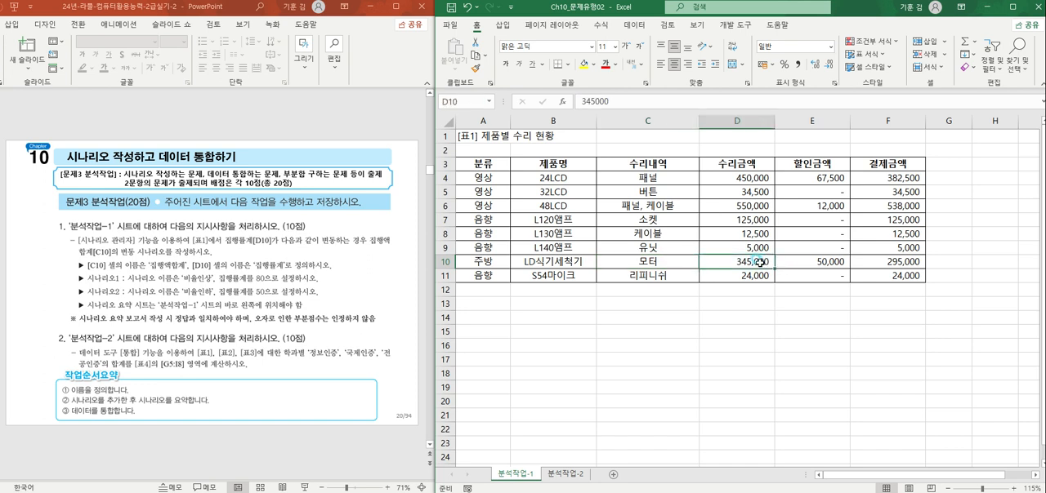
{"action": "left_click", "coordinate": [659, 259]}
{"action": "left_click", "coordinate": [737, 258]}
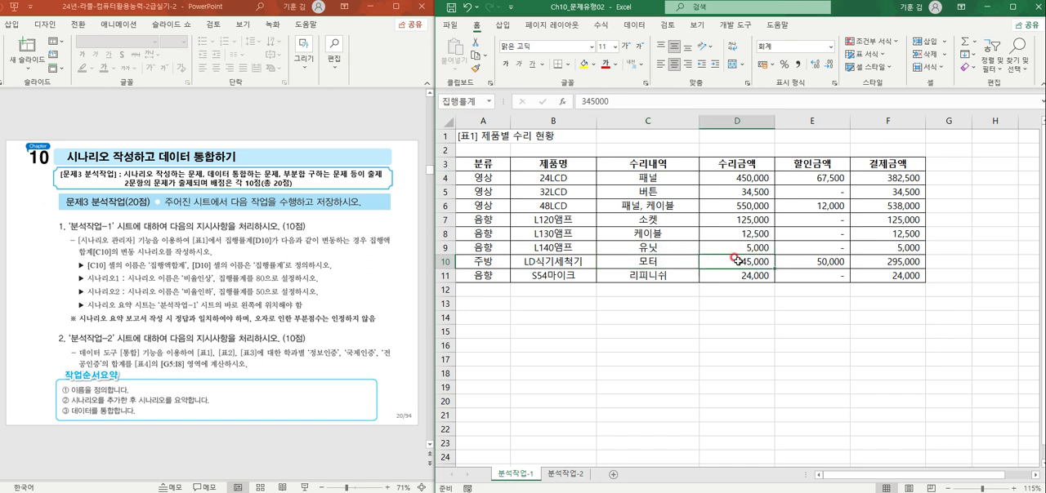
{"action": "left_click", "coordinate": [586, 305]}
{"action": "left_click", "coordinate": [654, 262]}
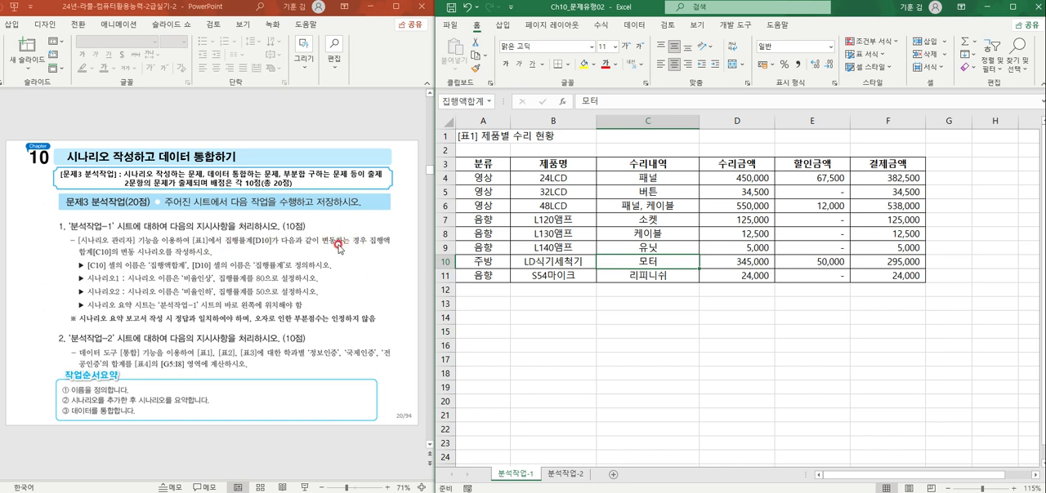
{"action": "left_click", "coordinate": [742, 270]}
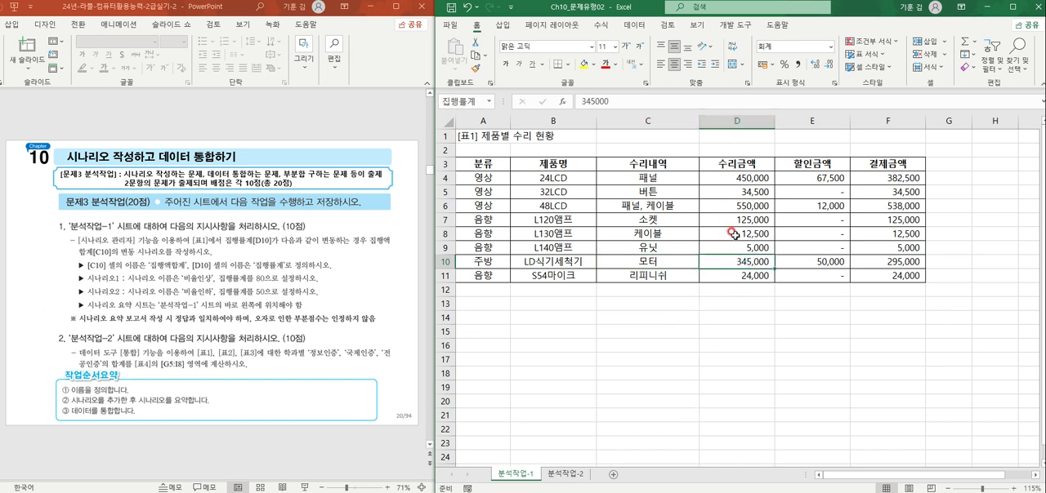
{"action": "left_click", "coordinate": [636, 30]}
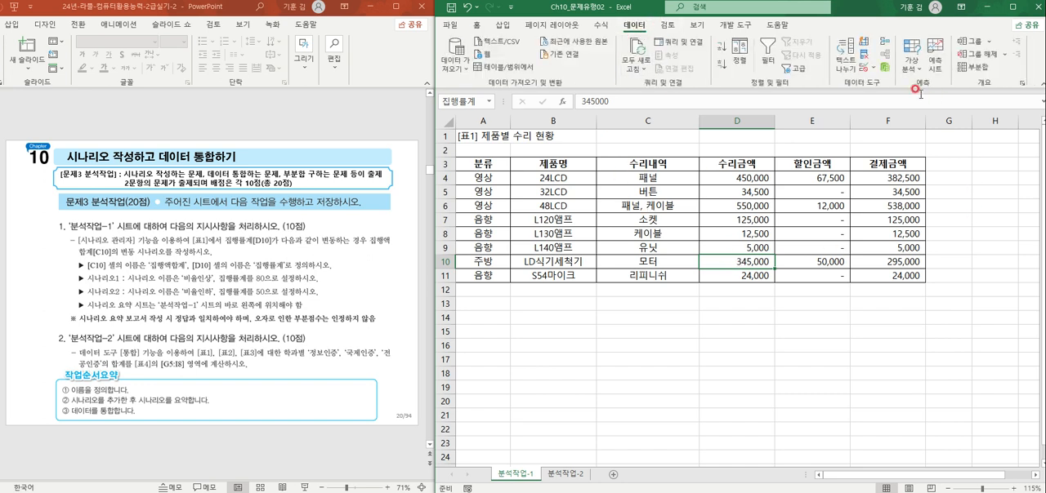
{"action": "left_click", "coordinate": [909, 72]}
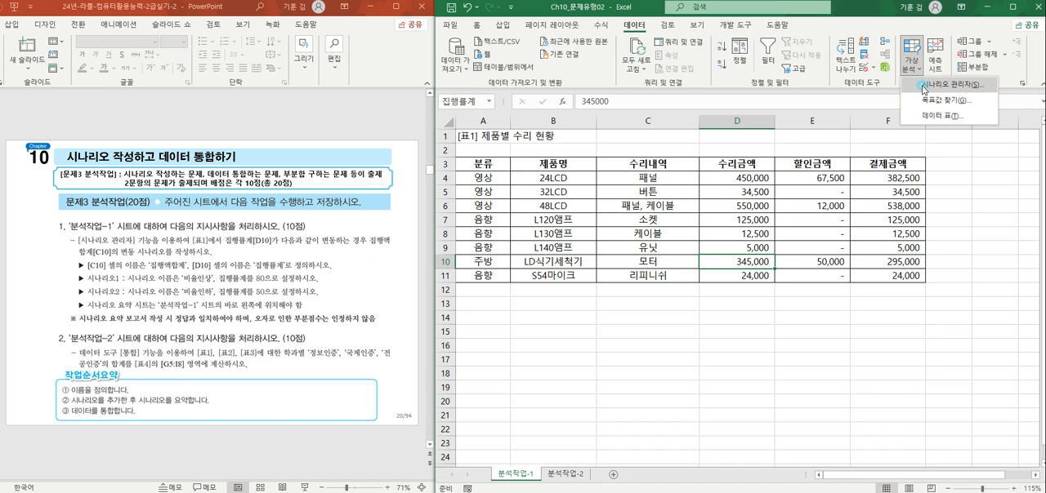
{"action": "left_click", "coordinate": [924, 84]}
{"action": "left_click_drag", "start_coordinate": [637, 130], "coordinate": [623, 135]}
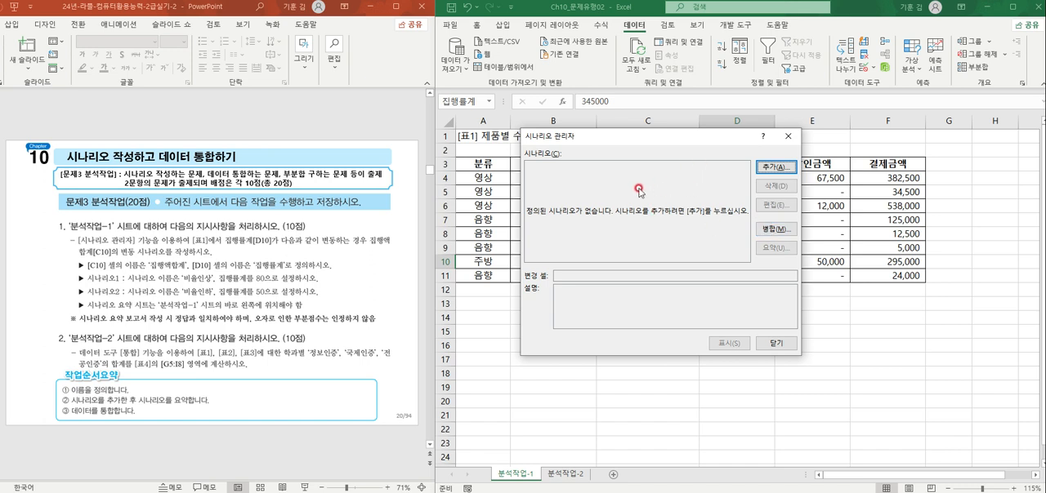
{"action": "left_click", "coordinate": [786, 169]}
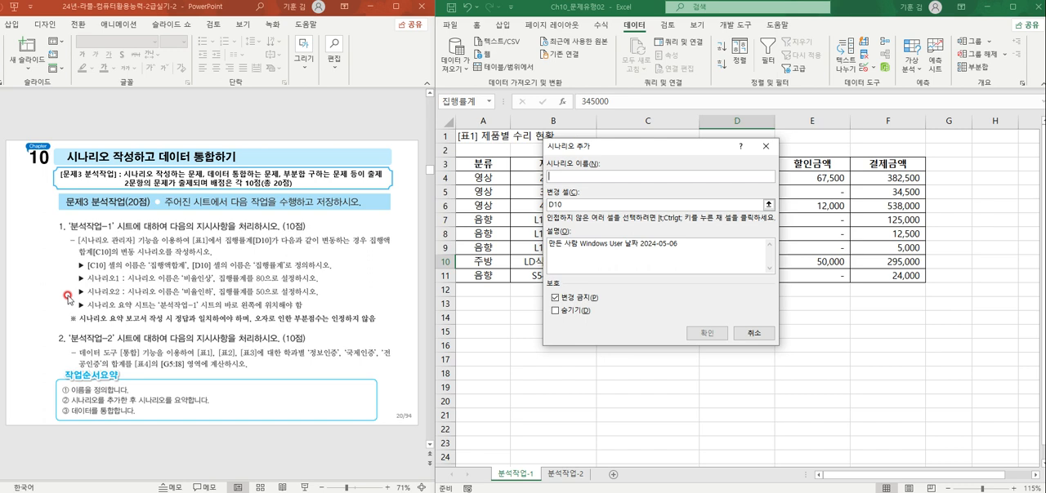
{"action": "left_click", "coordinate": [603, 169]}
{"action": "type", "text": "비율인ㅅ"}
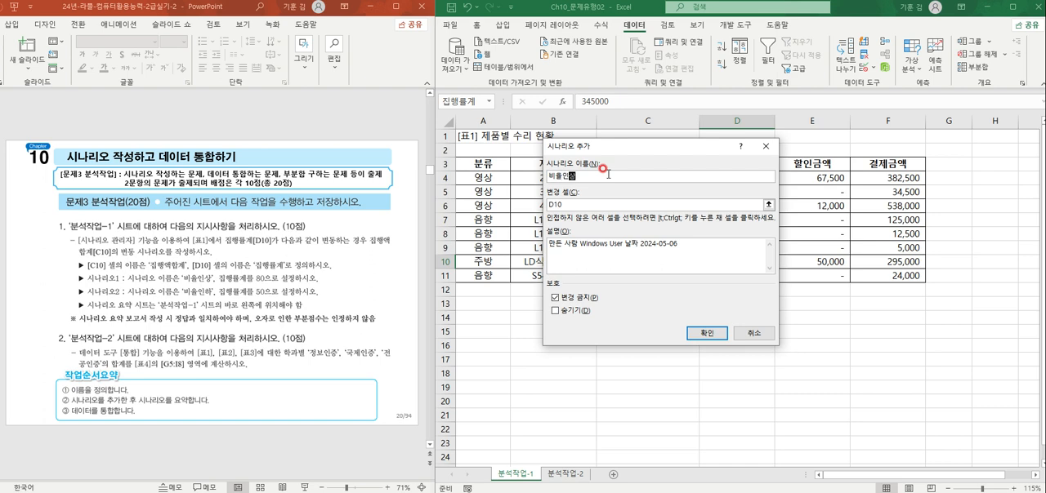
{"action": "left_click_drag", "start_coordinate": [608, 150], "coordinate": [854, 113]}
{"action": "left_click", "coordinate": [799, 261]}
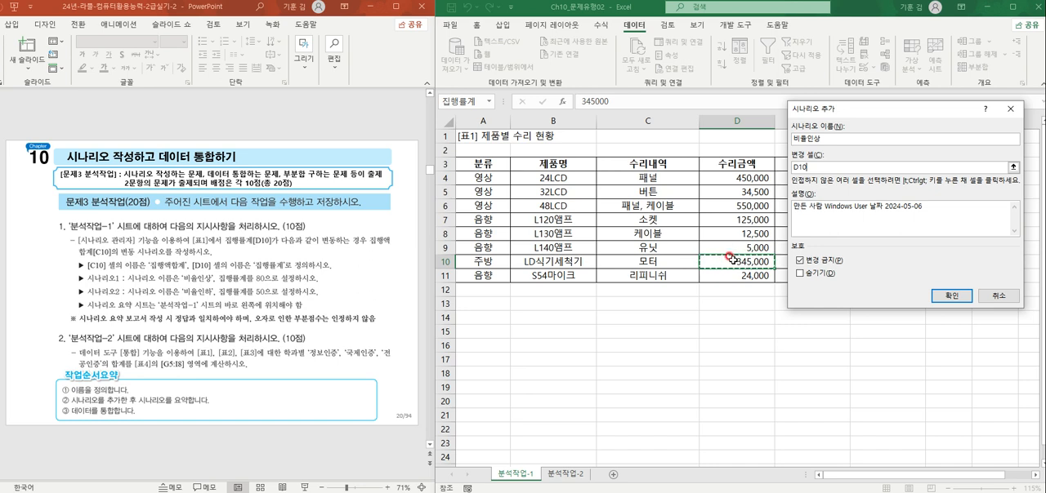
{"action": "left_click", "coordinate": [812, 168]}
{"action": "left_click", "coordinate": [947, 296]}
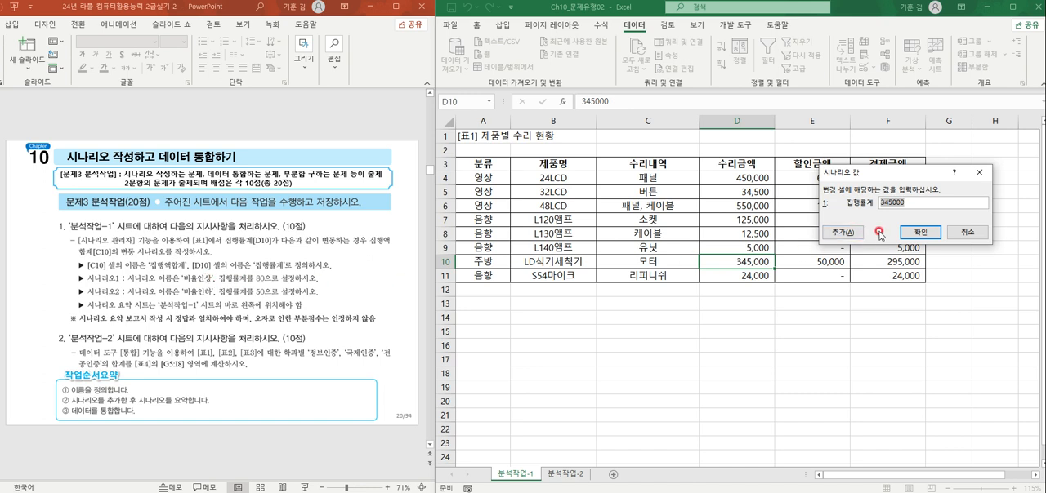
{"action": "type", "text": "80"}
{"action": "left_click", "coordinate": [967, 232]}
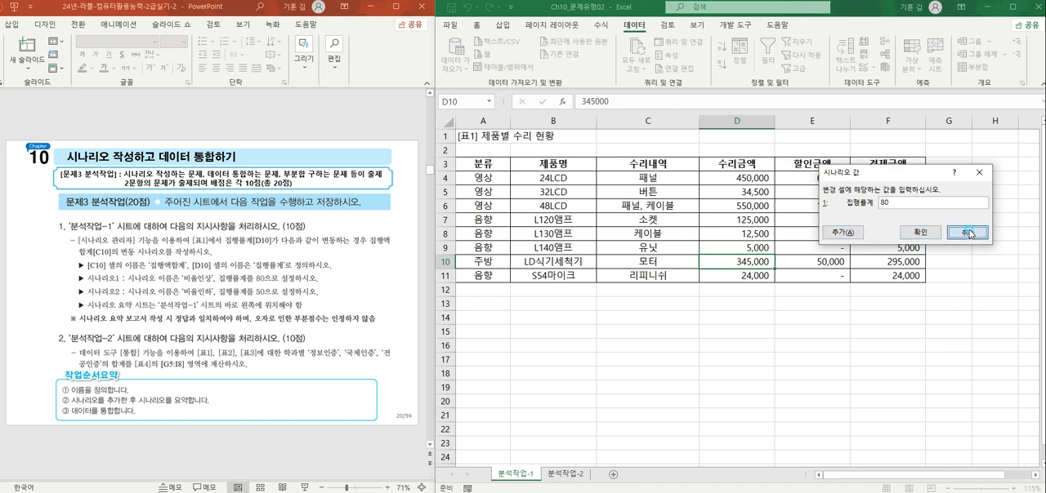
{"action": "left_click", "coordinate": [1033, 98]}
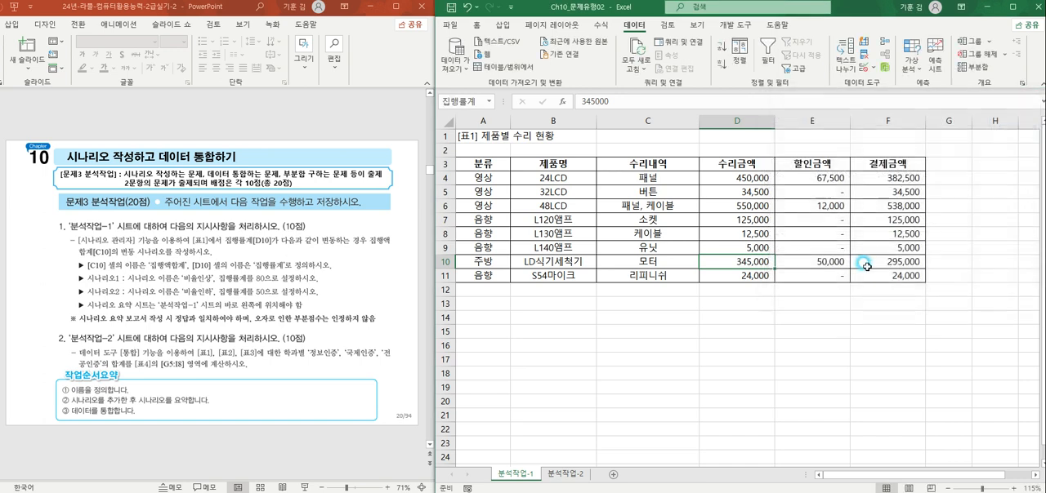
Step: Switch to the Chapter10 workbook and inspect the 집행액 and 집행률 columns of its budget execution table
{"action": "left_click", "coordinate": [804, 298]}
{"action": "left_click", "coordinate": [384, 492]}
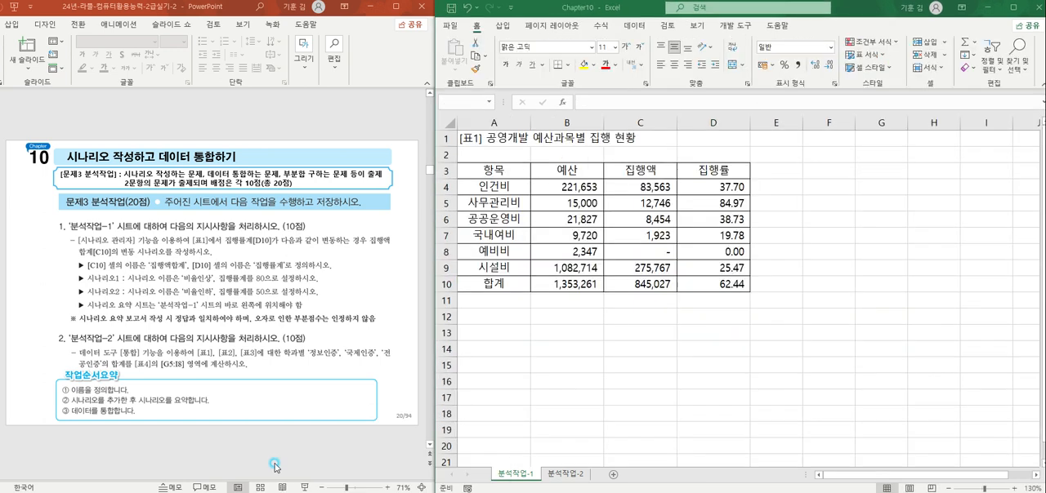
{"action": "left_click", "coordinate": [287, 465]}
{"action": "left_click", "coordinate": [642, 364]}
{"action": "left_click", "coordinate": [704, 255]}
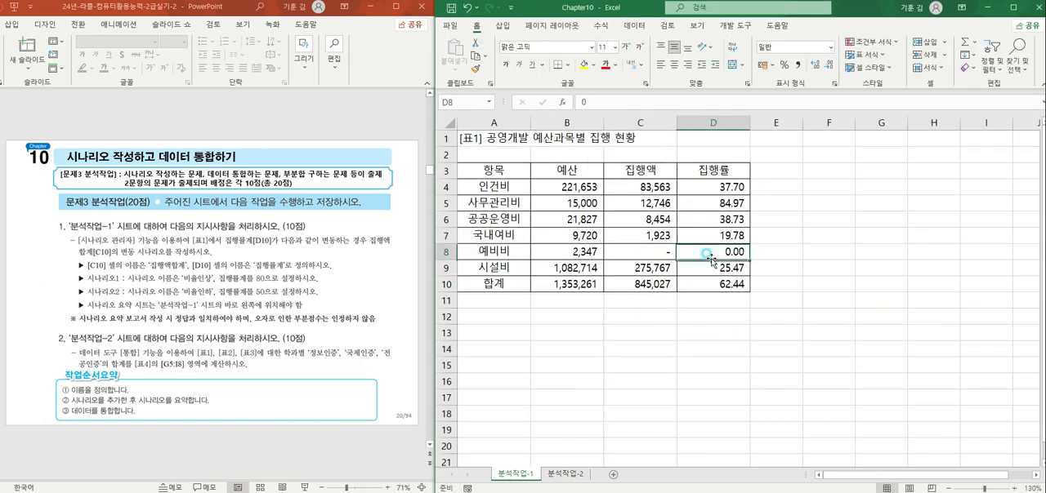
{"action": "left_click", "coordinate": [611, 265]}
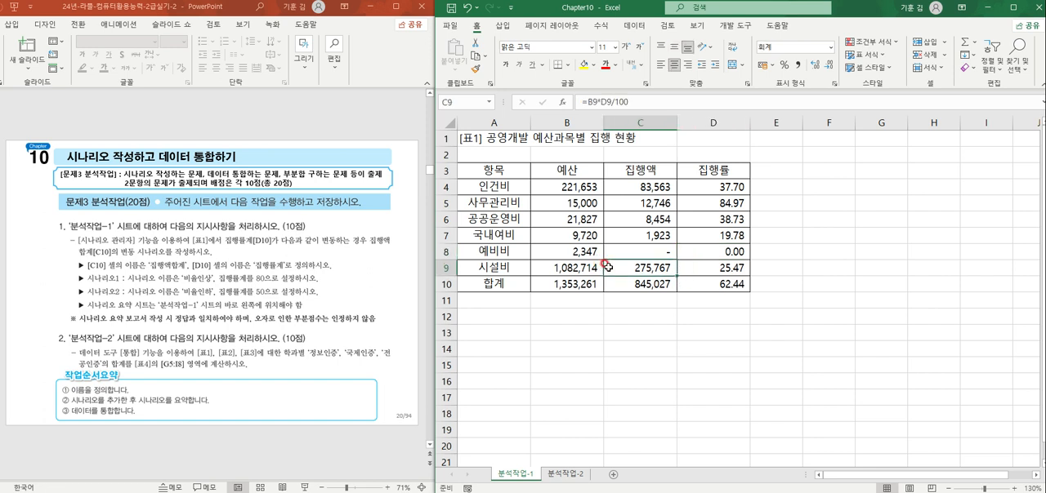
{"action": "scroll", "coordinate": [617, 278], "scroll_direction": "up", "scroll_amount": 2, "text": "ctrl"}
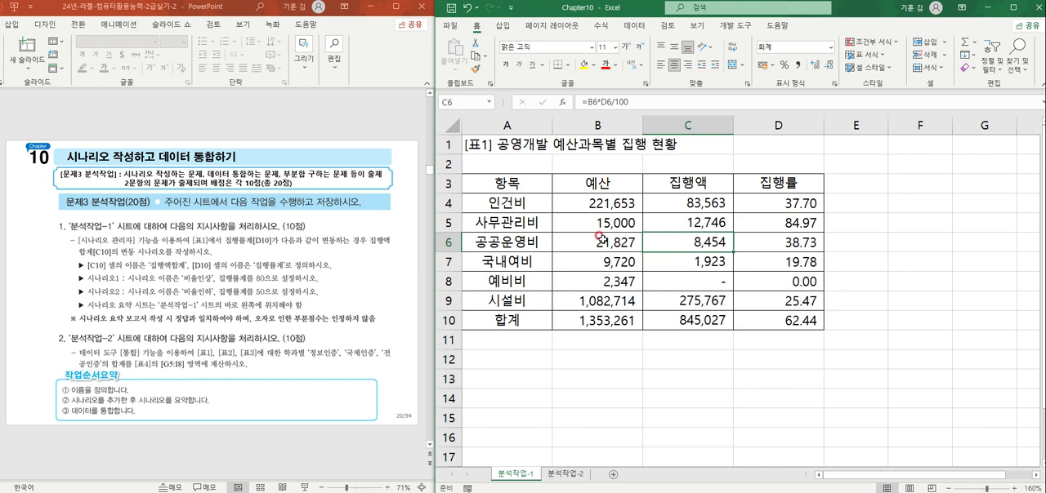
Step: Define the name 집행액합계 for cell C10, the 집행액 total in the budget execution table
{"action": "left_click", "coordinate": [709, 327]}
{"action": "left_click", "coordinate": [470, 102]}
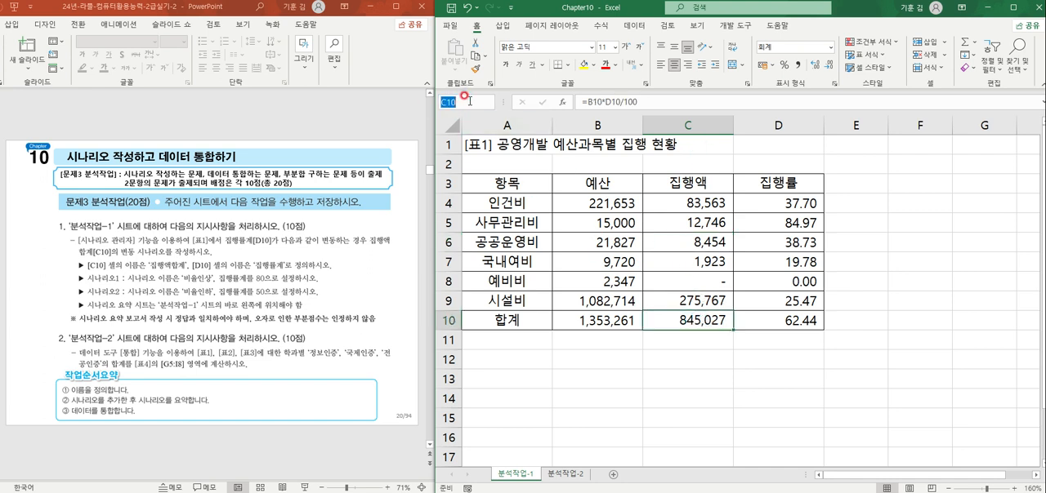
{"action": "type", "text": "집행액합계"}
{"action": "key", "text": "Return"}
Step: Define the name 징행률계 for cell D10 in the 합계 row of the budget execution table
{"action": "left_click", "coordinate": [799, 326]}
{"action": "left_click", "coordinate": [448, 101]}
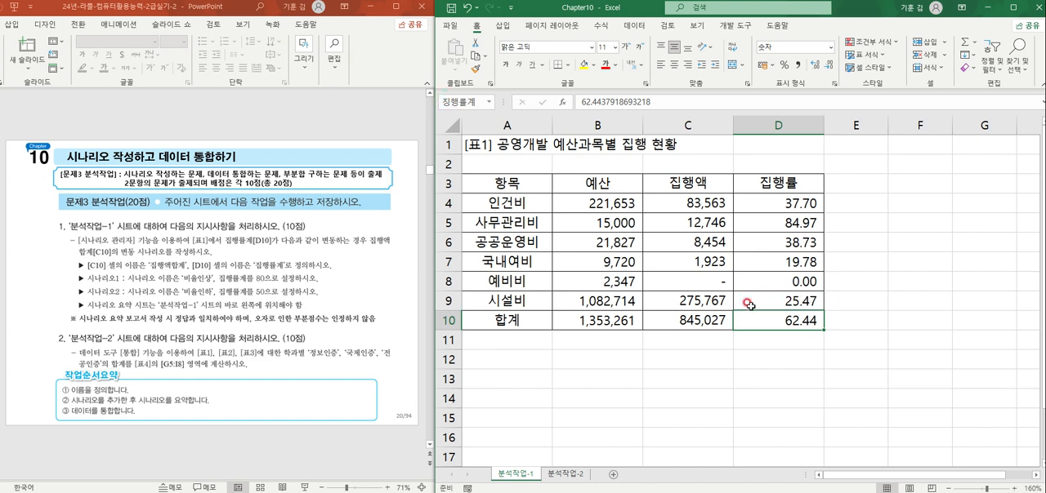
{"action": "left_click", "coordinate": [460, 101]}
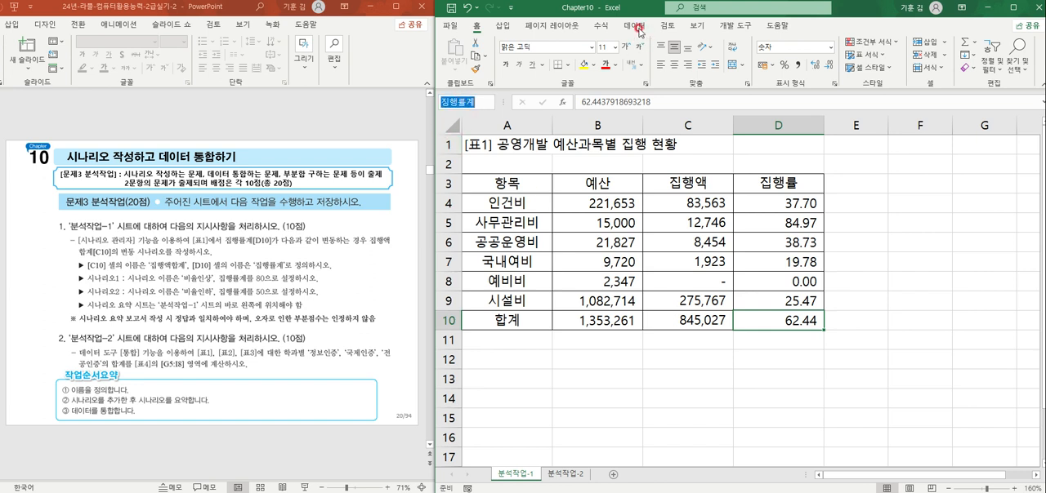
{"action": "key", "text": "Return"}
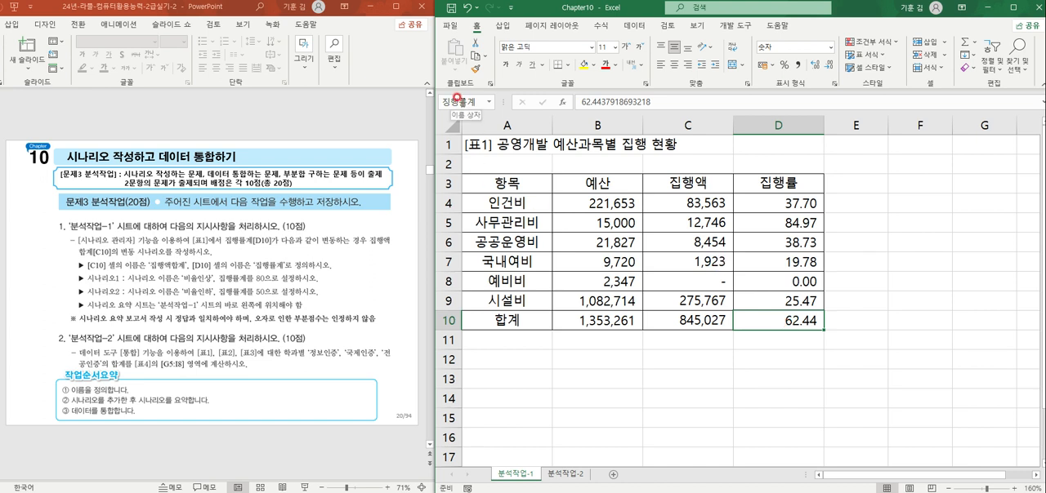
Step: Define the correctly spelled name 집행률계 for cell D10 and review the workbook's list of defined names
{"action": "left_click", "coordinate": [456, 97]}
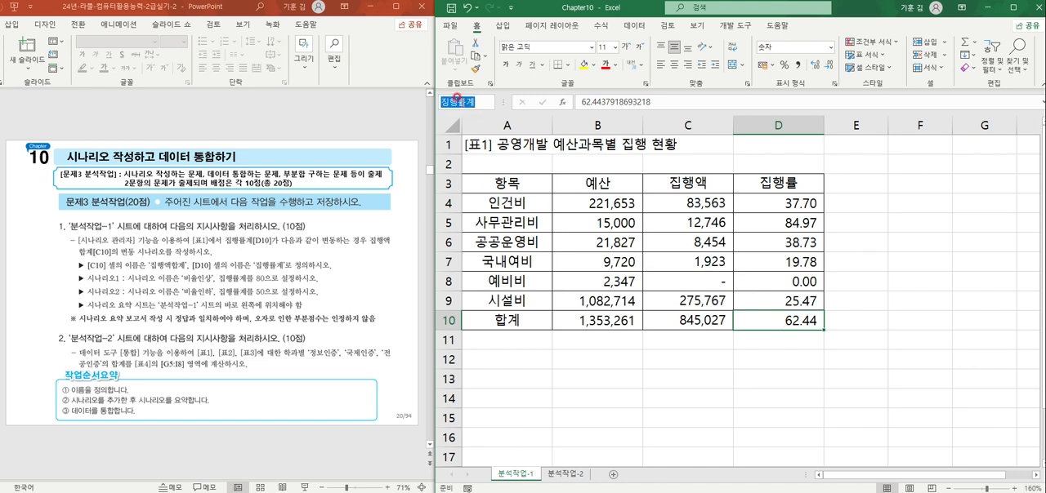
{"action": "type", "text": "집"}
{"action": "left_click", "coordinate": [488, 101]}
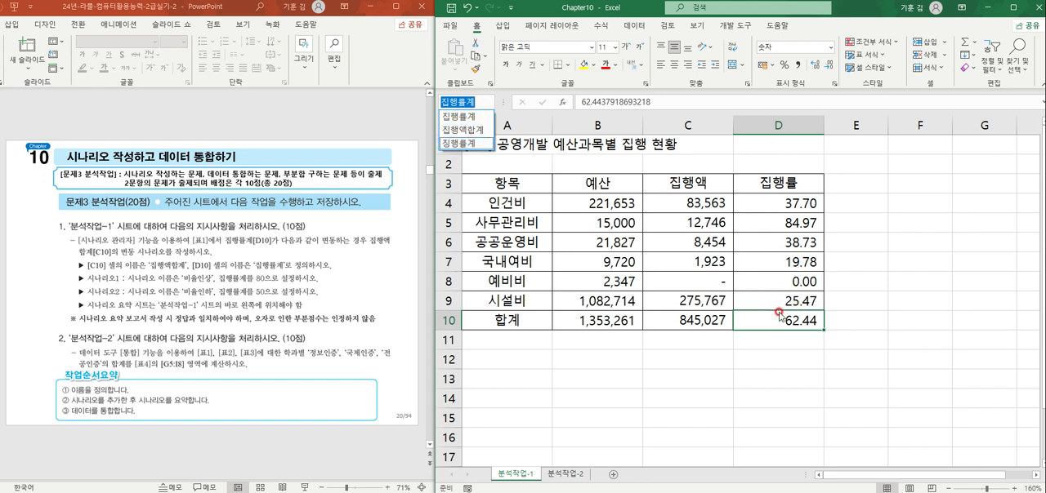
{"action": "left_click", "coordinate": [772, 263]}
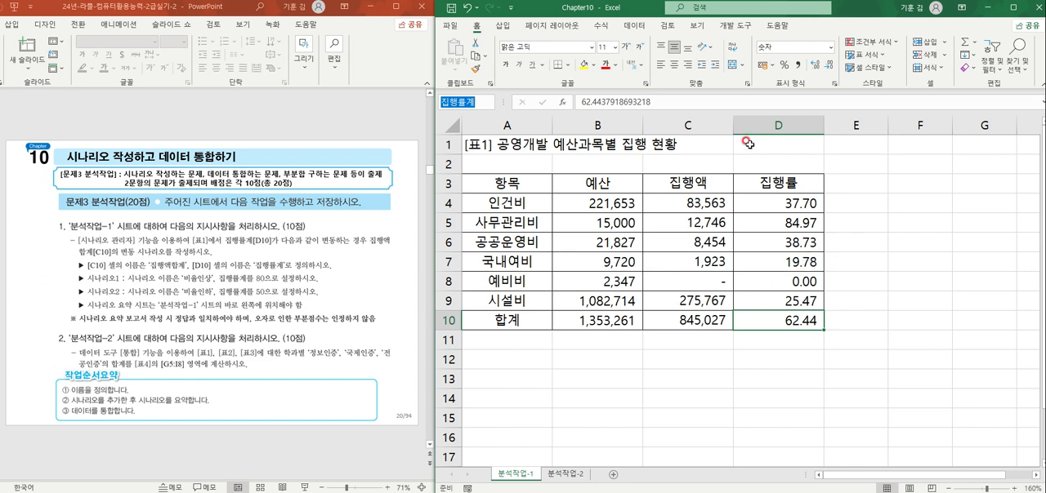
Step: Delete the misspelled defined name 징행률계 from the workbook's list of names
{"action": "left_click", "coordinate": [602, 25]}
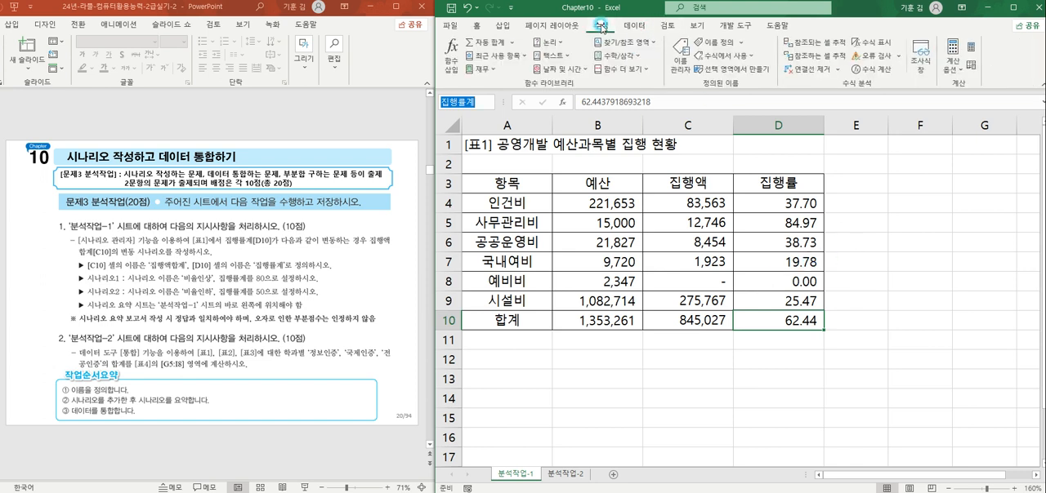
{"action": "left_click", "coordinate": [683, 59]}
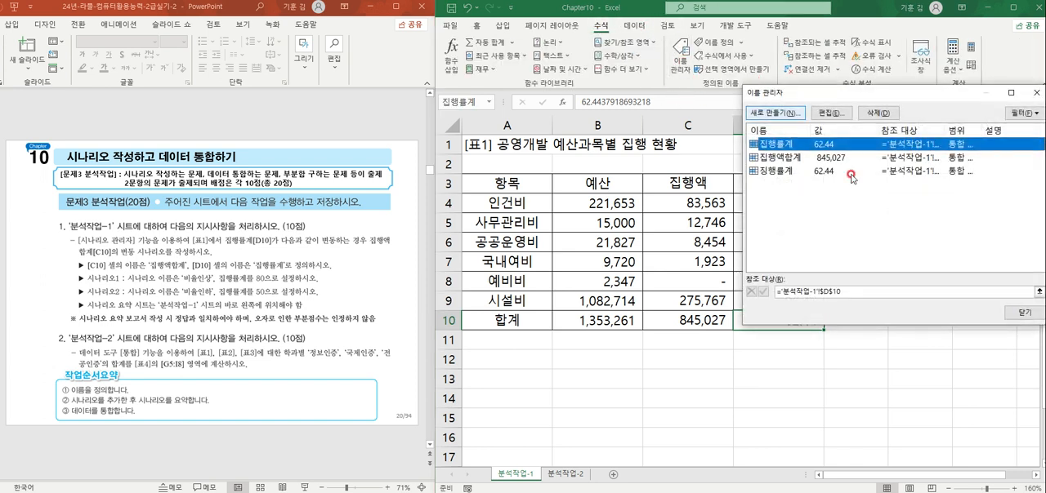
{"action": "left_click", "coordinate": [805, 159]}
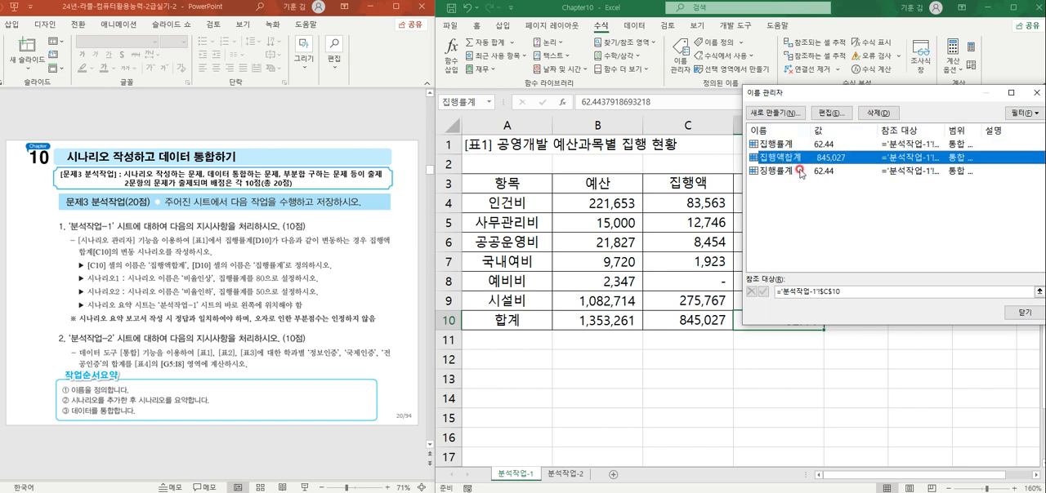
{"action": "left_click", "coordinate": [785, 144]}
{"action": "left_click", "coordinate": [786, 171]}
{"action": "left_click", "coordinate": [878, 113]}
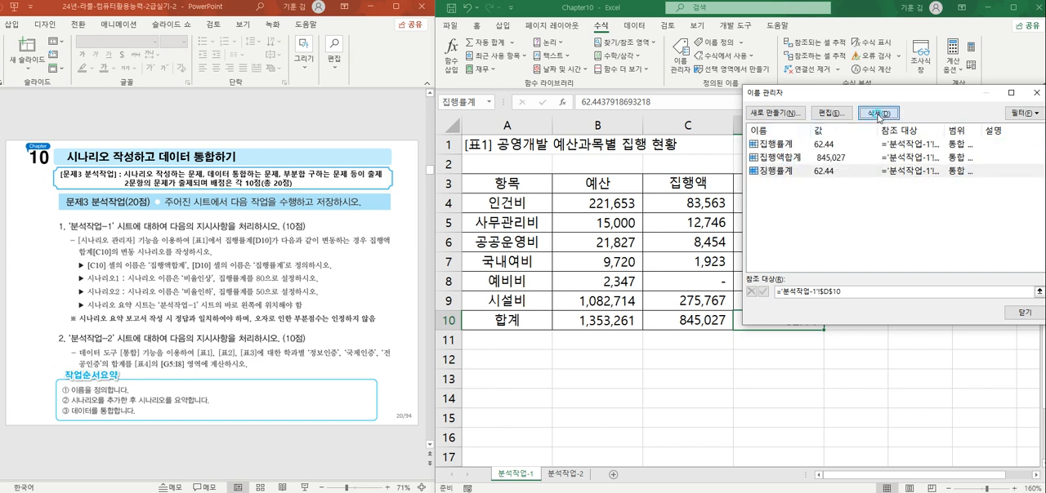
{"action": "left_click", "coordinate": [496, 243]}
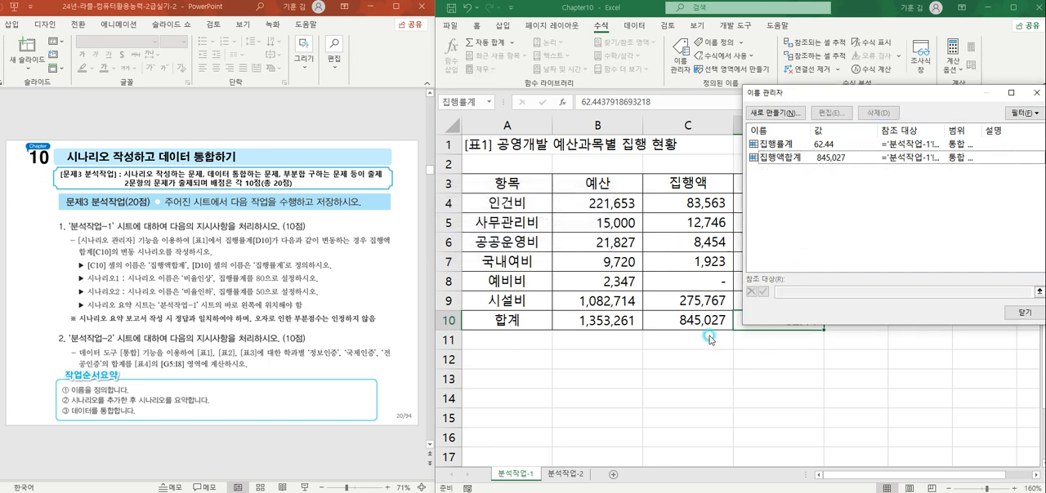
{"action": "left_click", "coordinate": [1023, 312]}
Step: Check the defined names assigned to cells C10 and D10 in the 합계 row
{"action": "left_click", "coordinate": [758, 376]}
{"action": "left_click", "coordinate": [687, 320]}
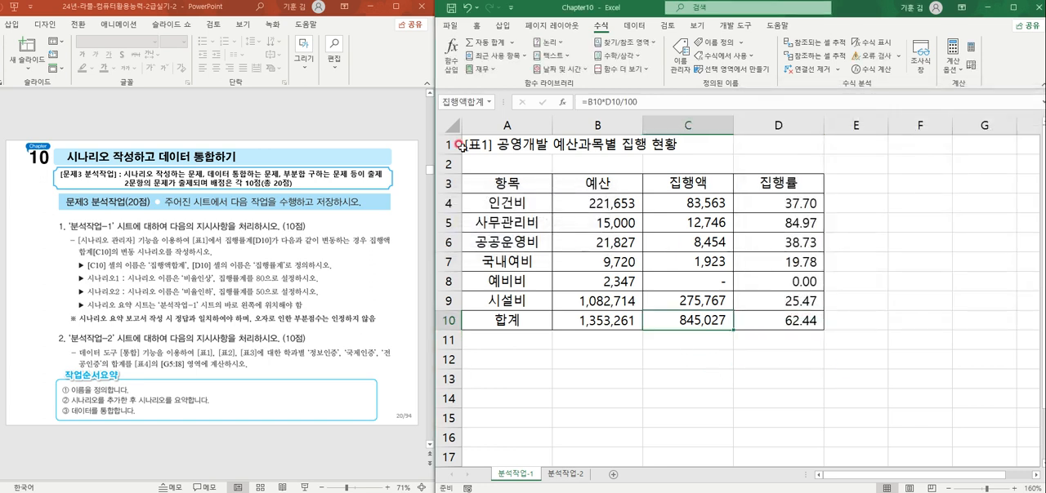
{"action": "left_click", "coordinate": [806, 321]}
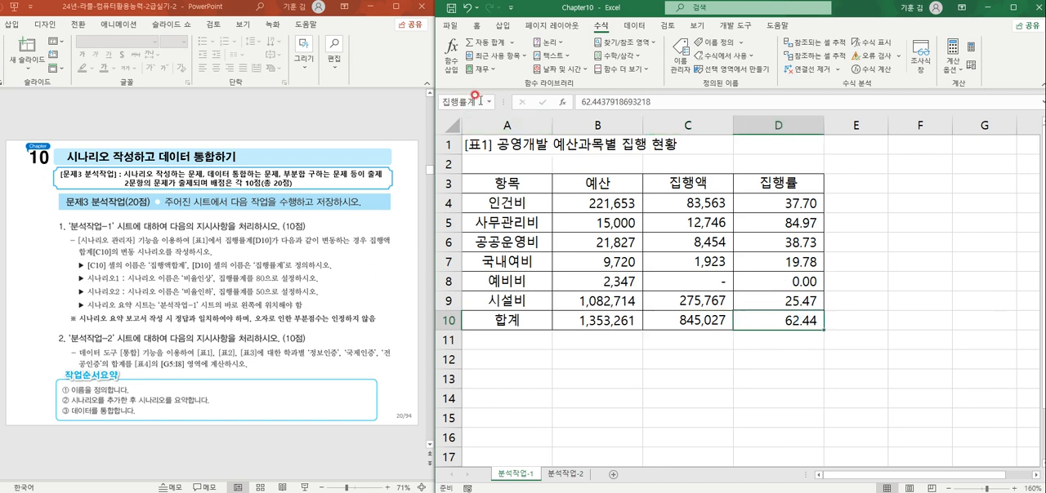
{"action": "left_click", "coordinate": [881, 301]}
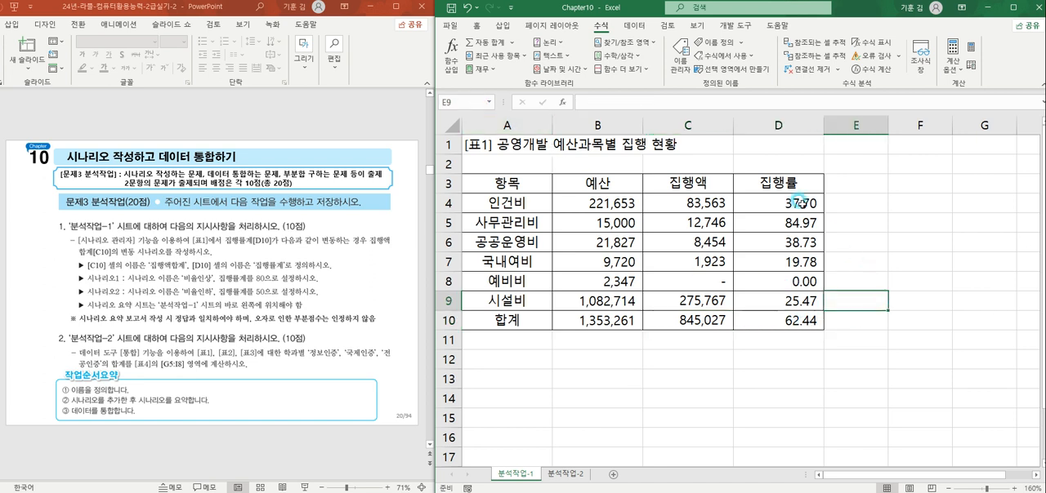
Step: Add a scenario named 비율인상 with changing cell D10, setting 집행률계 to 80
{"action": "left_click", "coordinate": [790, 316]}
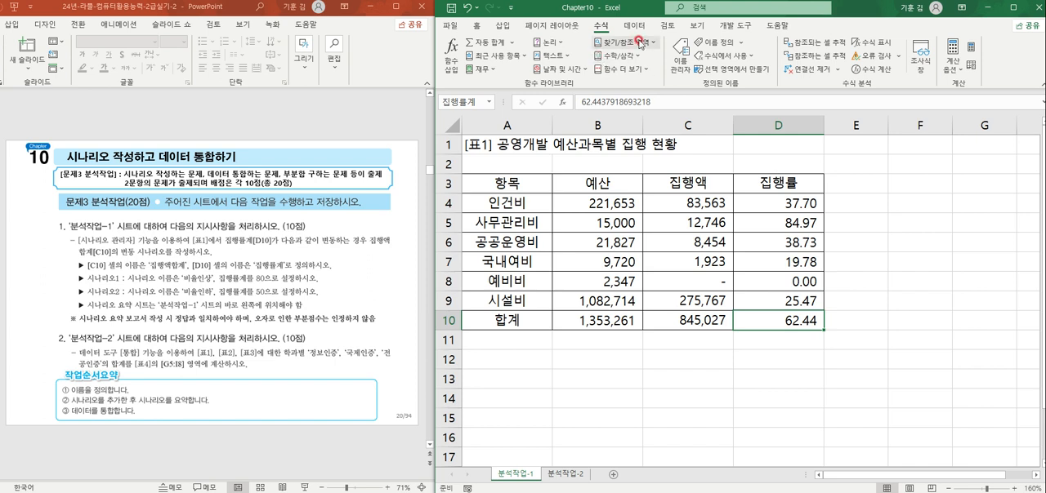
{"action": "left_click", "coordinate": [634, 25]}
{"action": "left_click", "coordinate": [911, 63]}
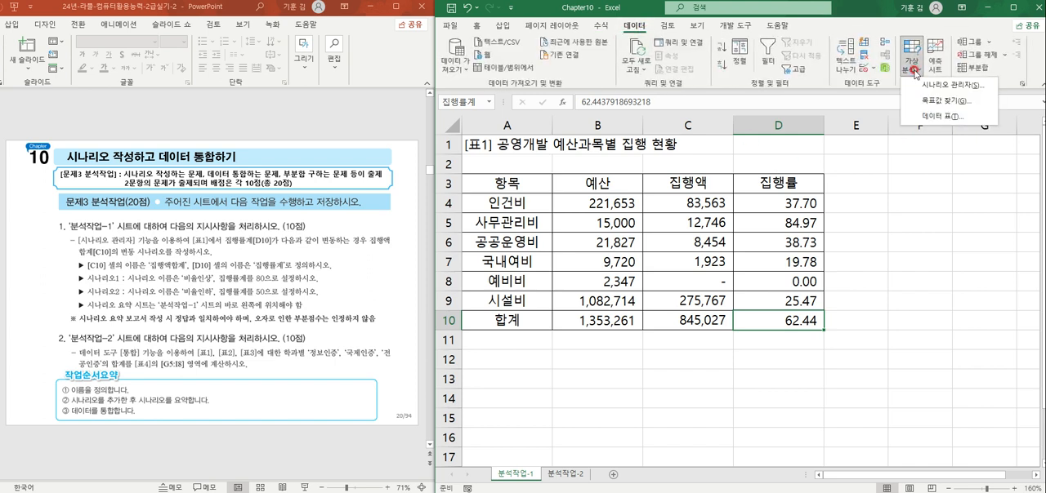
{"action": "left_click", "coordinate": [935, 95]}
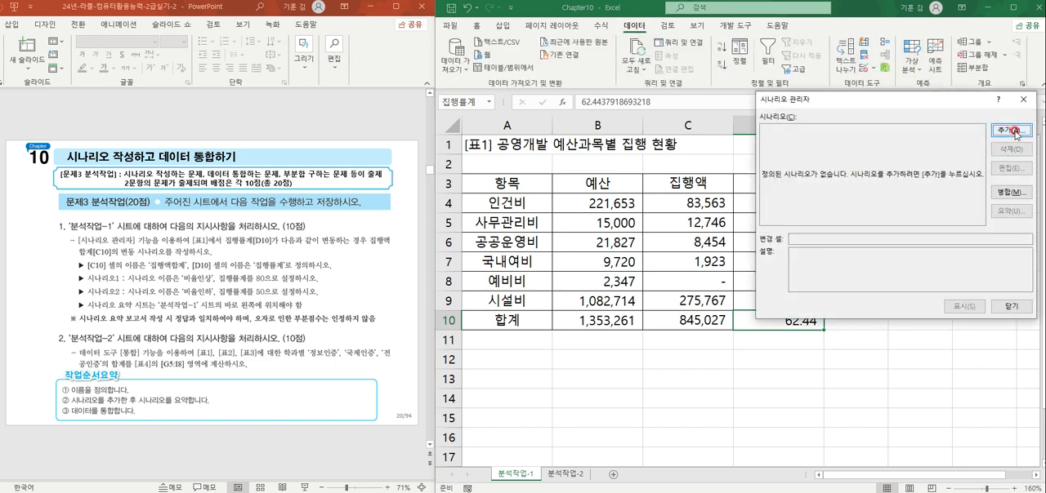
{"action": "left_click", "coordinate": [1009, 132]}
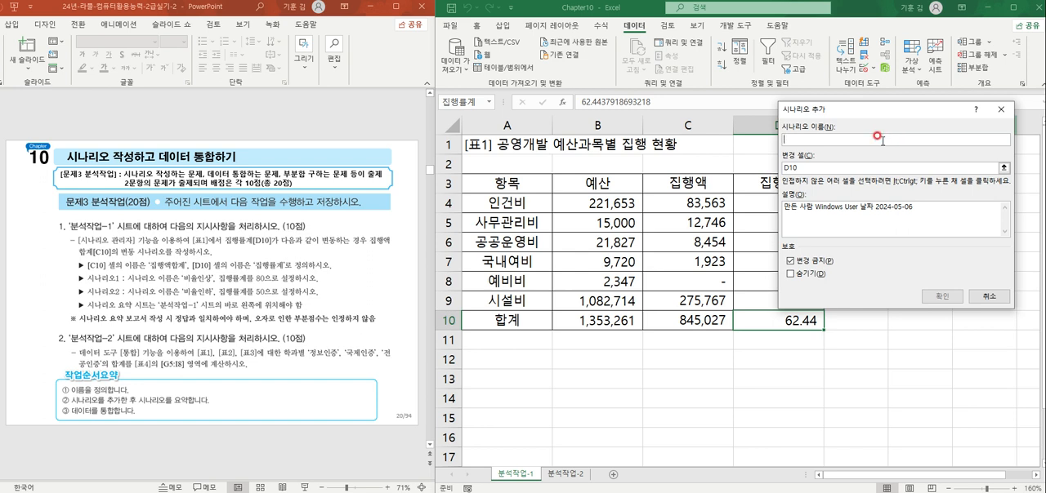
{"action": "type", "text": "비율인상"}
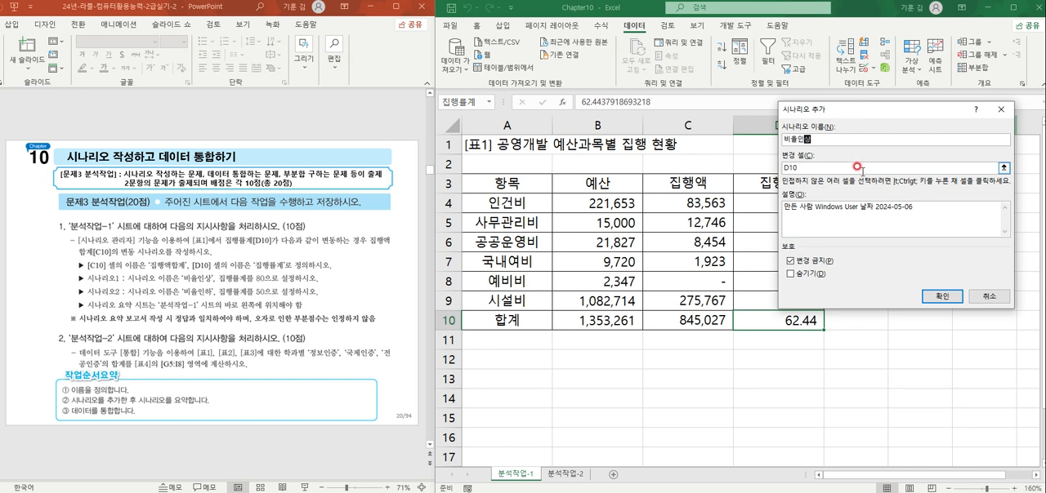
{"action": "left_click", "coordinate": [861, 169]}
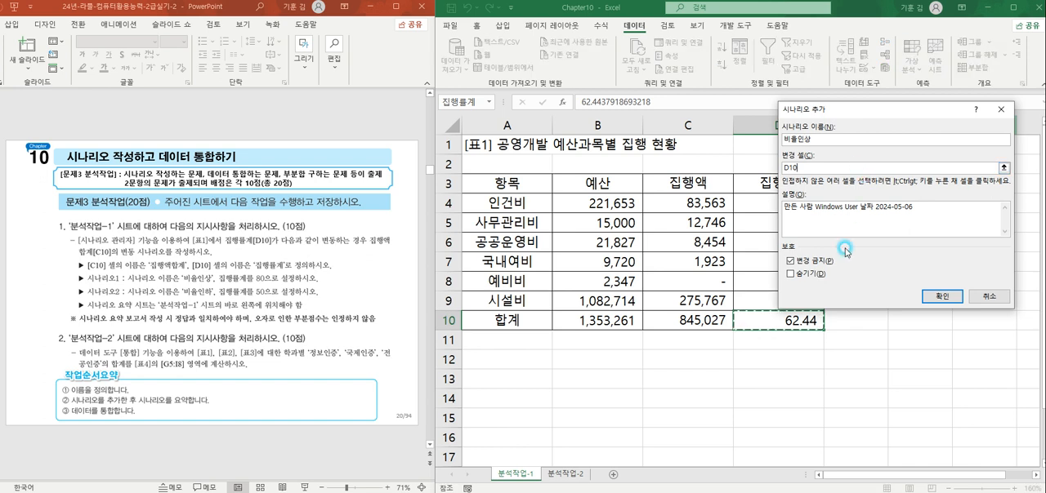
{"action": "left_click", "coordinate": [932, 298]}
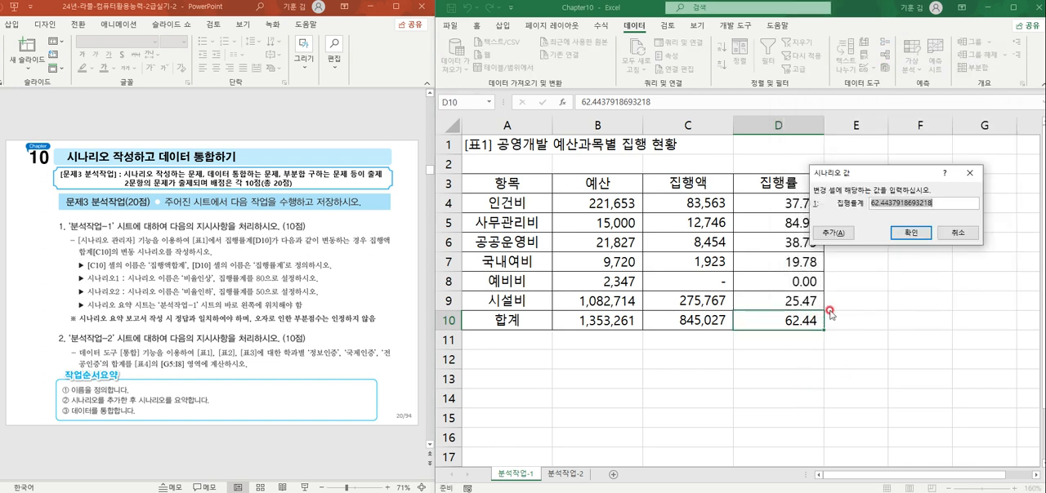
{"action": "type", "text": "80"}
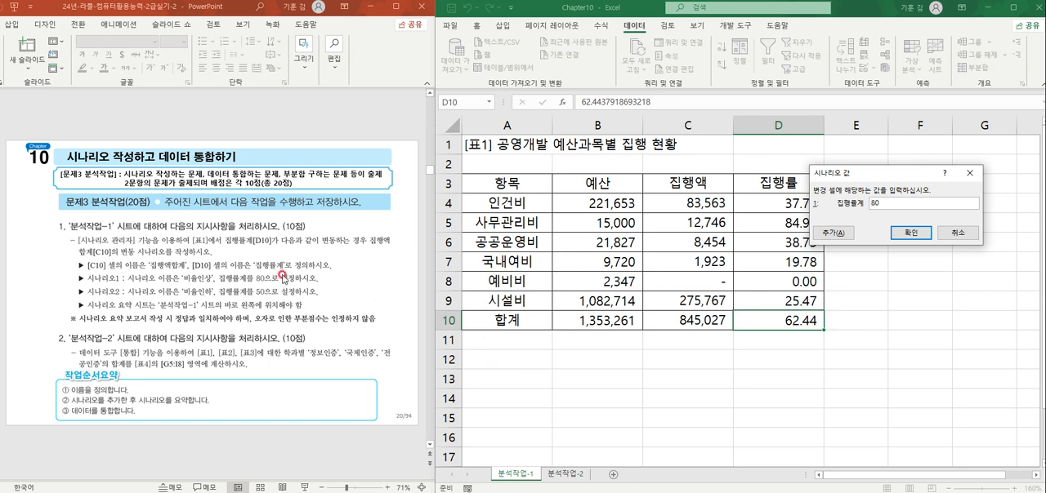
{"action": "left_click", "coordinate": [850, 236]}
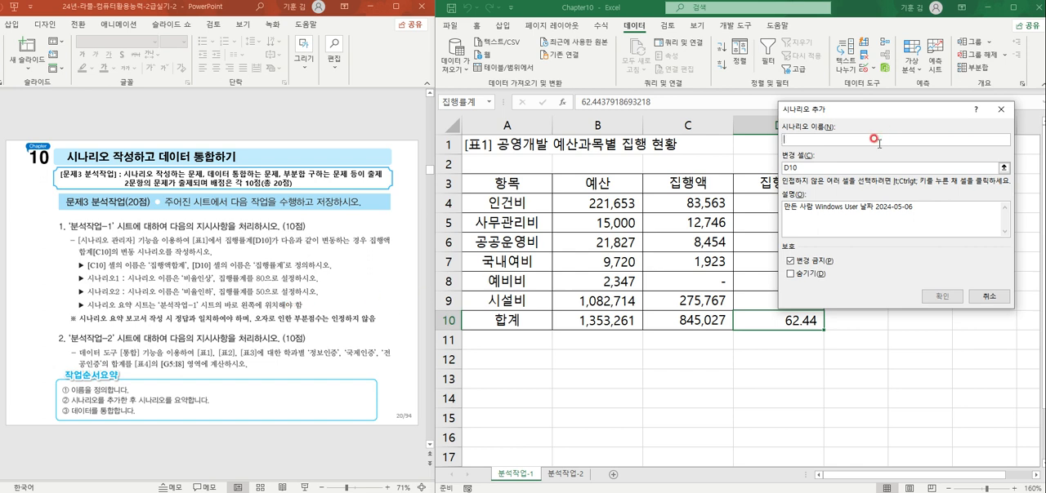
Step: Add a second scenario named 비율인하 for cell D10, setting 집행률계 to 50
{"action": "type", "text": "ㅂ"}
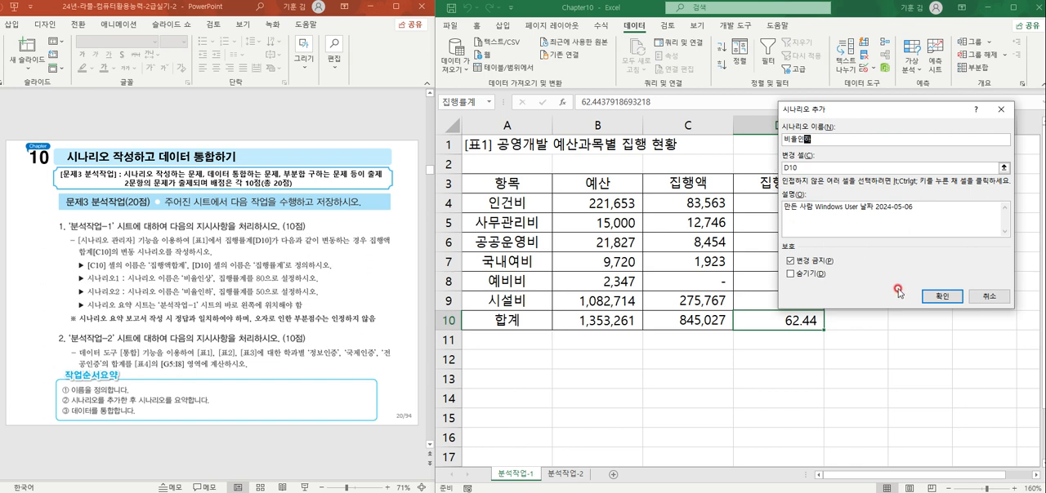
{"action": "left_click", "coordinate": [942, 295]}
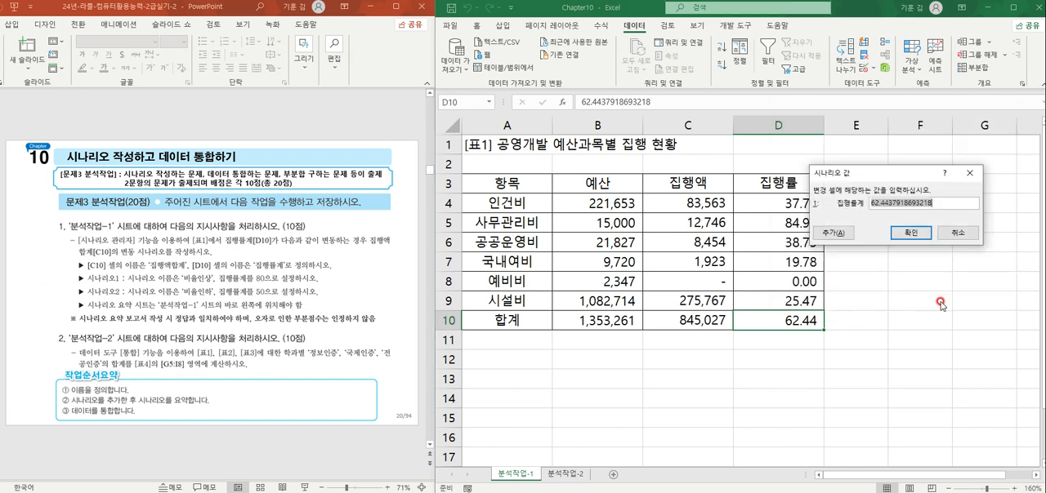
{"action": "type", "text": "50"}
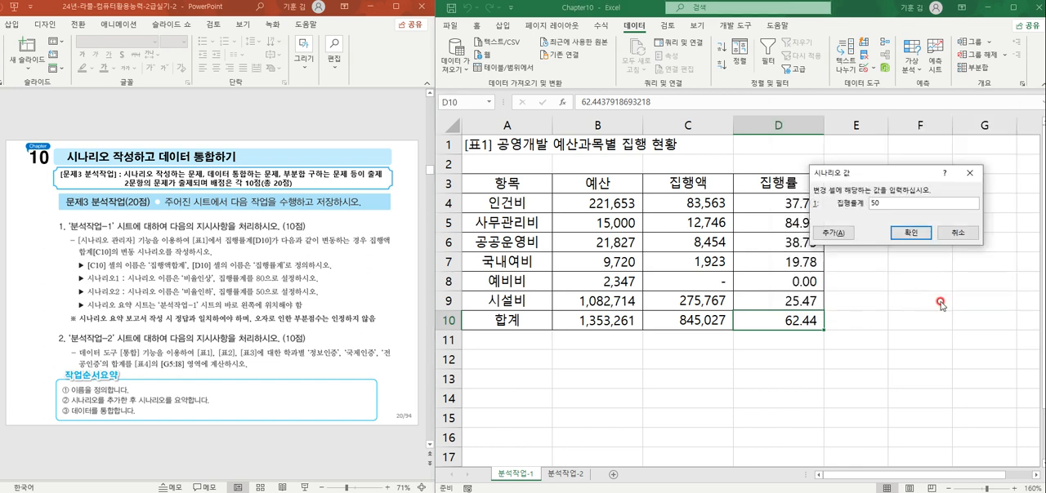
{"action": "left_click", "coordinate": [909, 233]}
Step: Generate a scenario summary report of both scenarios with C10 as the result cell
{"action": "left_click_drag", "start_coordinate": [885, 112], "coordinate": [822, 137]}
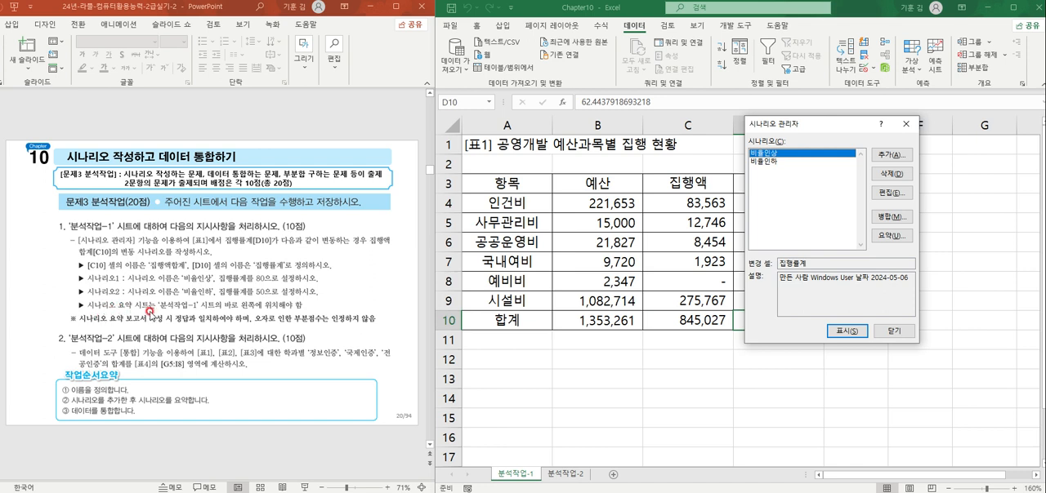
{"action": "left_click", "coordinate": [106, 304]}
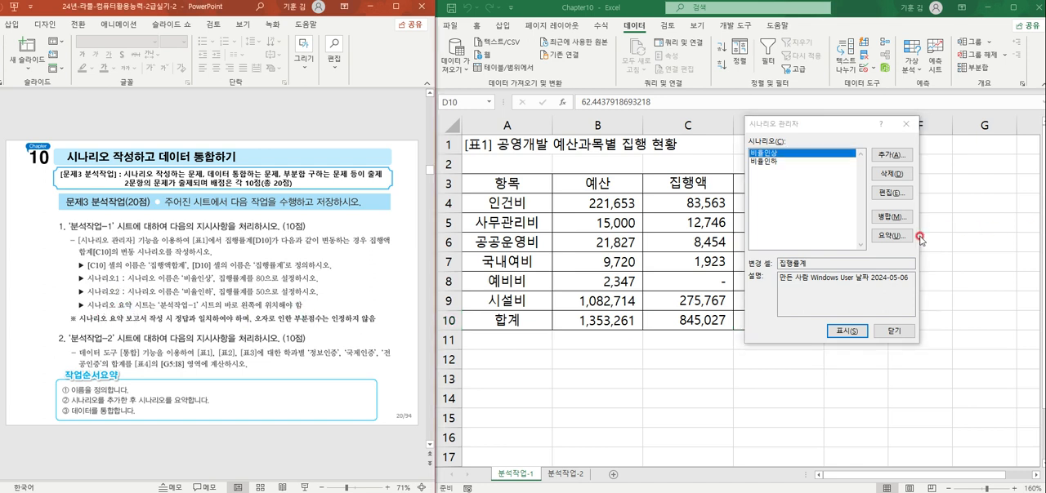
{"action": "left_click", "coordinate": [891, 237]}
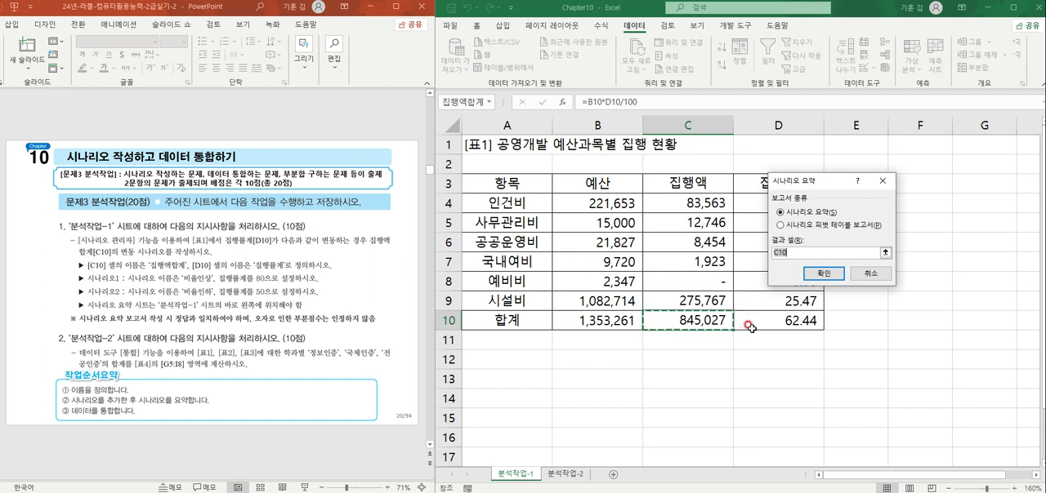
{"action": "left_click", "coordinate": [829, 275]}
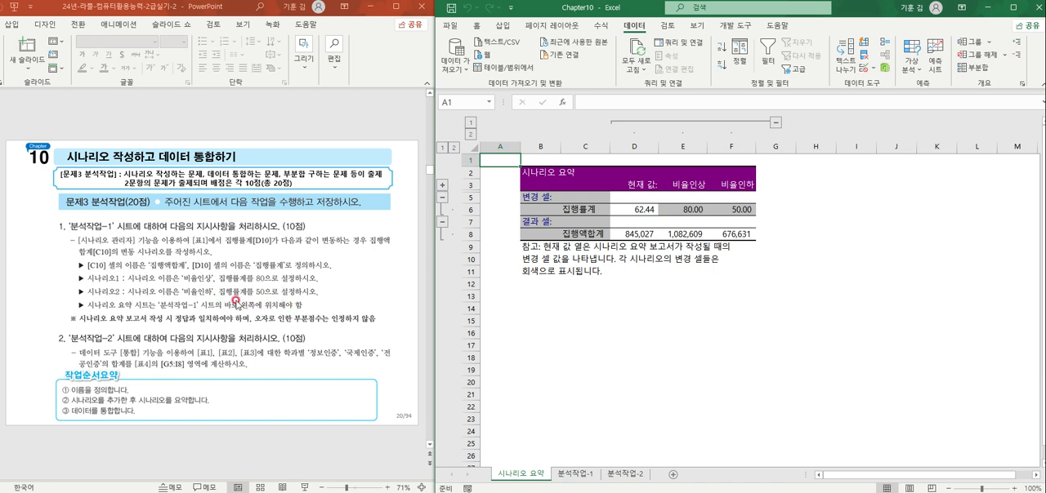
Step: Examine the scenario summary's cell names, scenario headings, changing values and 집행액합계 results against the task instructions
{"action": "left_click", "coordinate": [640, 268]}
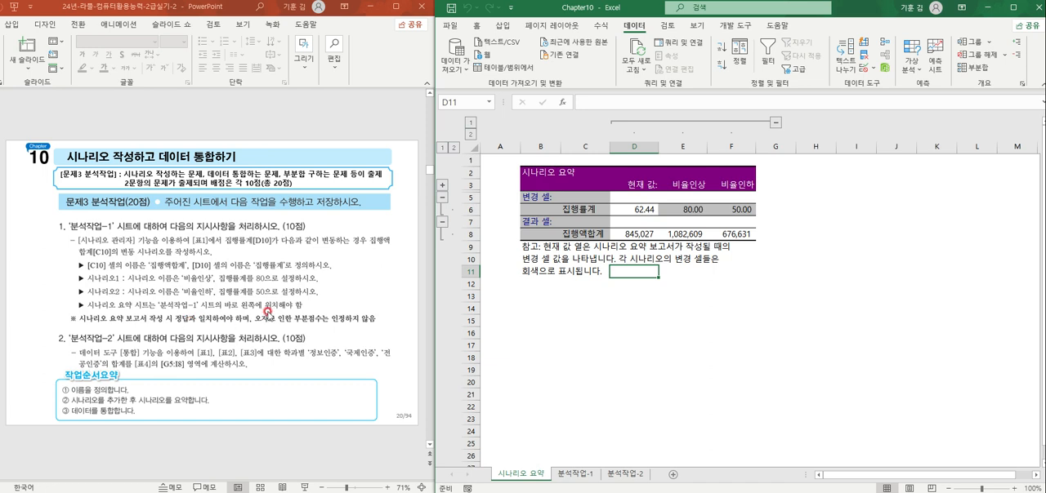
{"action": "left_click", "coordinate": [578, 217]}
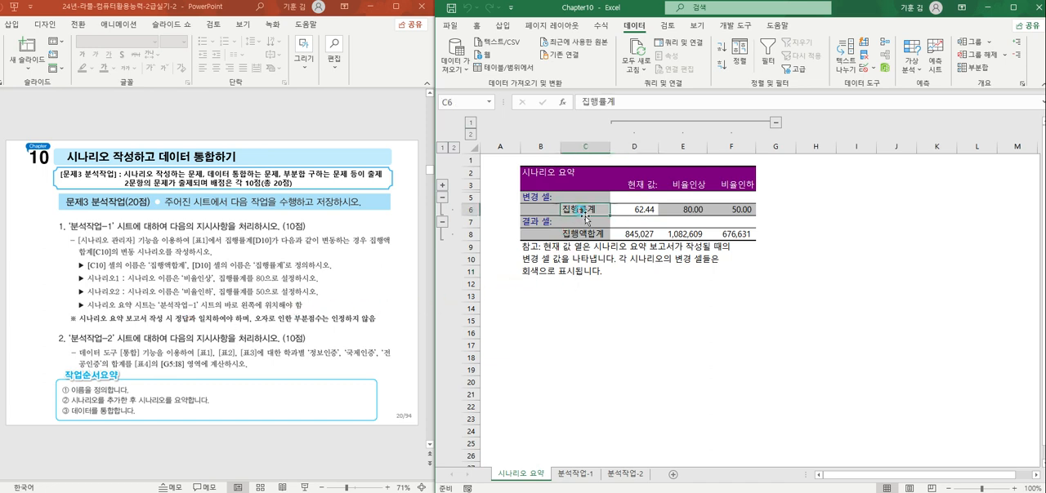
{"action": "left_click", "coordinate": [595, 235]}
{"action": "left_click", "coordinate": [678, 186]}
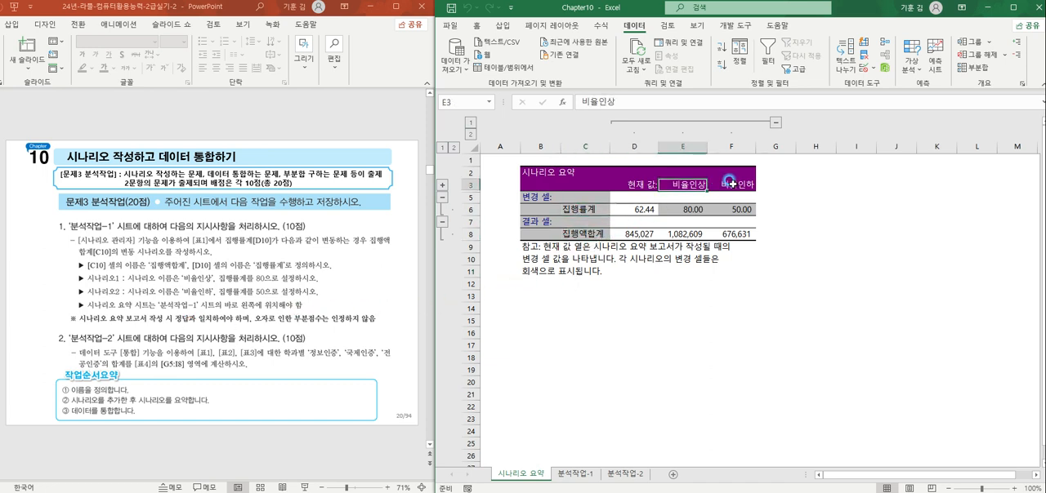
{"action": "left_click", "coordinate": [729, 182]}
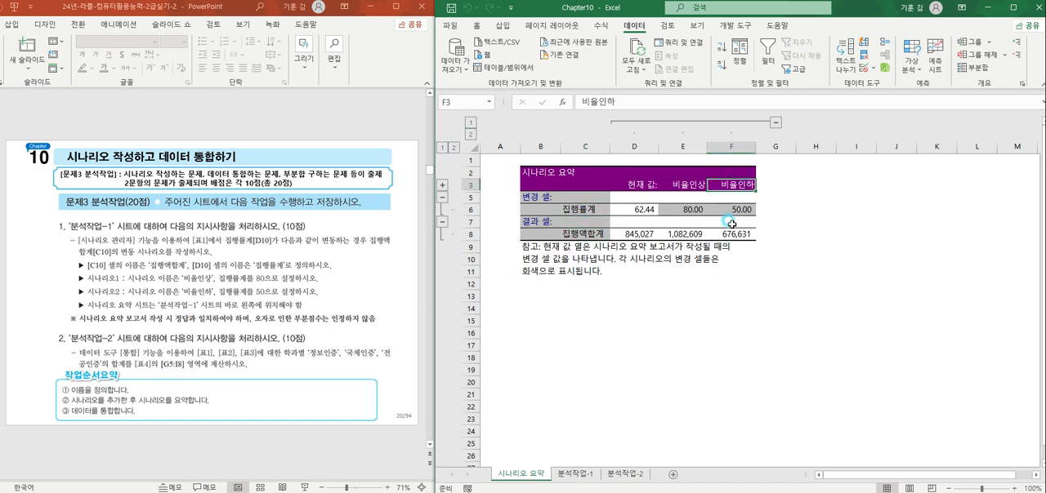
{"action": "left_click", "coordinate": [592, 210]}
{"action": "left_click", "coordinate": [592, 235]}
{"action": "left_click", "coordinate": [687, 185]}
{"action": "left_click", "coordinate": [731, 183]}
{"action": "left_click", "coordinate": [685, 209]}
{"action": "left_click", "coordinate": [733, 210]}
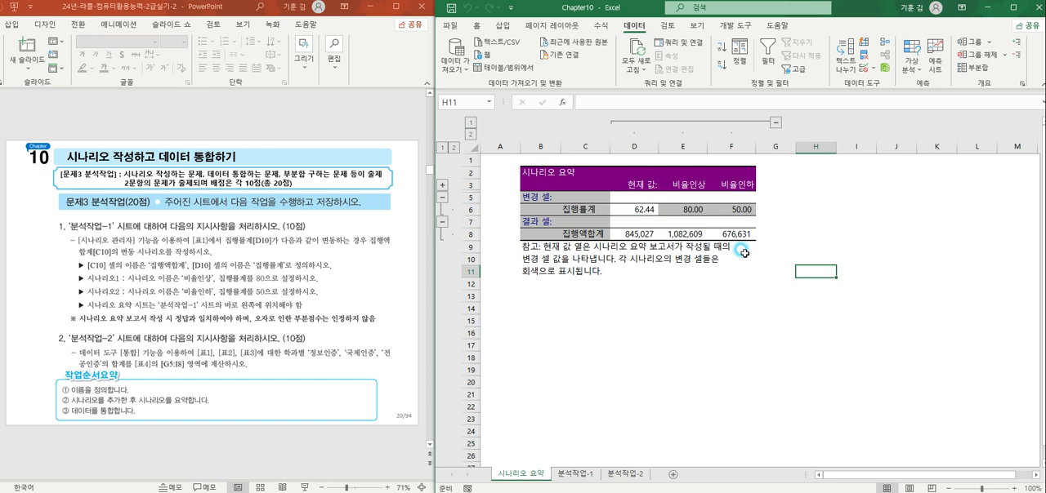
{"action": "left_click_drag", "start_coordinate": [637, 235], "coordinate": [733, 242]}
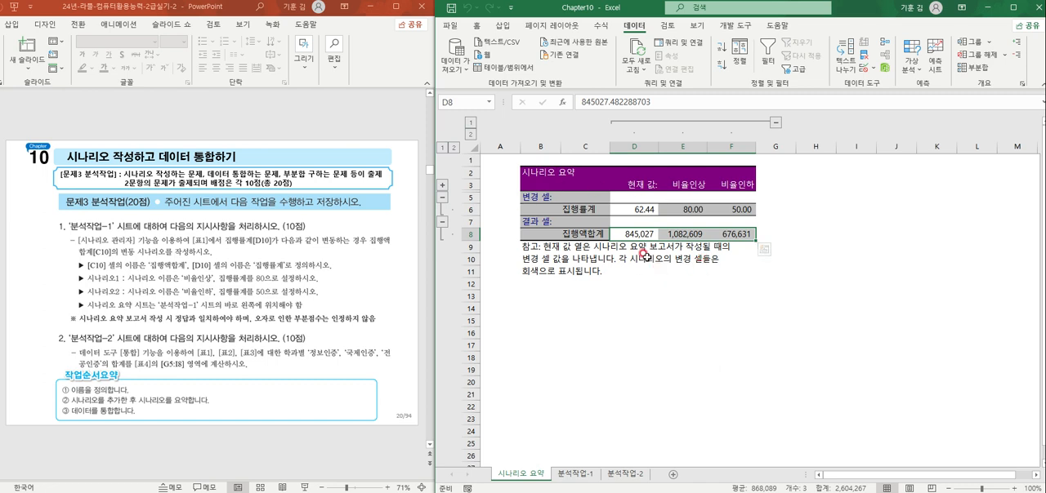
Step: Change the scenario summary headings to 비율 인상 in cell E3 and 비율인하율 in cell F3
{"action": "double_click", "coordinate": [678, 184]}
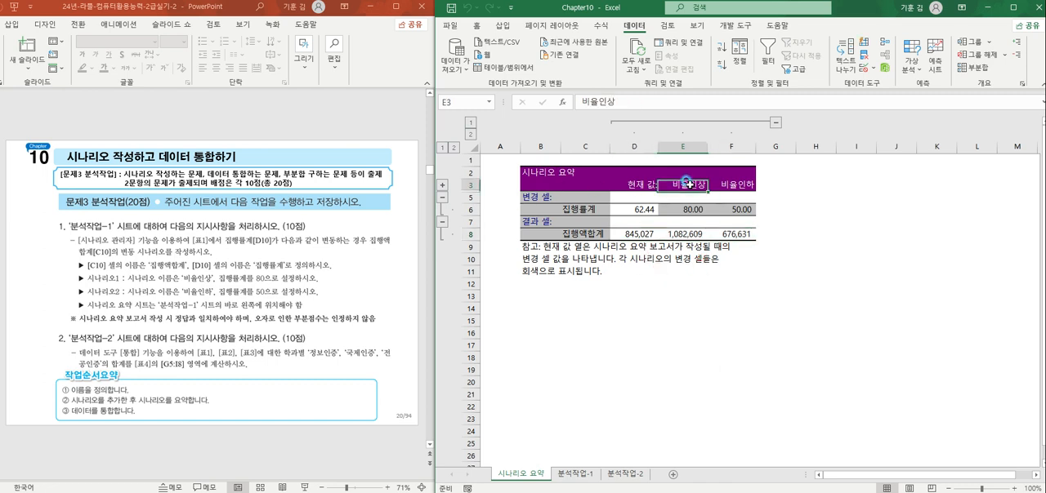
{"action": "double_click", "coordinate": [733, 185]}
{"action": "left_click_drag", "start_coordinate": [737, 185], "coordinate": [768, 182]}
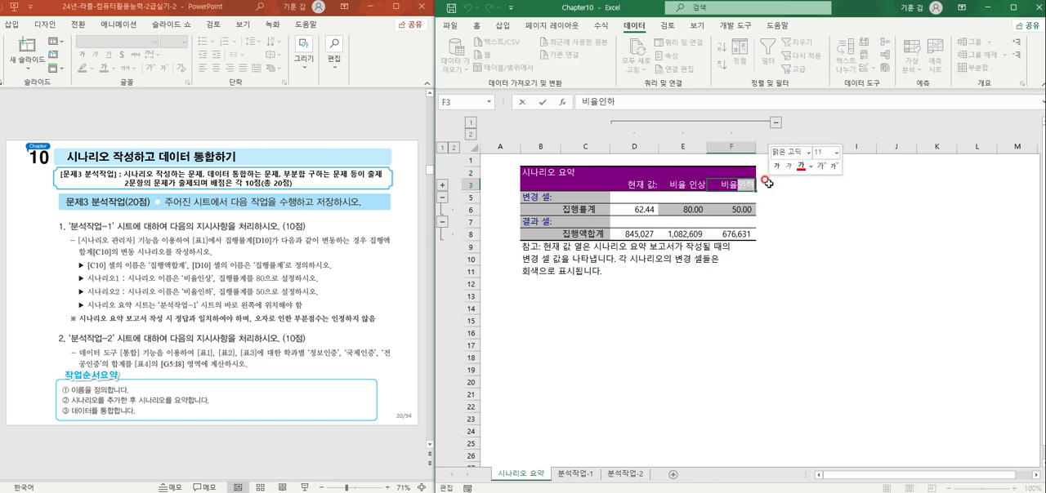
{"action": "type", "text": "인ㅅㅏㅇ"}
{"action": "key", "text": "BackSpace"}
{"action": "key", "text": "BackSpace"}
{"action": "key", "text": "BackSpace"}
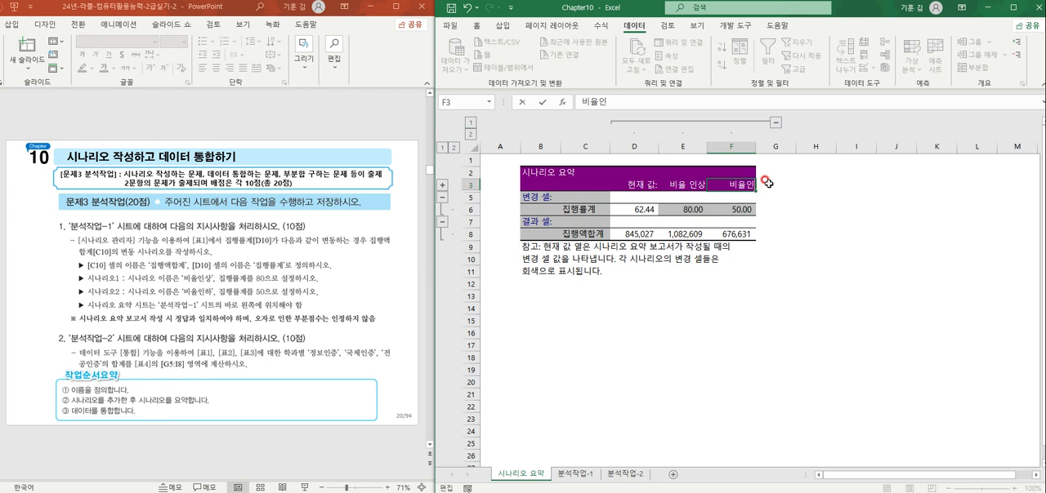
{"action": "type", "text": "ㅇㅠㄹ"}
{"action": "left_click", "coordinate": [809, 320]}
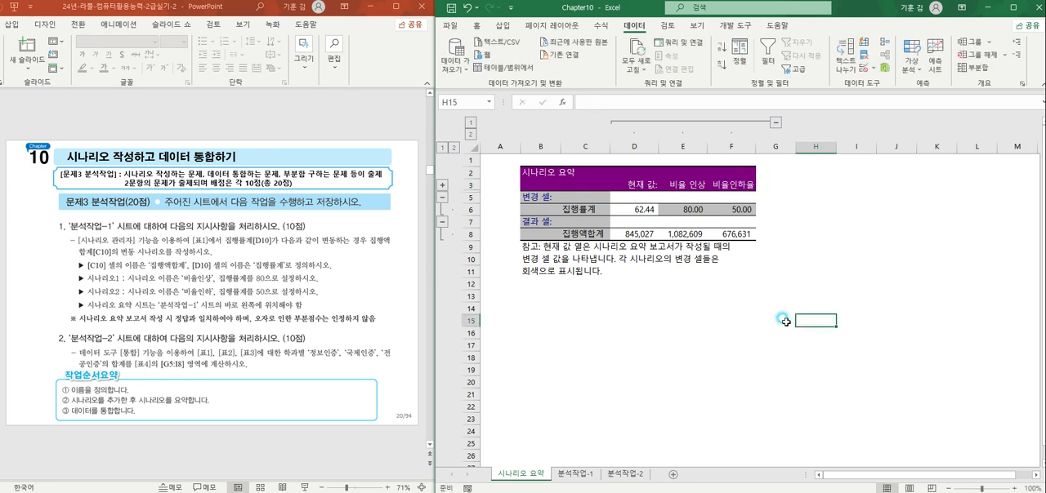
Step: Review the source cells D10 and C10 on the 분석작업-1 sheet
{"action": "left_click", "coordinate": [573, 474]}
{"action": "left_click", "coordinate": [807, 317]}
{"action": "left_click", "coordinate": [723, 321]}
Step: Delete the 시나리오 요약 sheet from the workbook
{"action": "left_click", "coordinate": [523, 473]}
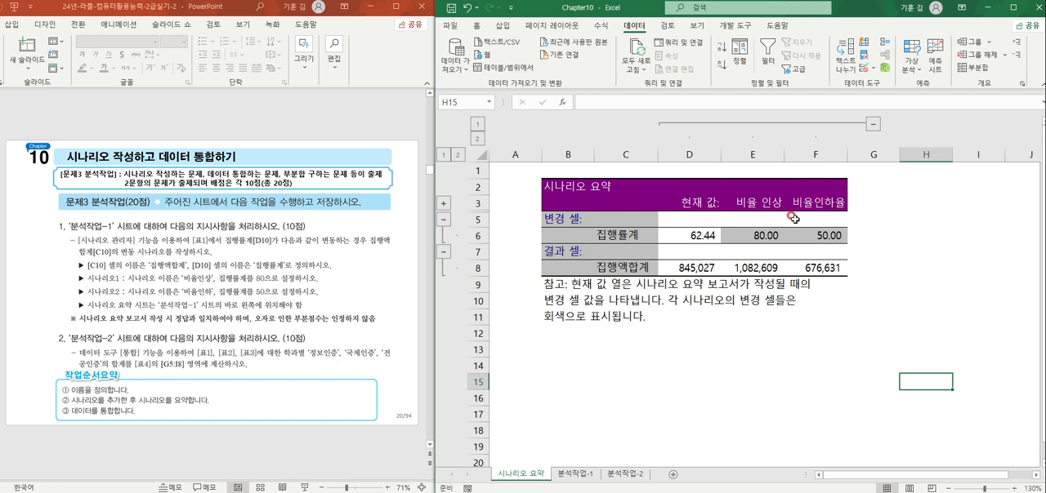
{"action": "right_click", "coordinate": [525, 474]}
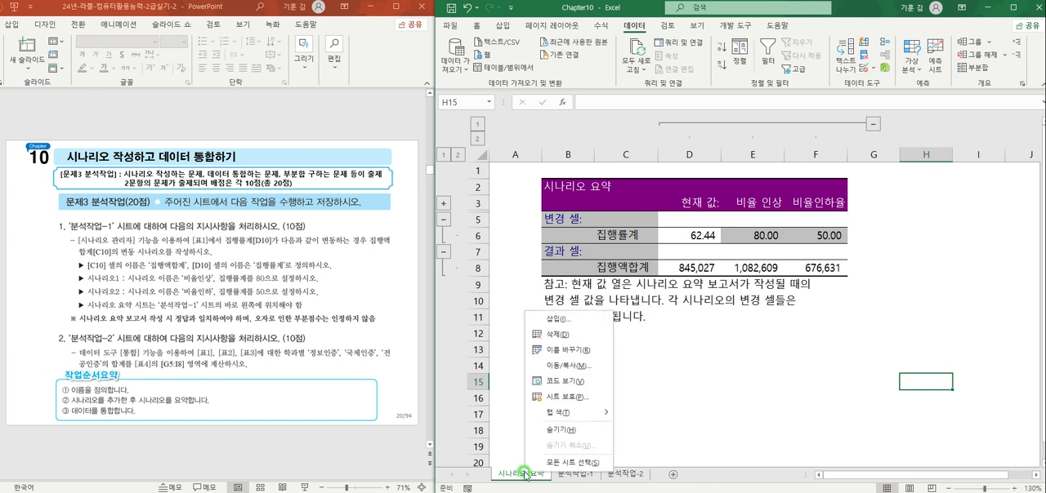
{"action": "left_click", "coordinate": [558, 336]}
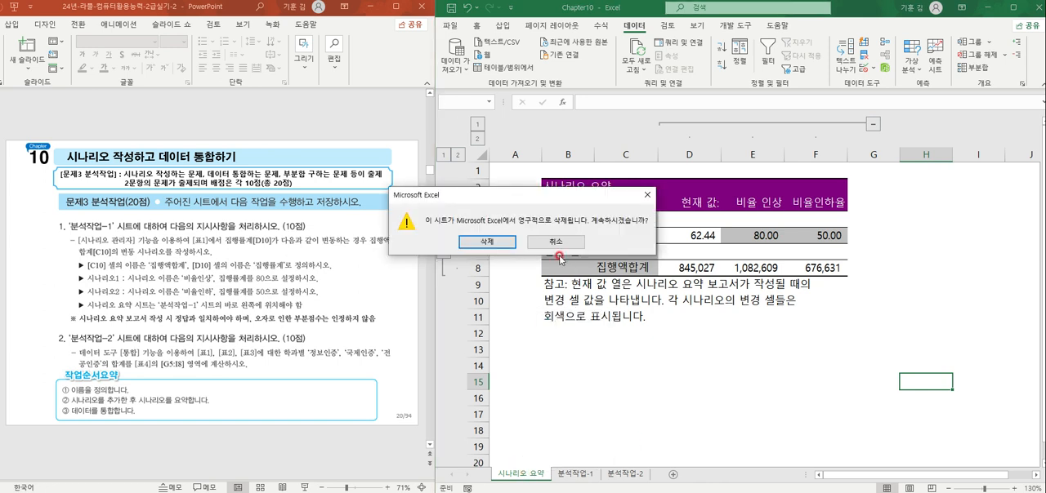
{"action": "left_click", "coordinate": [493, 242]}
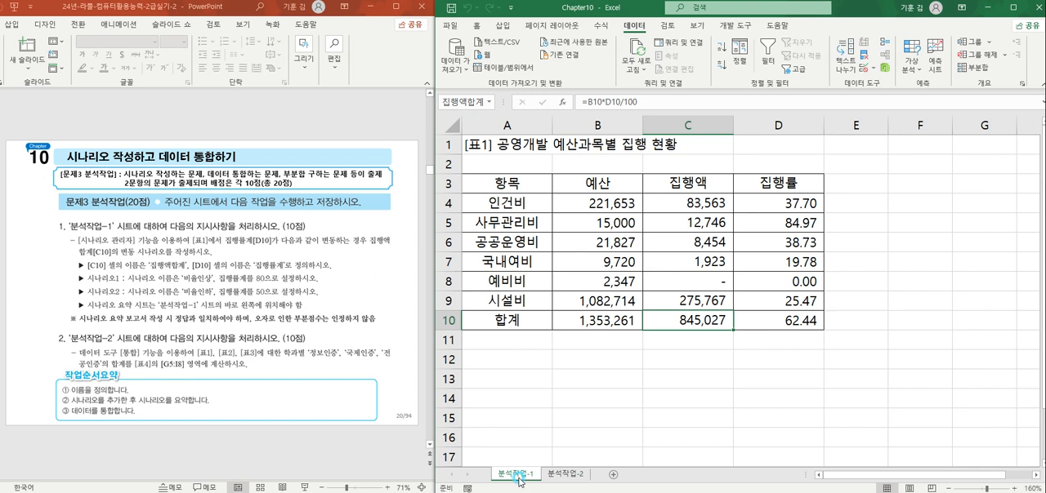
{"action": "left_click", "coordinate": [760, 397]}
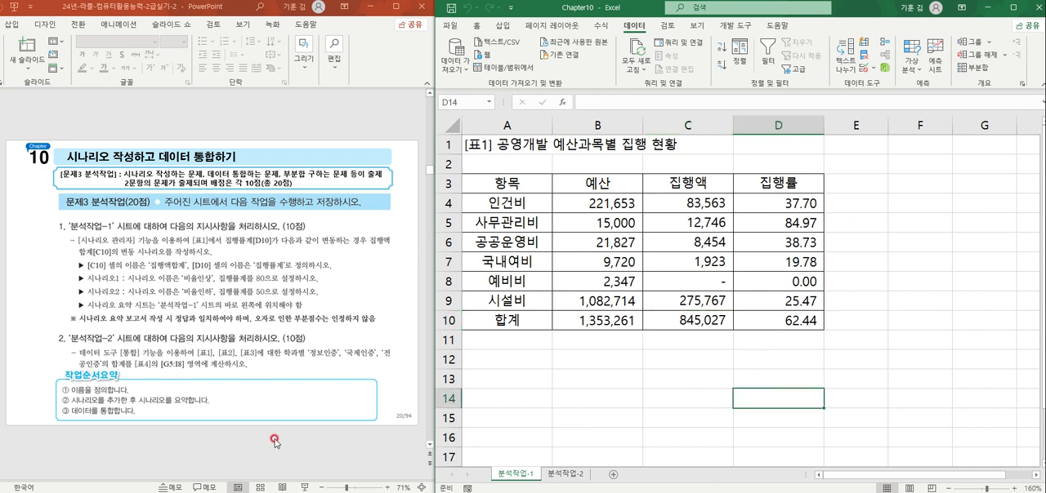
{"action": "left_click", "coordinate": [579, 381]}
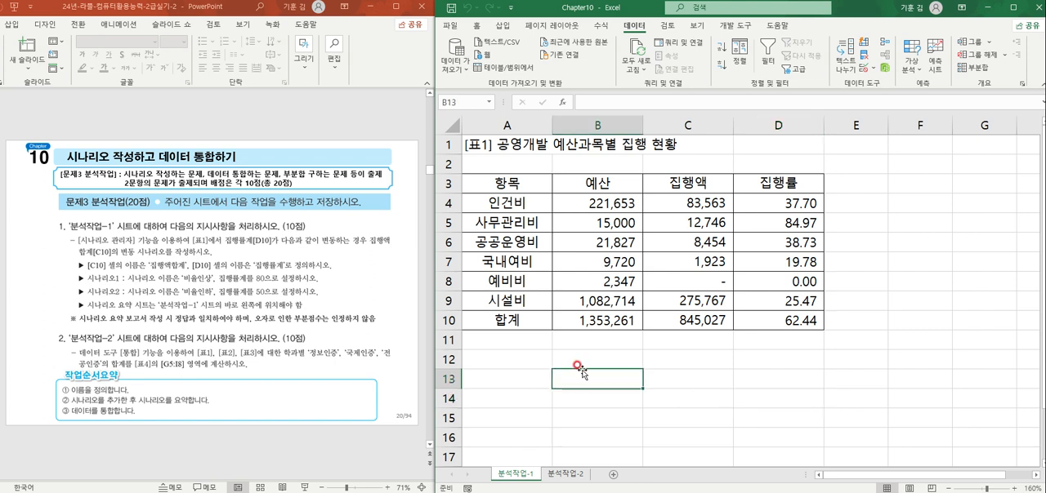
Step: Start the Consolidate command for the 표4 range F4:I8 on the 분석작업-2 sheet
{"action": "left_click", "coordinate": [562, 472]}
{"action": "left_click", "coordinate": [743, 381]}
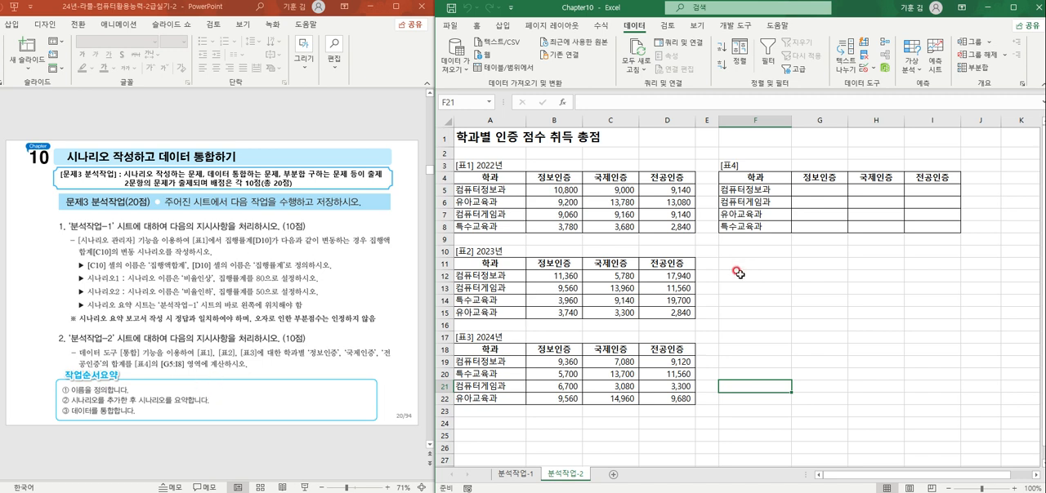
{"action": "left_click_drag", "start_coordinate": [751, 185], "coordinate": [937, 223]}
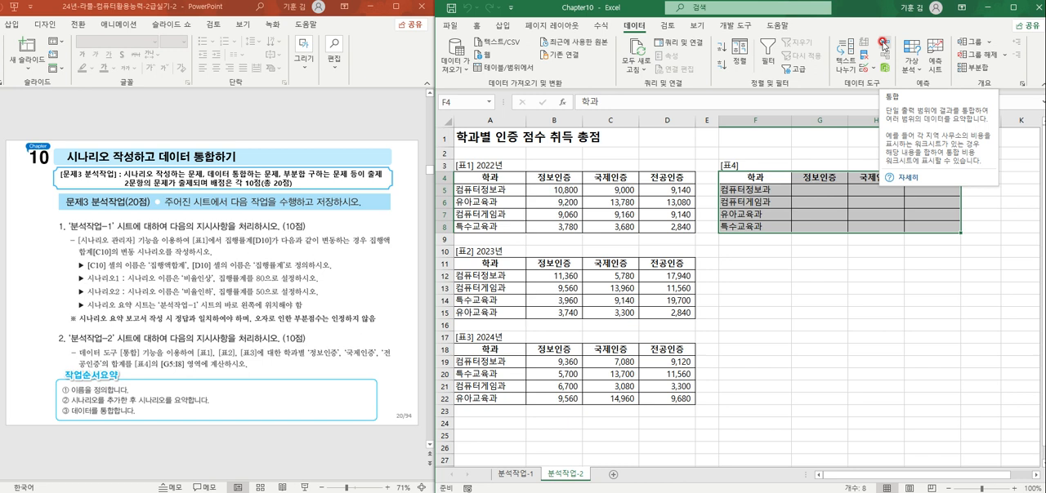
{"action": "left_click", "coordinate": [883, 45]}
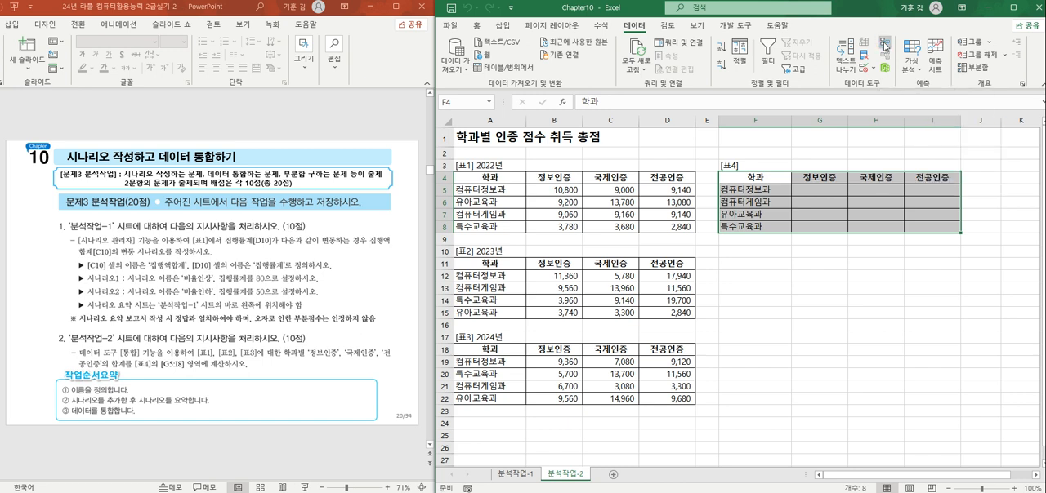
{"action": "left_click_drag", "start_coordinate": [821, 140], "coordinate": [830, 252]}
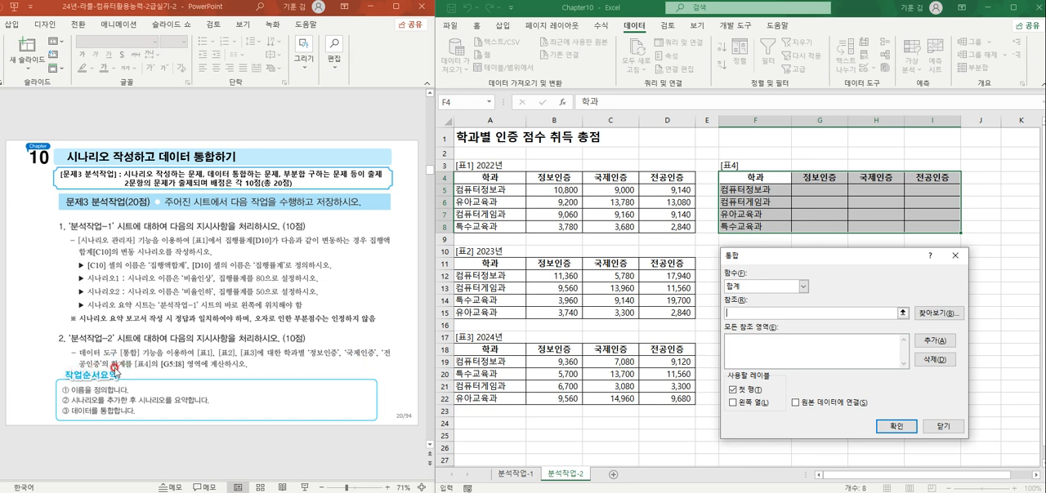
Step: Add the 표1, 표2 and 표3 ranges A4:D8, A11:D15 and A18:D22 as consolidation references with the 합계 function
{"action": "left_click", "coordinate": [759, 308]}
{"action": "left_click_drag", "start_coordinate": [485, 179], "coordinate": [666, 228]}
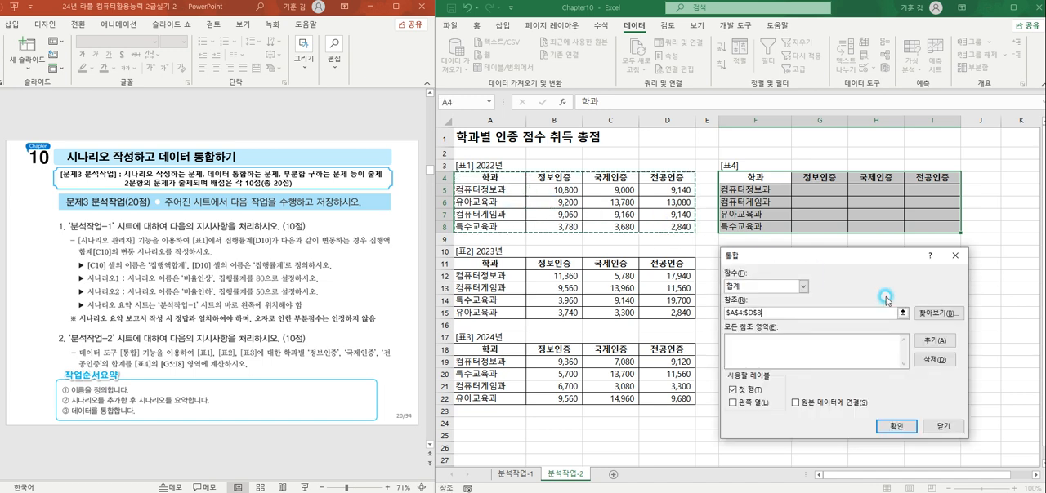
{"action": "left_click", "coordinate": [947, 343]}
{"action": "left_click_drag", "start_coordinate": [478, 264], "coordinate": [679, 316]}
{"action": "left_click", "coordinate": [931, 340]}
{"action": "left_click_drag", "start_coordinate": [478, 347], "coordinate": [679, 401]}
{"action": "left_click", "coordinate": [948, 341]}
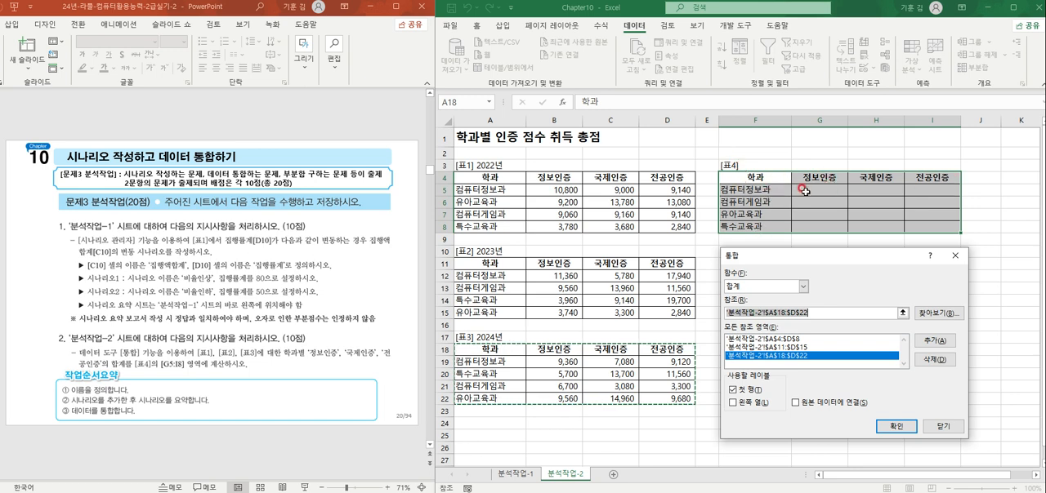
Step: Include left-column labels as well and run the consolidation into 표4
{"action": "left_click", "coordinate": [733, 402]}
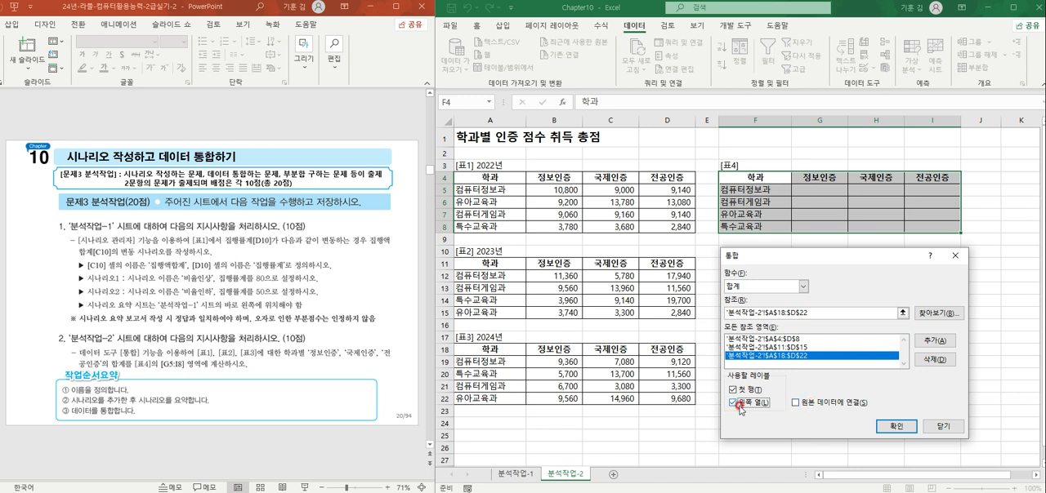
{"action": "left_click", "coordinate": [823, 416]}
{"action": "left_click", "coordinate": [895, 426]}
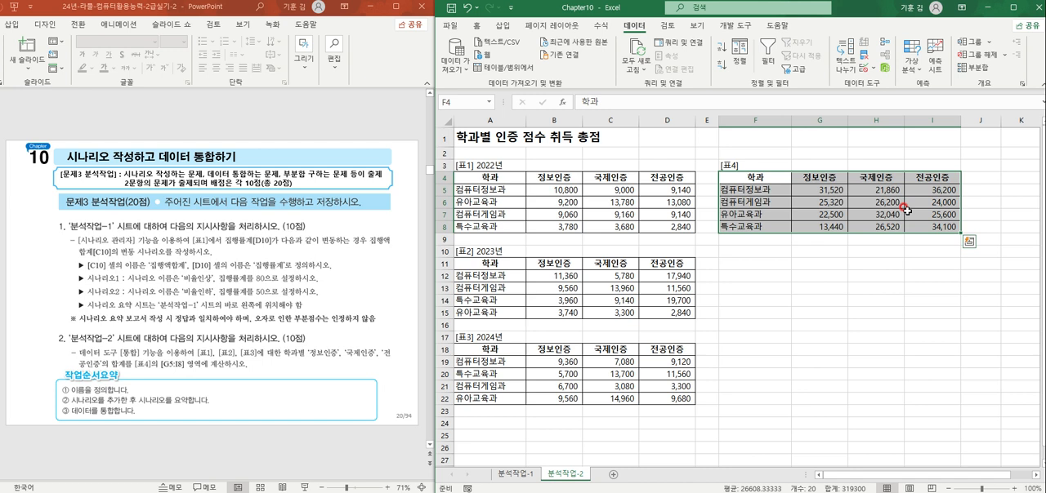
Step: Review the solution slides on defining names, creating scenarios and consolidating data alongside the 분석작업-1 sheet
{"action": "scroll", "coordinate": [323, 342], "scroll_direction": "down", "scroll_amount": 1}
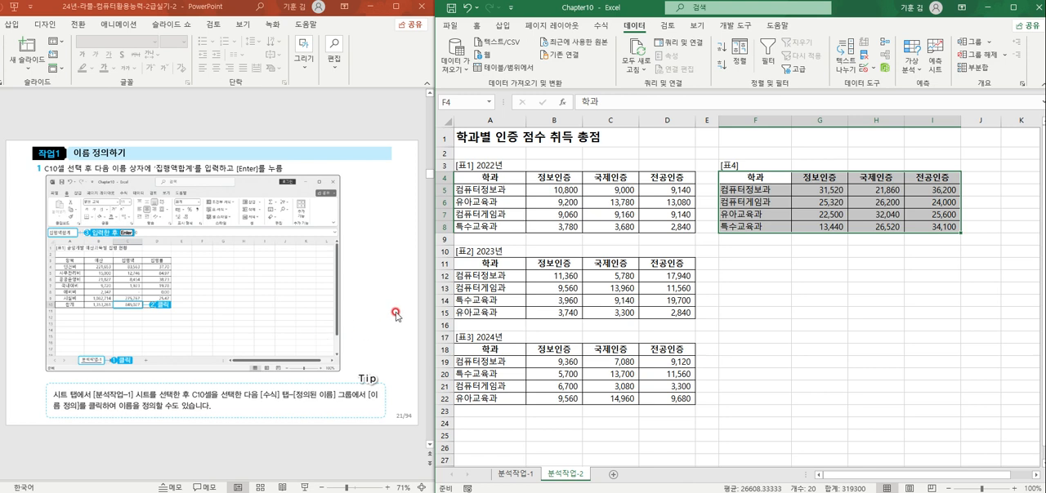
{"action": "left_click", "coordinate": [517, 476]}
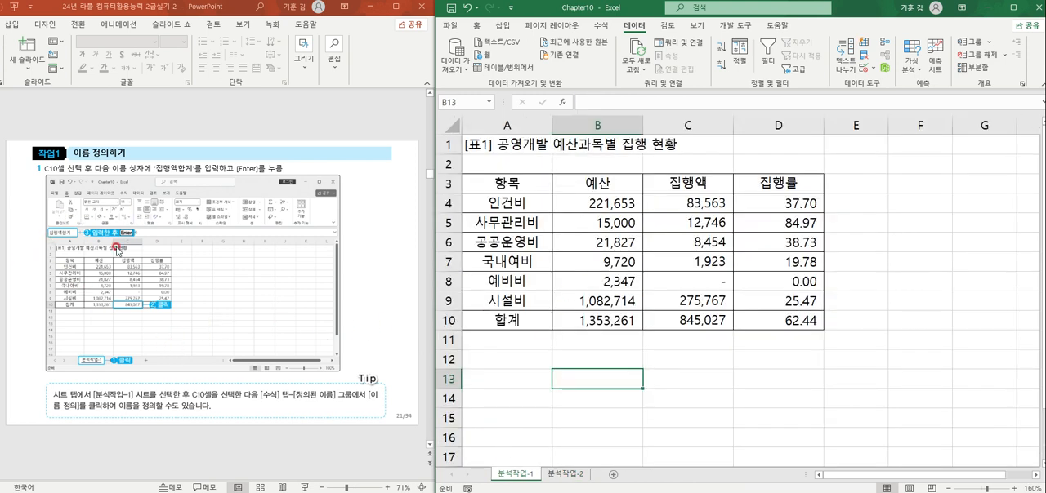
{"action": "scroll", "coordinate": [151, 294], "scroll_direction": "down", "scroll_amount": 1}
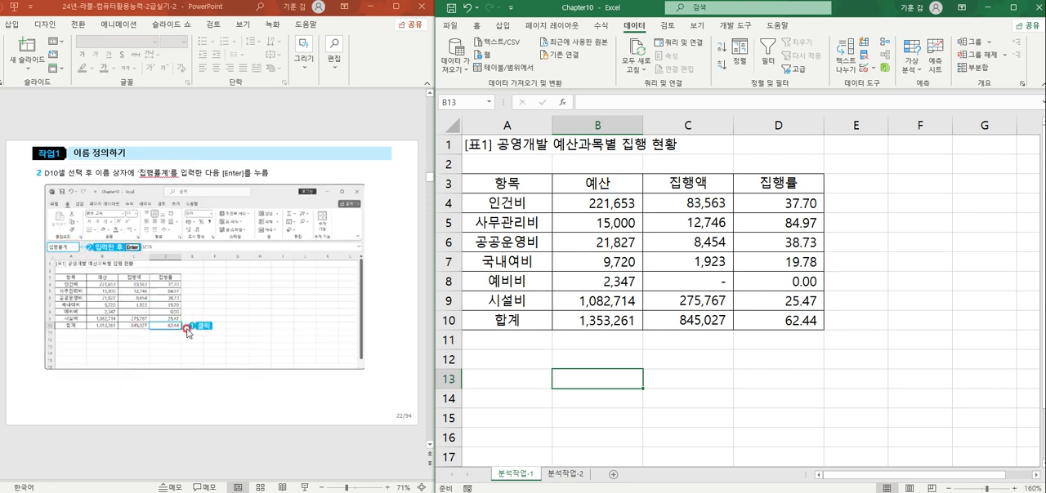
{"action": "scroll", "coordinate": [186, 328], "scroll_direction": "down", "scroll_amount": 1}
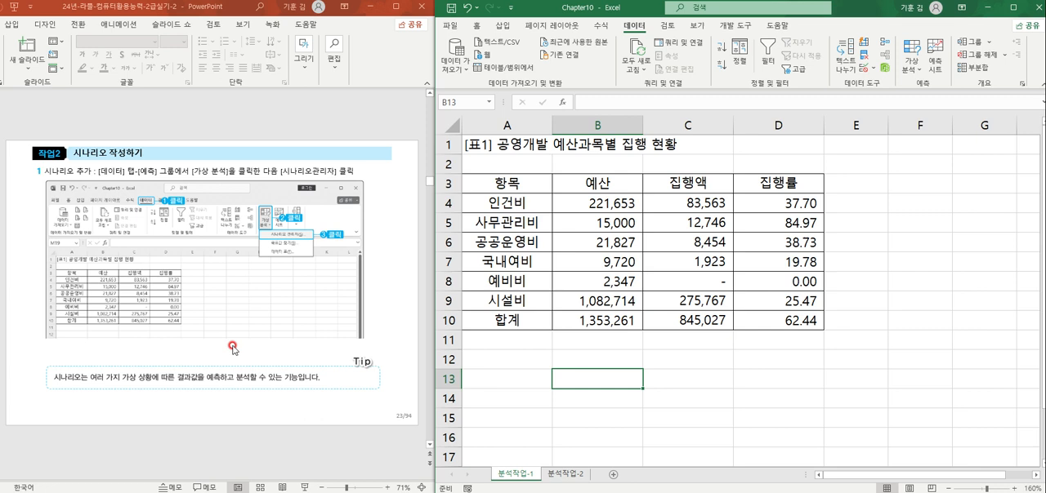
{"action": "scroll", "coordinate": [270, 283], "scroll_direction": "down", "scroll_amount": 1}
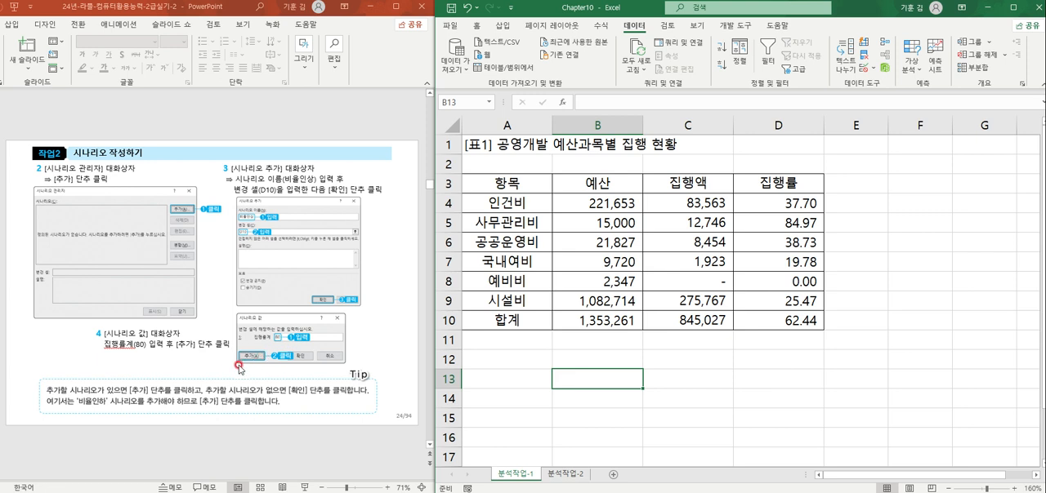
{"action": "scroll", "coordinate": [234, 361], "scroll_direction": "down", "scroll_amount": 1}
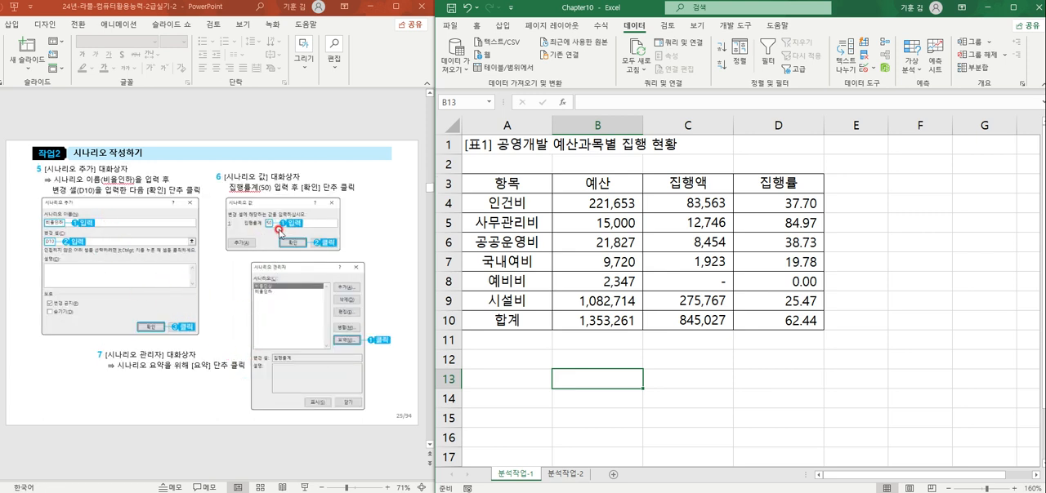
{"action": "scroll", "coordinate": [314, 350], "scroll_direction": "down", "scroll_amount": 1}
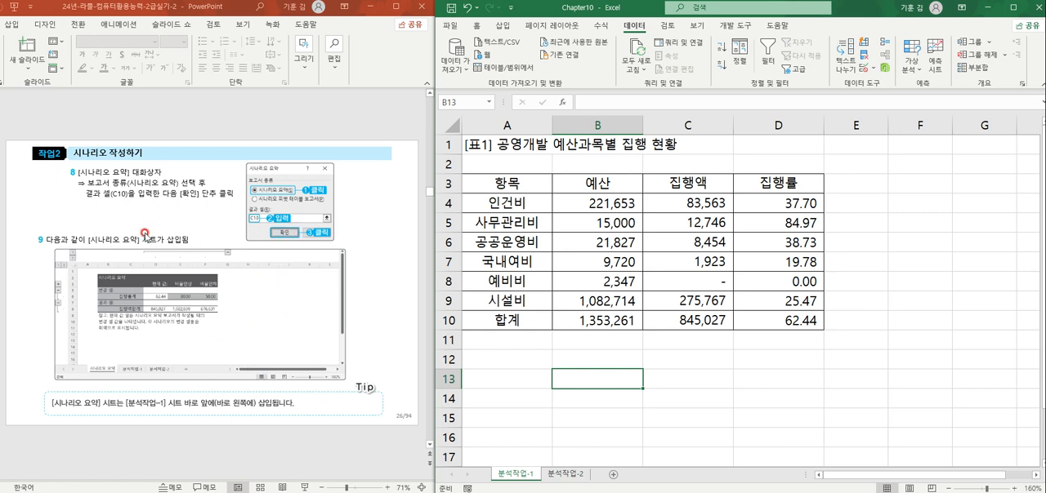
{"action": "scroll", "coordinate": [248, 354], "scroll_direction": "down", "scroll_amount": 1}
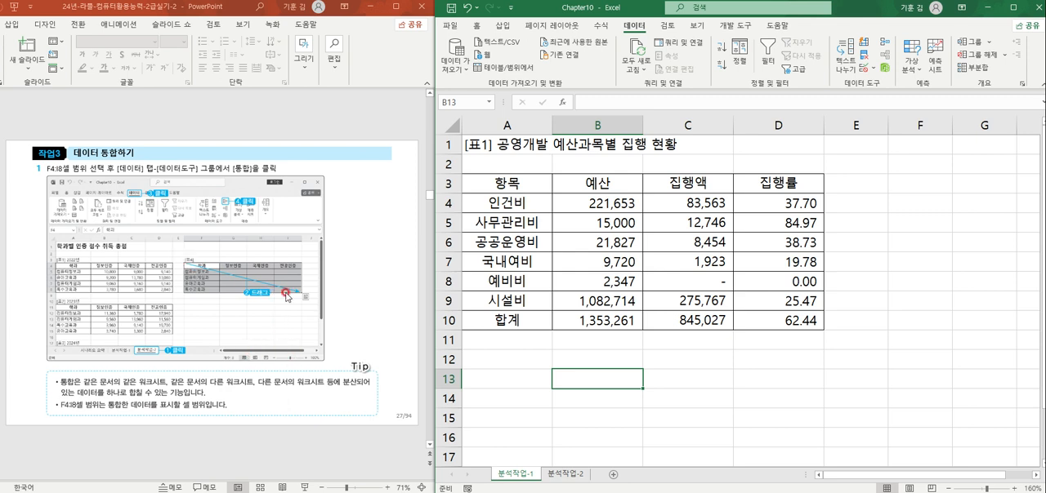
{"action": "scroll", "coordinate": [276, 373], "scroll_direction": "down", "scroll_amount": 1}
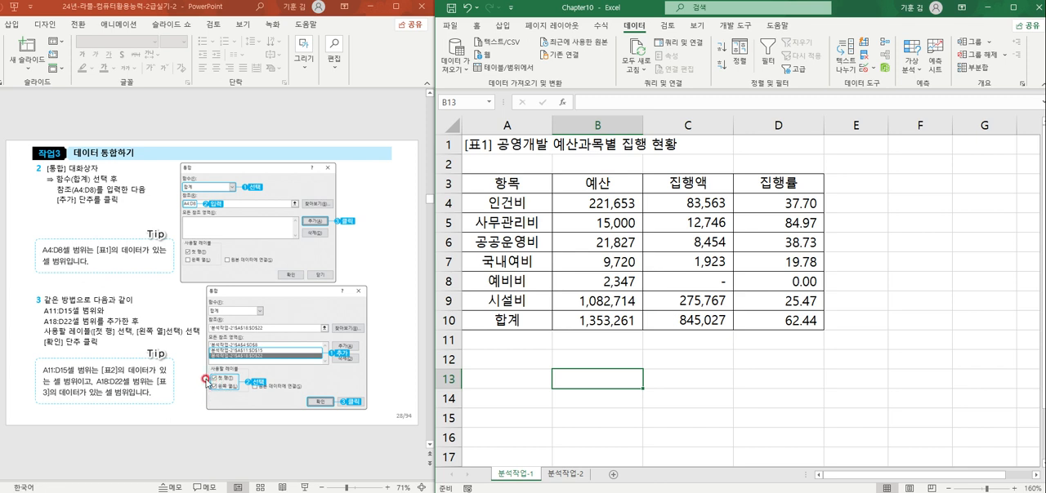
Step: Read the 목표값 찾기 slides and go on to the 실전문제유형 01 task slide
{"action": "scroll", "coordinate": [229, 403], "scroll_direction": "down", "scroll_amount": 1}
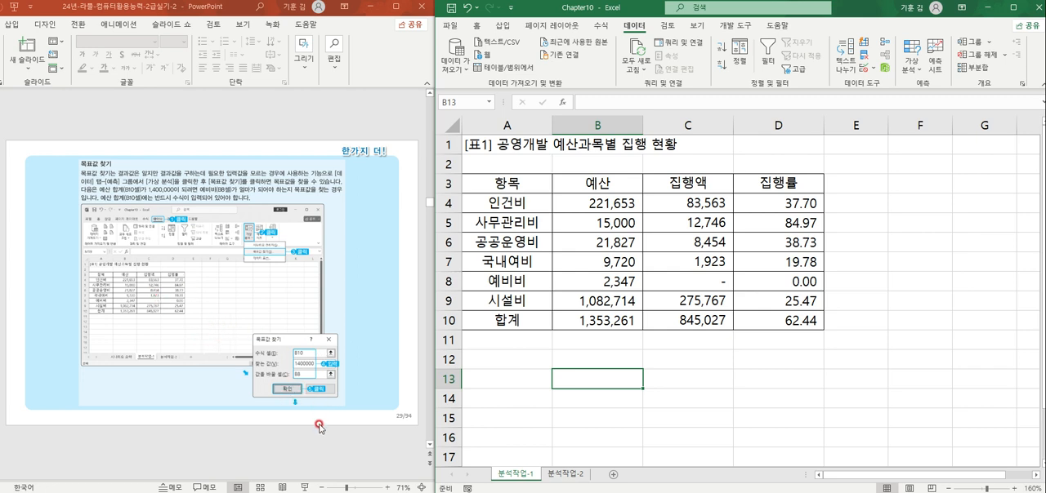
{"action": "left_click", "coordinate": [687, 366]}
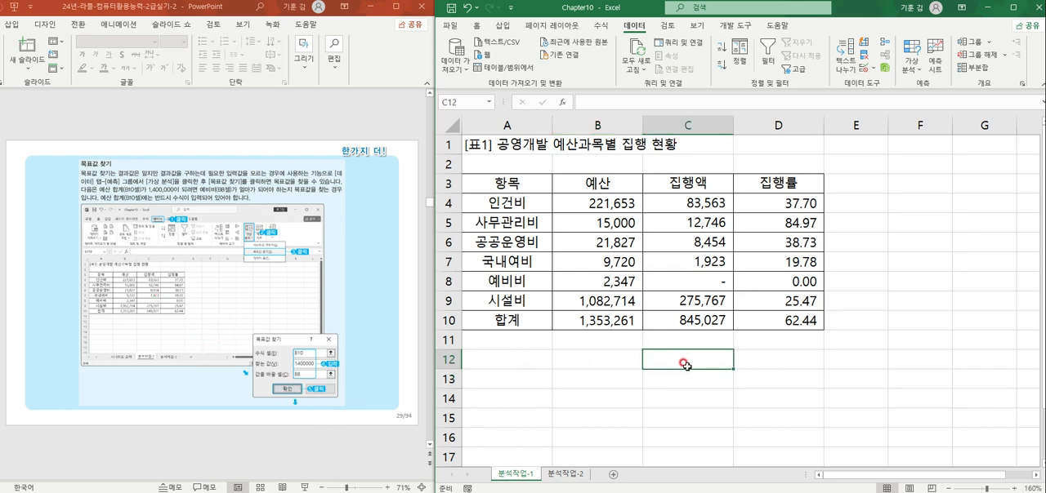
{"action": "scroll", "coordinate": [317, 338], "scroll_direction": "down", "scroll_amount": 1}
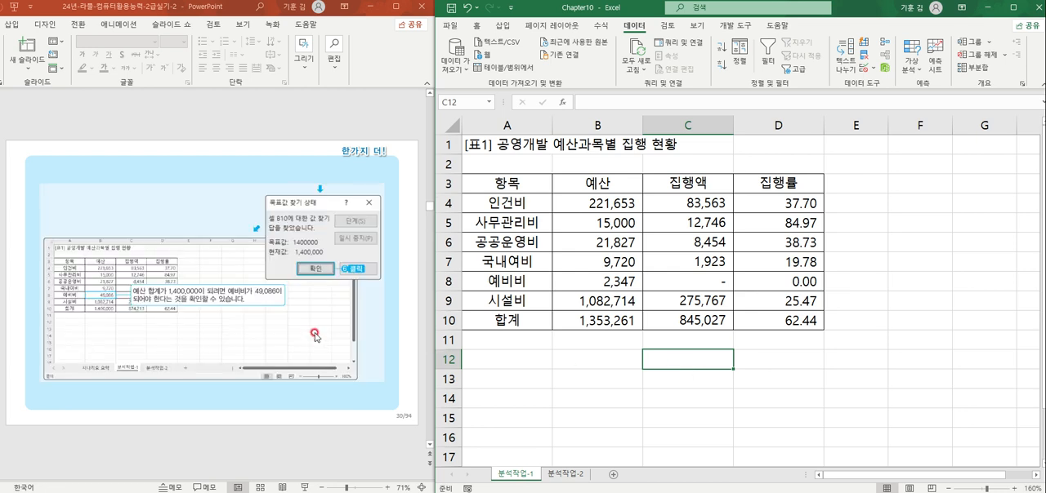
{"action": "scroll", "coordinate": [260, 387], "scroll_direction": "down", "scroll_amount": 1}
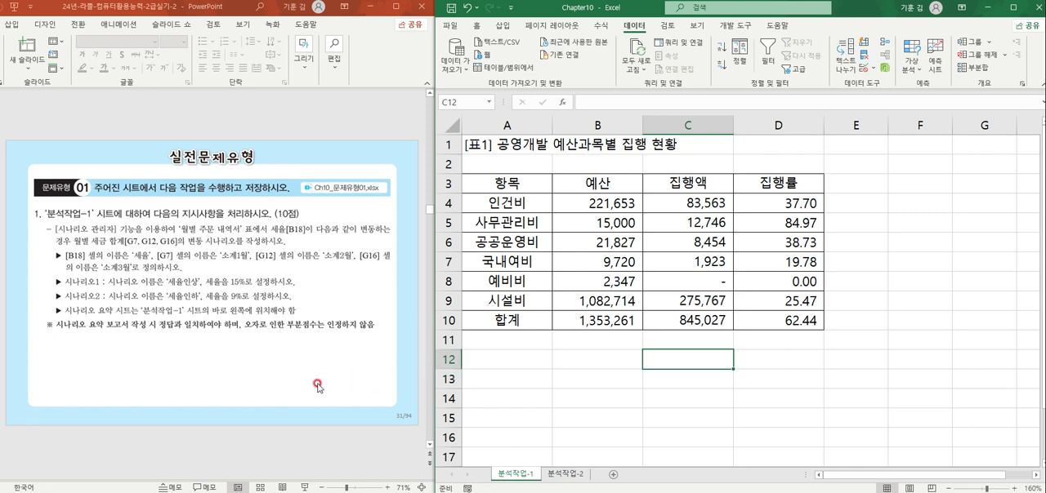
{"action": "scroll", "coordinate": [319, 388], "scroll_direction": "down", "scroll_amount": 1}
{"action": "scroll", "coordinate": [318, 387], "scroll_direction": "up", "scroll_amount": 1}
{"action": "left_click", "coordinate": [723, 315]}
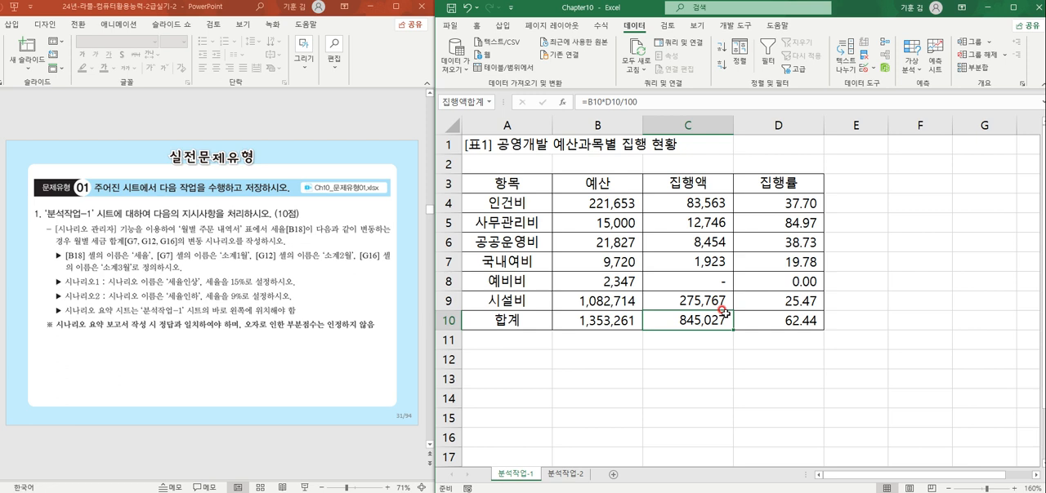
{"action": "left_click", "coordinate": [772, 356]}
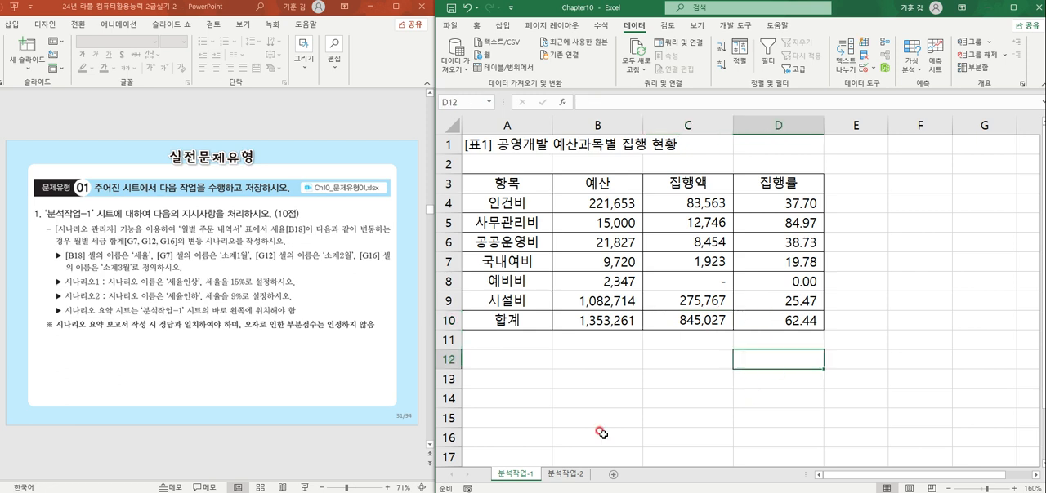
Step: Switch to the Ch10_문제유형01 workbook's 월별 주문 내역서 table, with a brief look at the Ch10_문제유형02 workbook
{"action": "left_click", "coordinate": [377, 491]}
{"action": "left_click", "coordinate": [378, 453]}
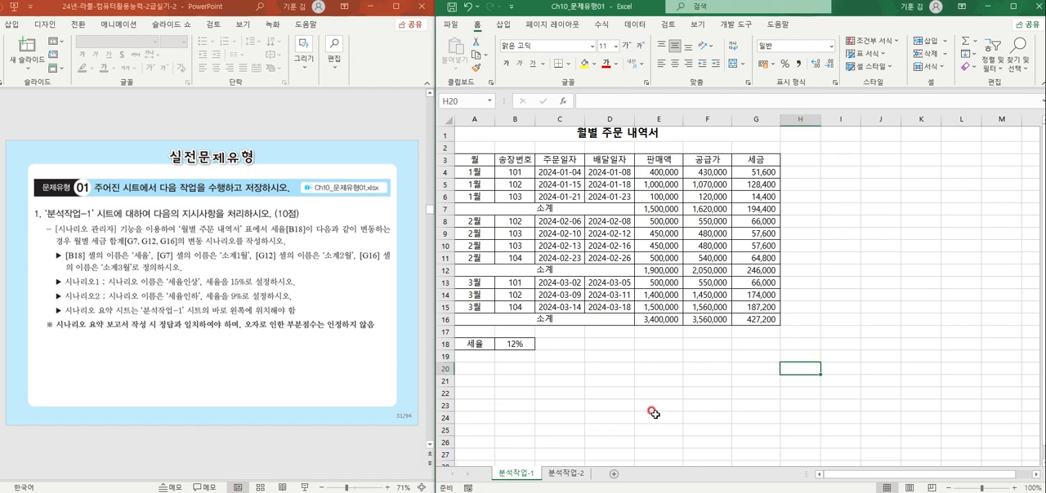
{"action": "left_click", "coordinate": [647, 417]}
{"action": "left_click", "coordinate": [376, 491]}
{"action": "left_click", "coordinate": [458, 454]}
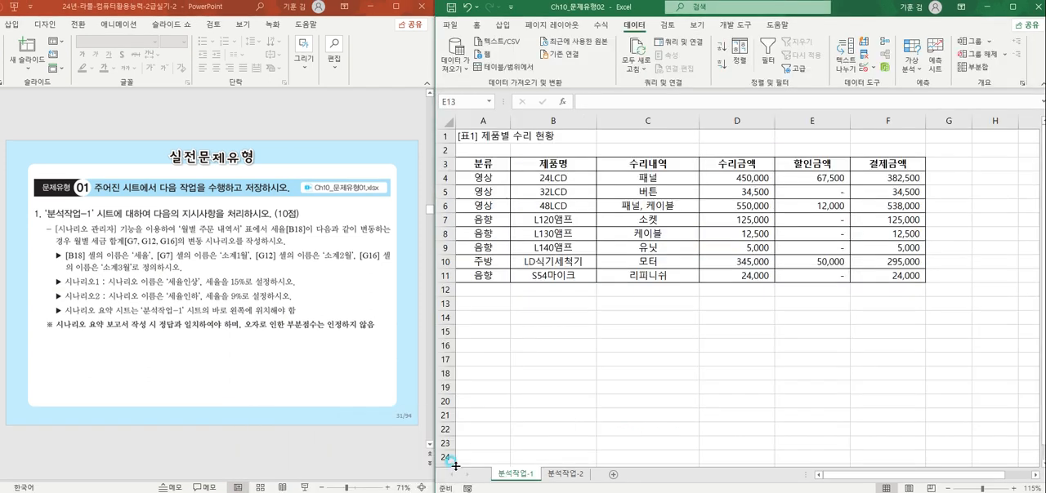
{"action": "left_click", "coordinate": [668, 375]}
{"action": "left_click", "coordinate": [377, 492]}
{"action": "left_click", "coordinate": [376, 454]}
{"action": "left_click", "coordinate": [752, 332]}
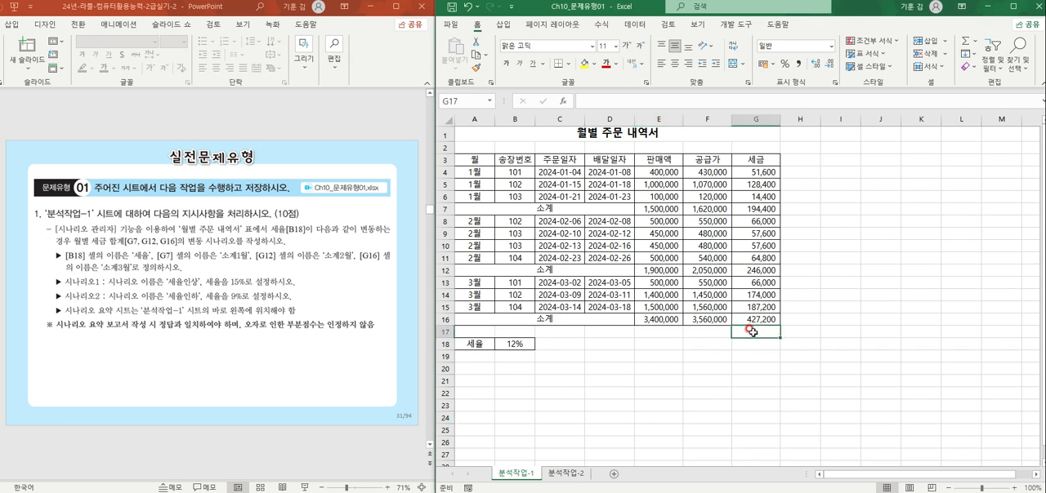
{"action": "left_click", "coordinate": [671, 357]}
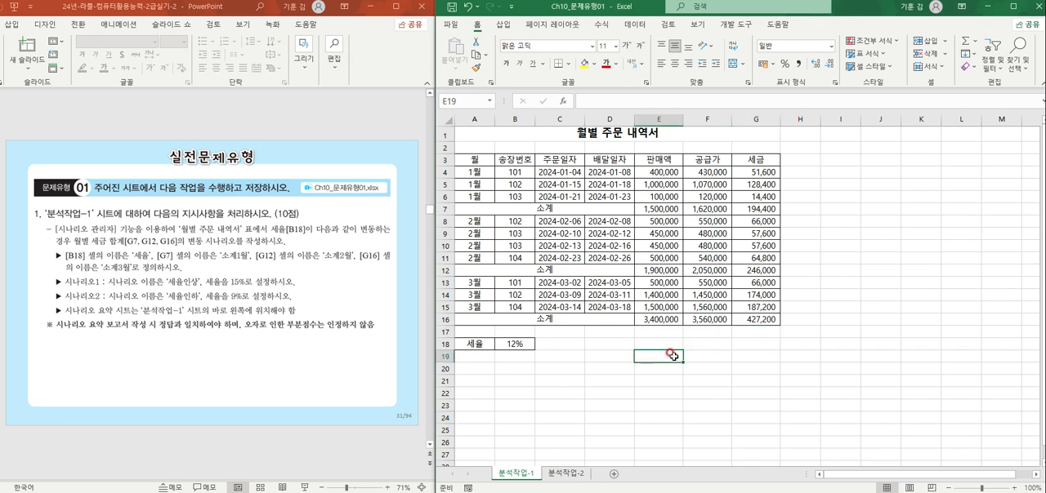
Step: Name cell B18 세율 and cell G7 소계1월 on the 분석작업-1 sheet
{"action": "scroll", "coordinate": [671, 355], "scroll_direction": "up", "scroll_amount": 1}
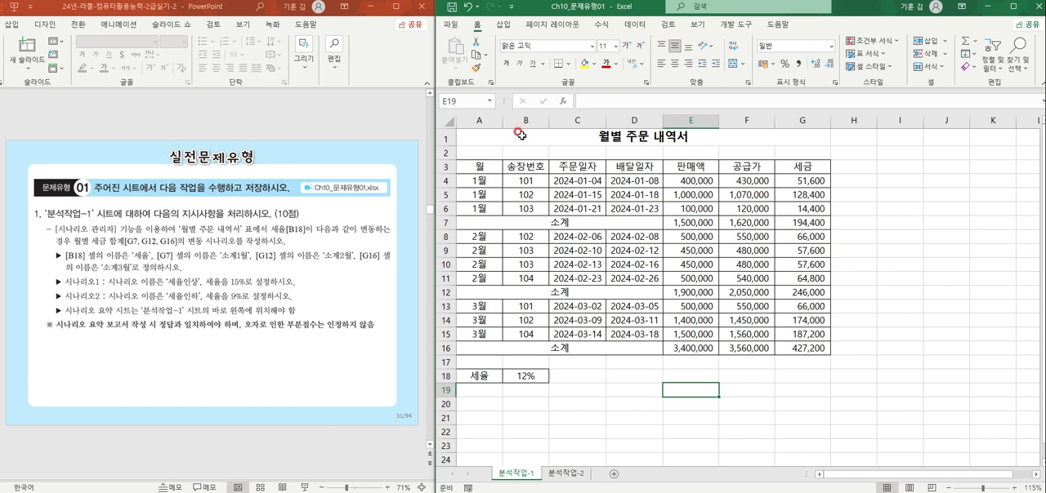
{"action": "left_click", "coordinate": [530, 378]}
{"action": "left_click", "coordinate": [462, 100]}
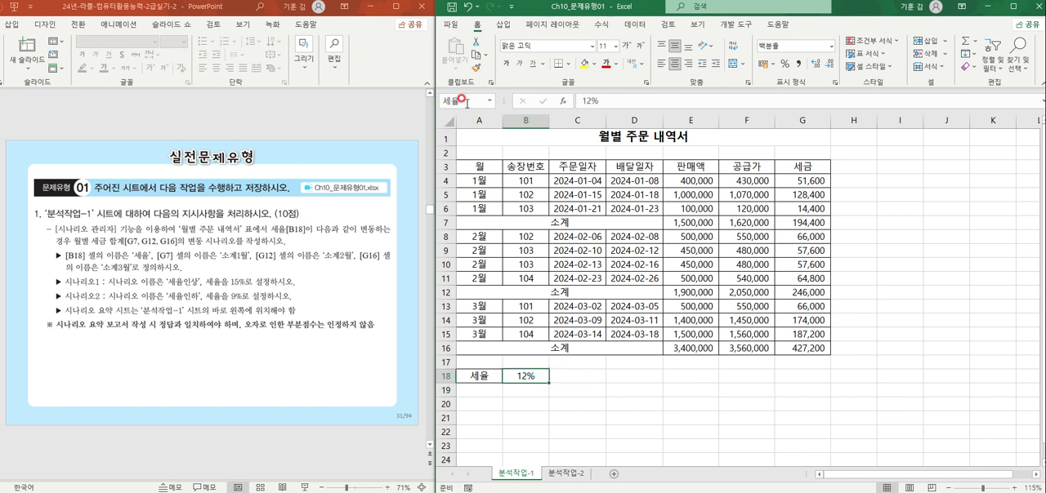
{"action": "key", "text": "Return"}
{"action": "left_click", "coordinate": [807, 222]}
{"action": "left_click", "coordinate": [479, 102]}
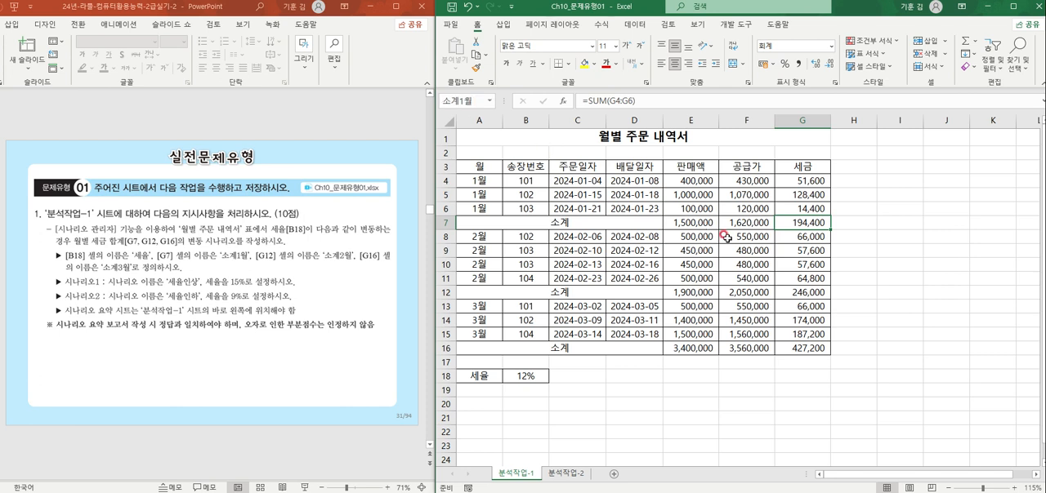
Step: Name cell G12 소계2월 and cell G16 소계3월 on the 분석작업-1 sheet
{"action": "left_click", "coordinate": [802, 292]}
{"action": "left_click", "coordinate": [468, 102]}
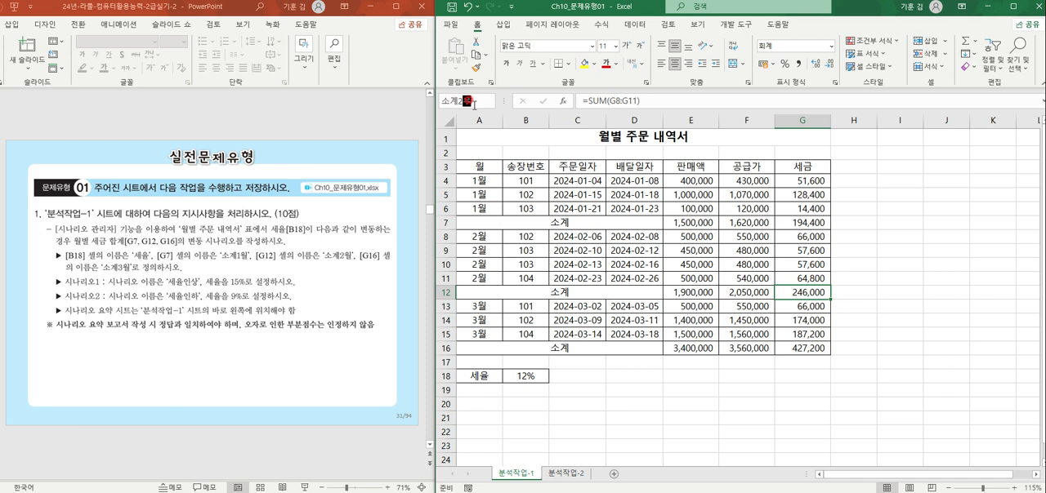
{"action": "left_click", "coordinate": [786, 349]}
{"action": "left_click", "coordinate": [463, 106]}
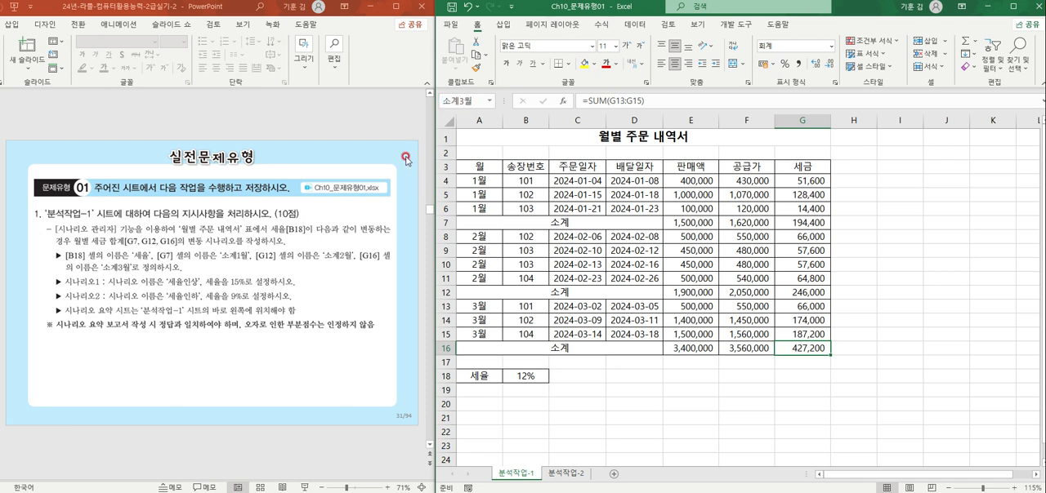
{"action": "left_click", "coordinate": [648, 385]}
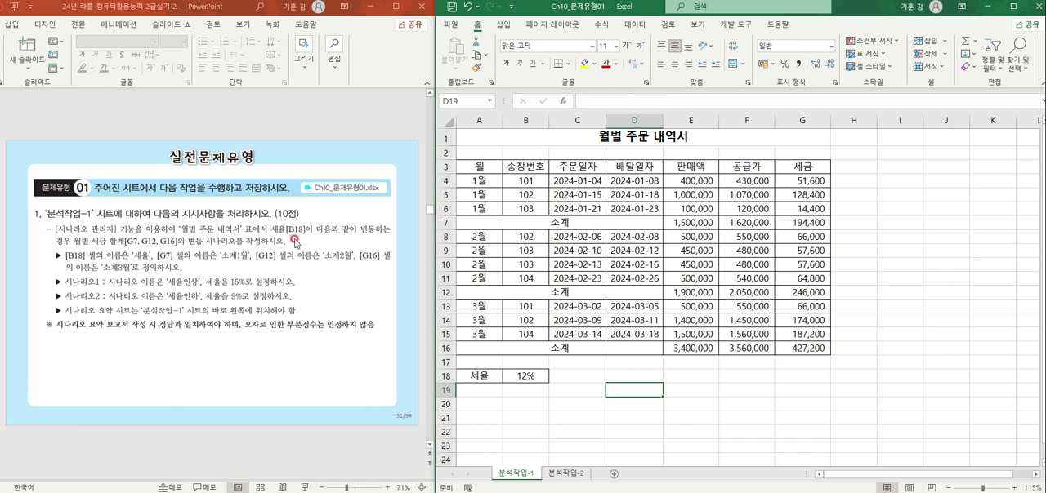
Step: Create a scenario named 세율인상 that changes the 세율 cell B18 to 15%
{"action": "left_click", "coordinate": [519, 372]}
{"action": "left_click", "coordinate": [635, 28]}
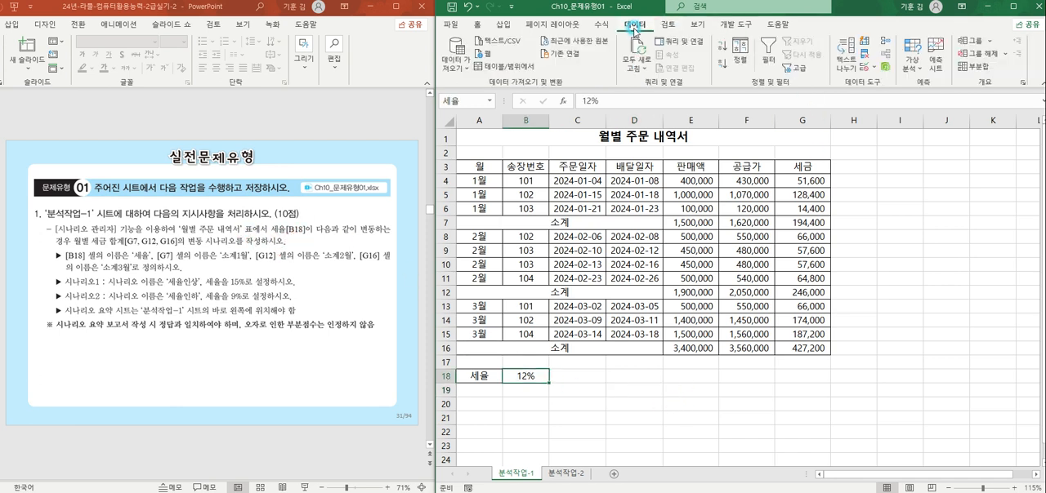
{"action": "left_click", "coordinate": [912, 62]}
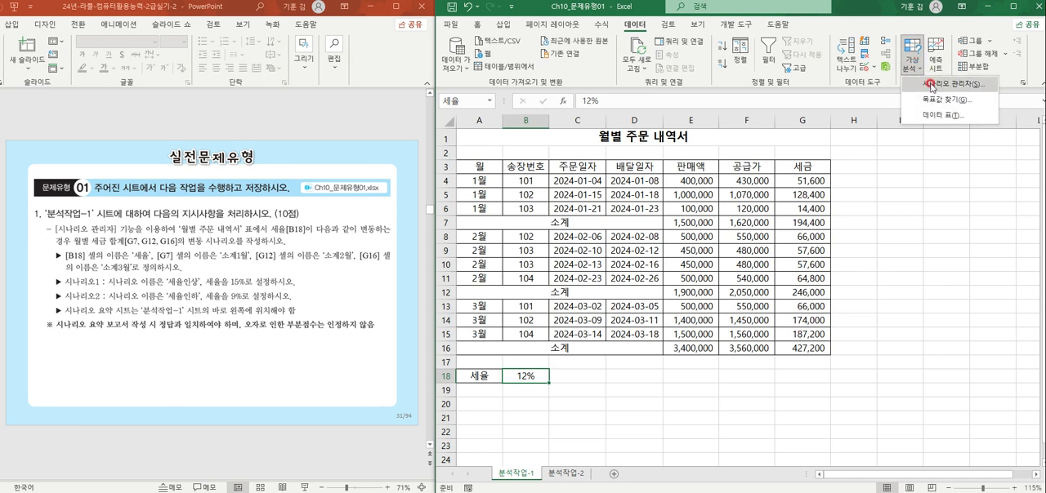
{"action": "left_click", "coordinate": [932, 85]}
{"action": "left_click", "coordinate": [945, 267]}
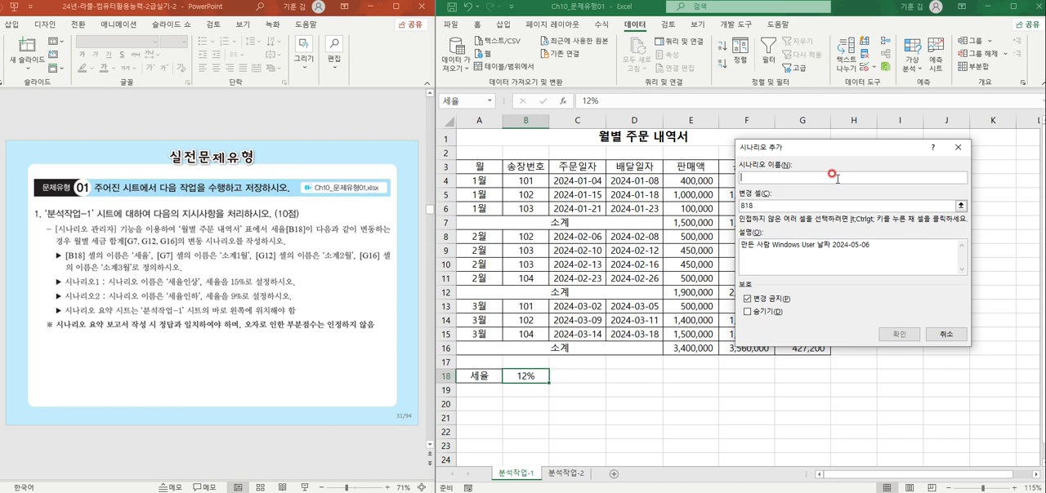
{"action": "type", "text": "ㅅ"}
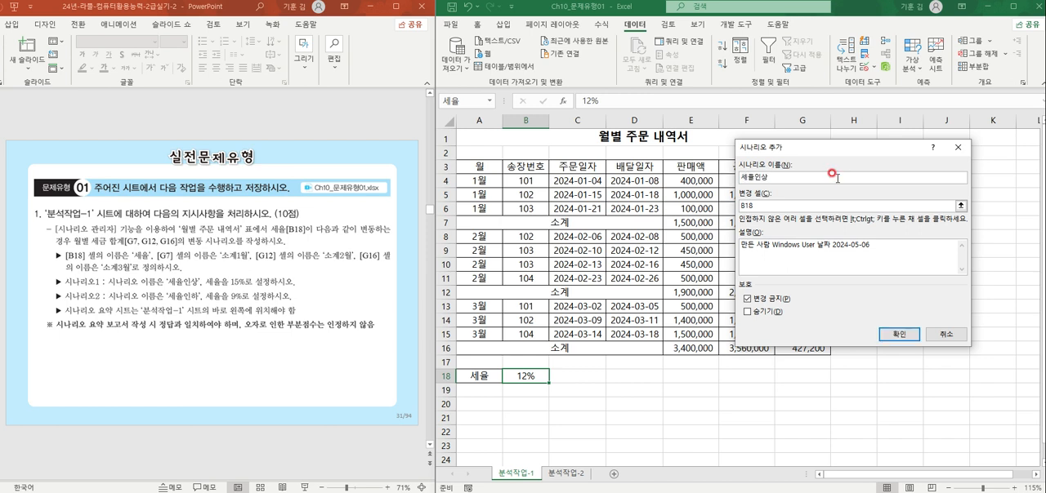
{"action": "left_click", "coordinate": [772, 206]}
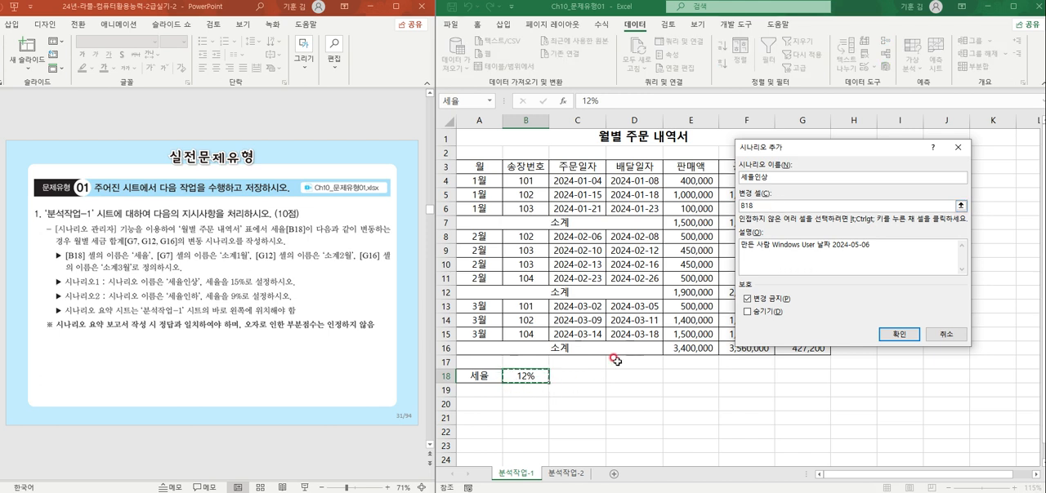
{"action": "left_click", "coordinate": [897, 334]}
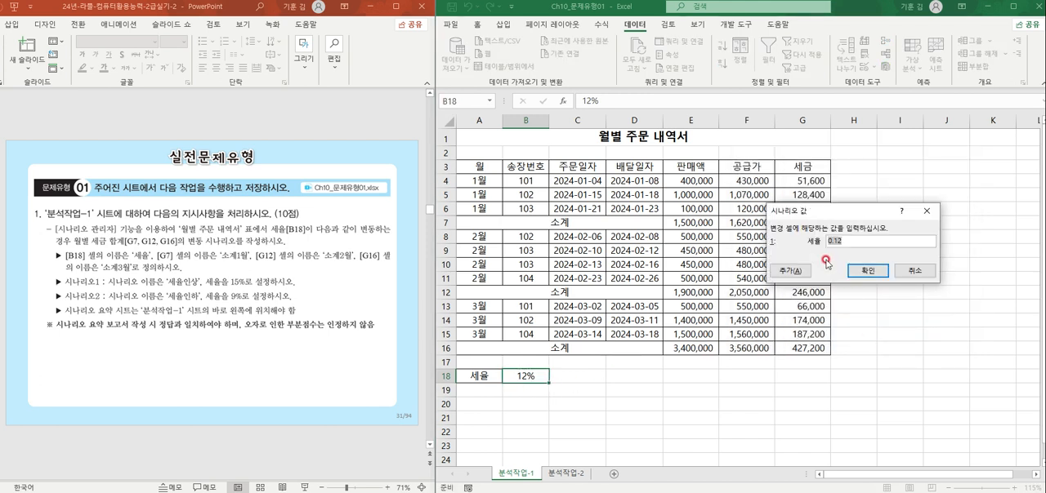
{"action": "type", "text": "15"}
{"action": "left_click", "coordinate": [788, 271]}
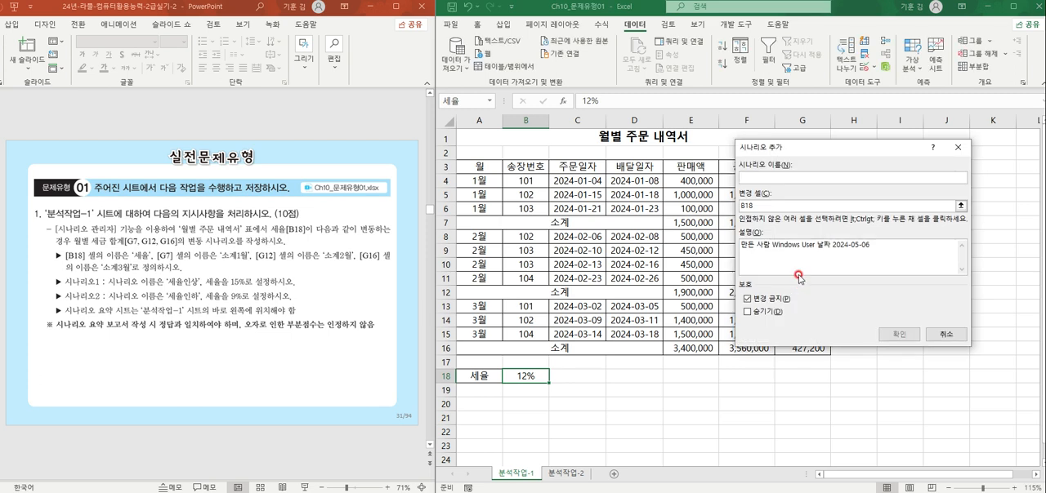
Step: Add a second scenario named 세율인하 that sets the 세율 cell B18 to 9%
{"action": "type", "text": "세율인하"}
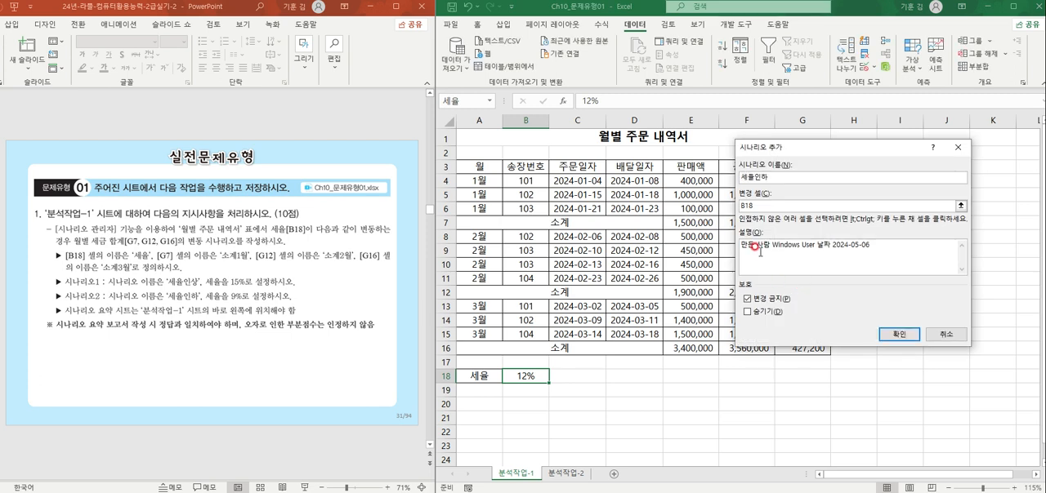
{"action": "left_click", "coordinate": [898, 334]}
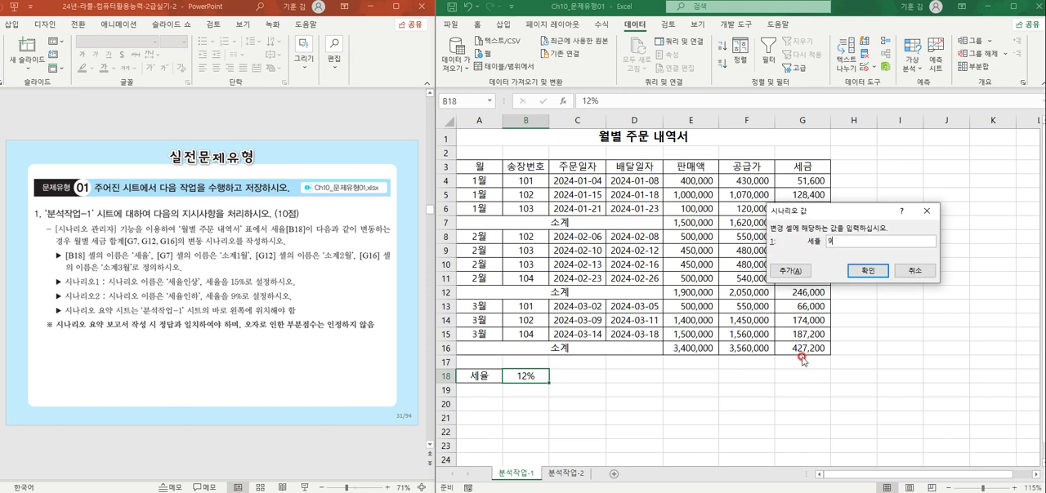
{"action": "left_click", "coordinate": [864, 268]}
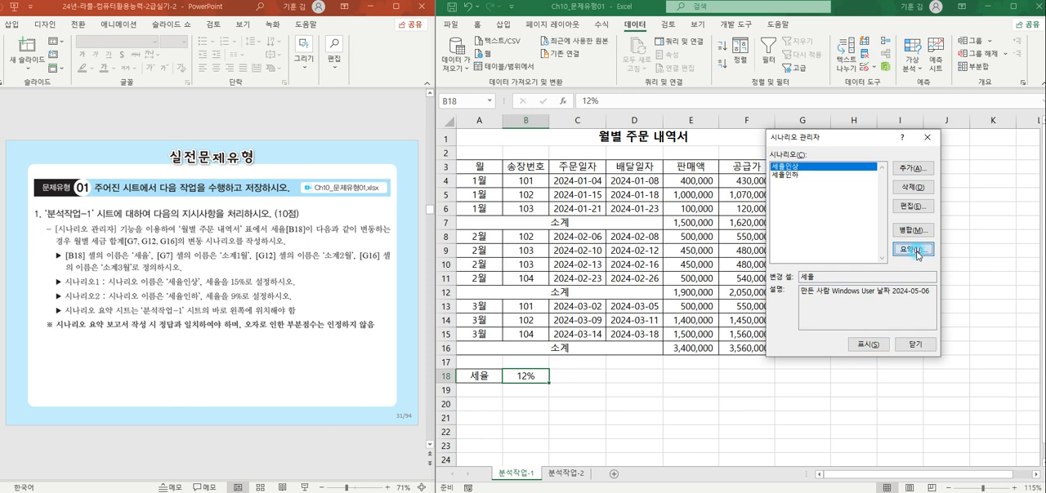
Step: Generate a scenario summary report with G7, G12 and G16 as the result cells
{"action": "left_click", "coordinate": [912, 251]}
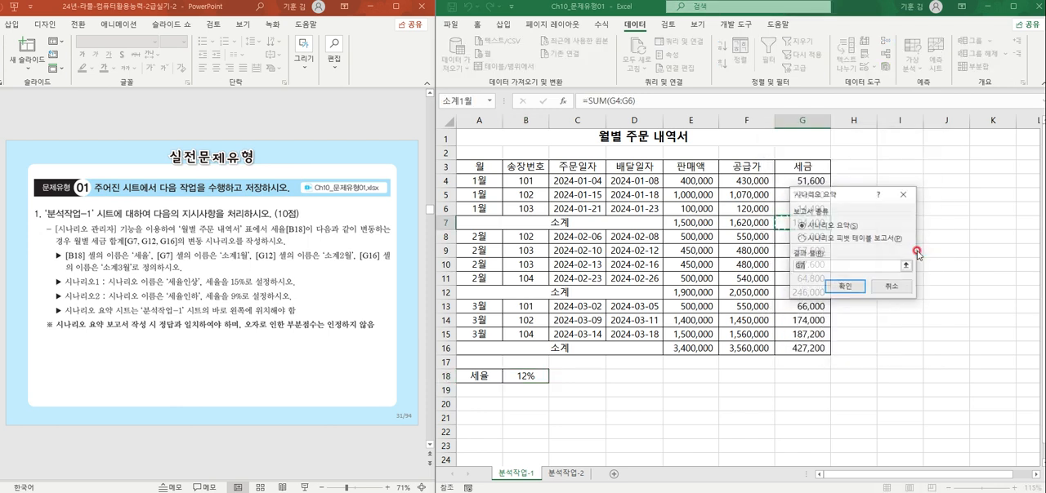
{"action": "left_click", "coordinate": [802, 222]}
{"action": "left_click_drag", "start_coordinate": [557, 107], "coordinate": [695, 106]}
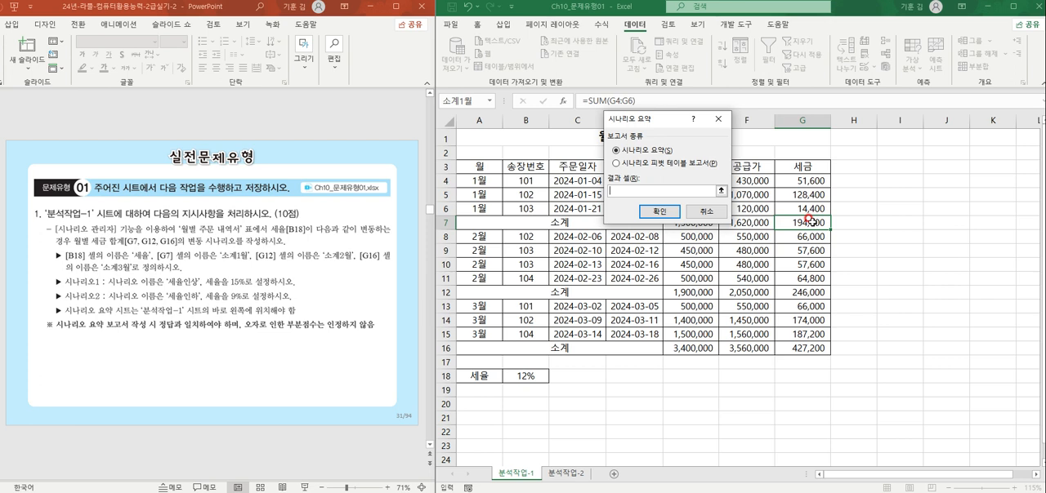
{"action": "left_click", "coordinate": [808, 292], "text": "ctrl"}
{"action": "left_click", "coordinate": [804, 346], "text": "ctrl"}
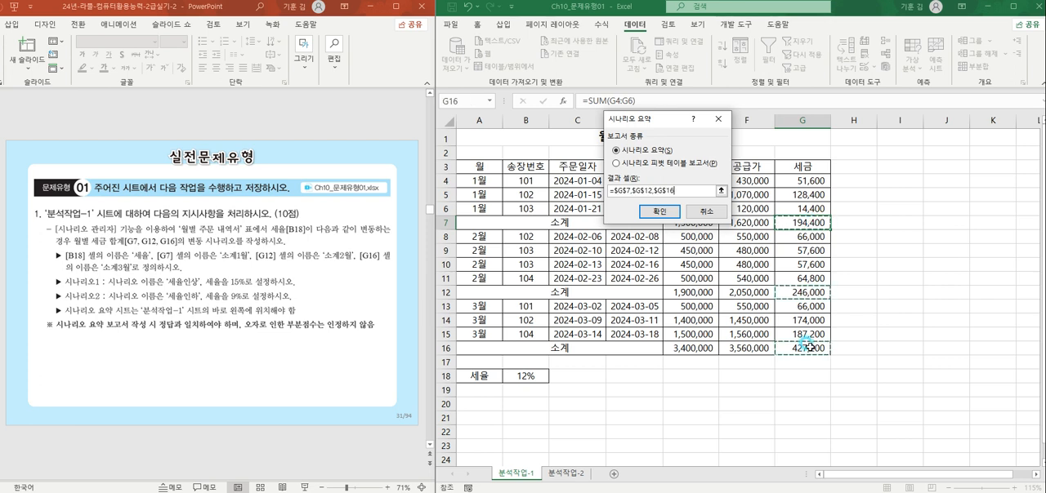
{"action": "left_click", "coordinate": [617, 189]}
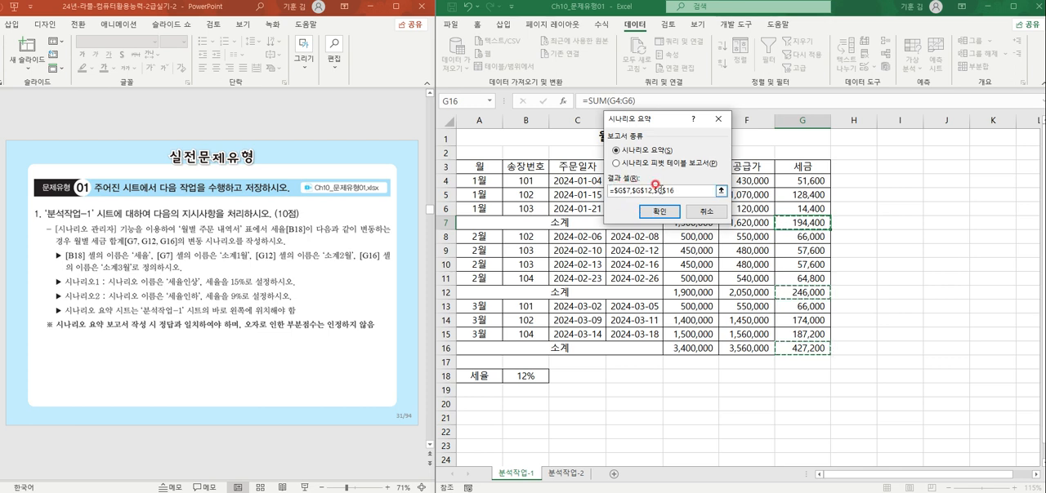
{"action": "left_click", "coordinate": [660, 211]}
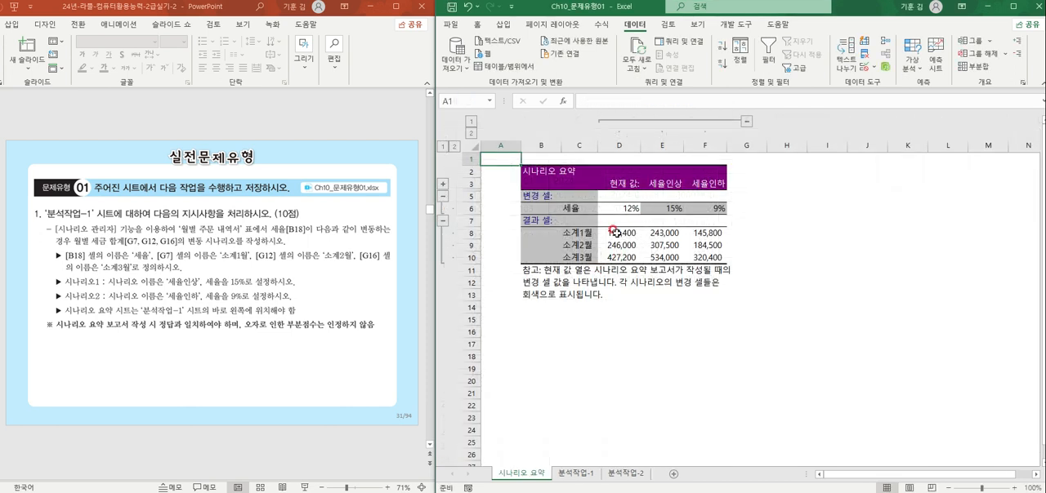
Step: Examine the scenario summary's result cell names, scenario names and 세율 values against the task
{"action": "scroll", "coordinate": [664, 278], "scroll_direction": "up", "scroll_amount": 2, "text": "ctrl"}
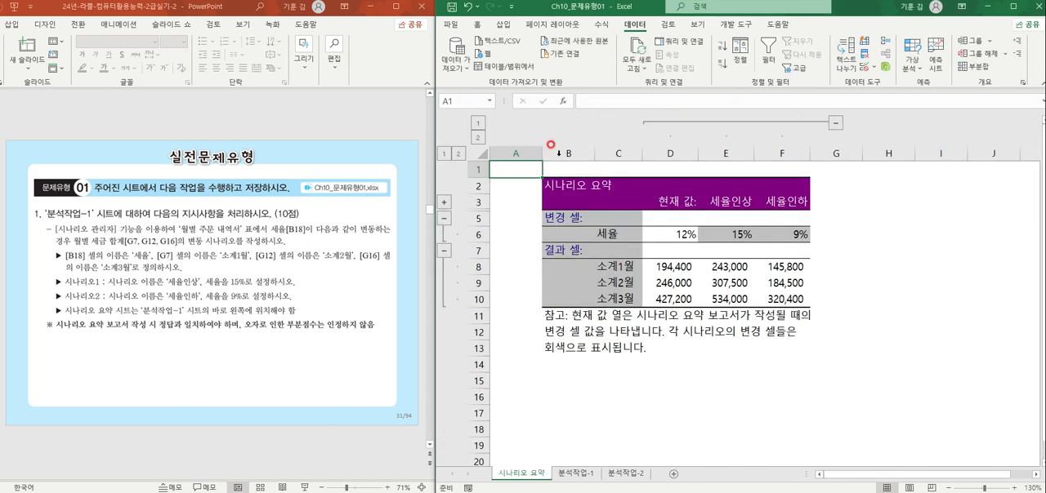
{"action": "left_click", "coordinate": [609, 272]}
{"action": "left_click", "coordinate": [609, 282]}
{"action": "left_click", "coordinate": [614, 298]}
{"action": "left_click", "coordinate": [621, 237]}
{"action": "left_click", "coordinate": [733, 208]}
{"action": "left_click", "coordinate": [786, 201]}
{"action": "left_click", "coordinate": [716, 236]}
{"action": "left_click", "coordinate": [794, 230]}
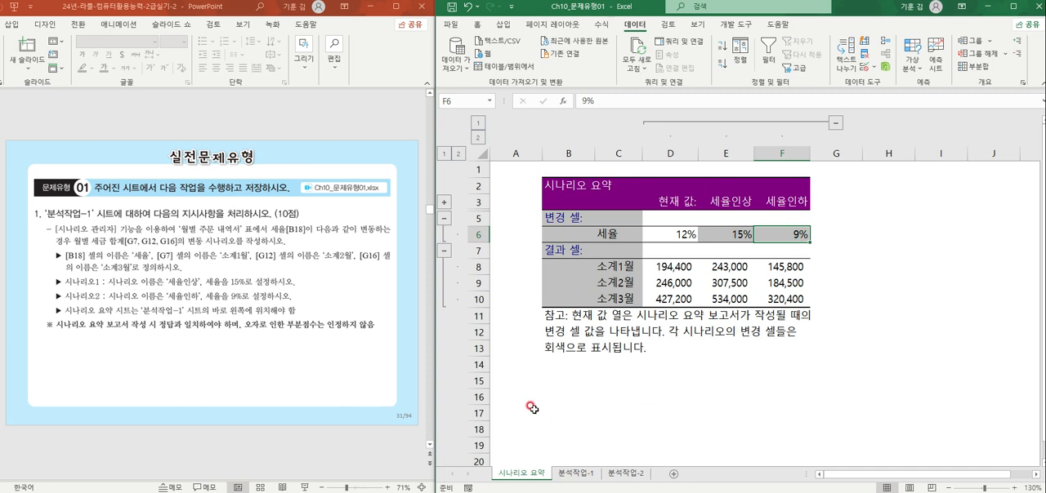
Step: Start a consolidation into G14:K23 of the 분석작업-2 sheet, using the 평균 function
{"action": "left_click", "coordinate": [624, 476]}
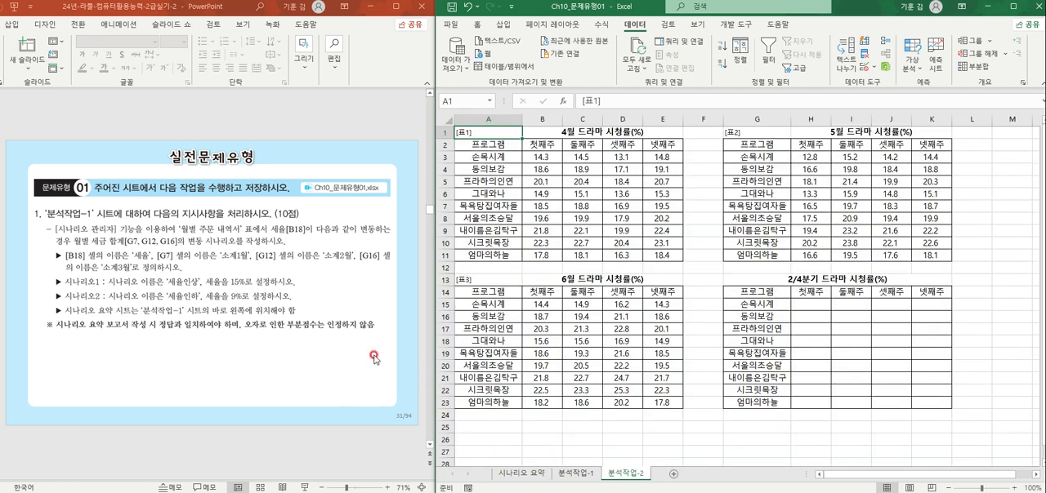
{"action": "left_click", "coordinate": [267, 353]}
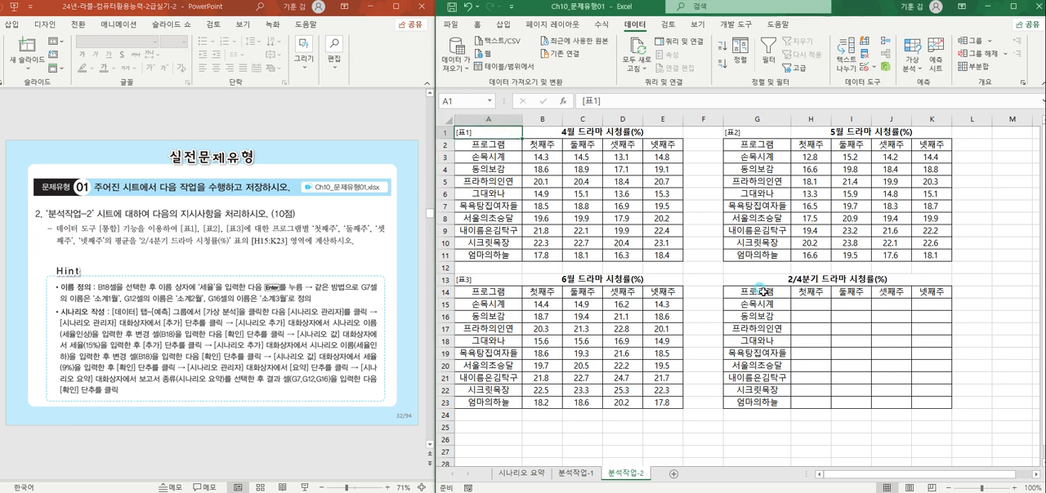
{"action": "left_click_drag", "start_coordinate": [755, 291], "coordinate": [931, 402]}
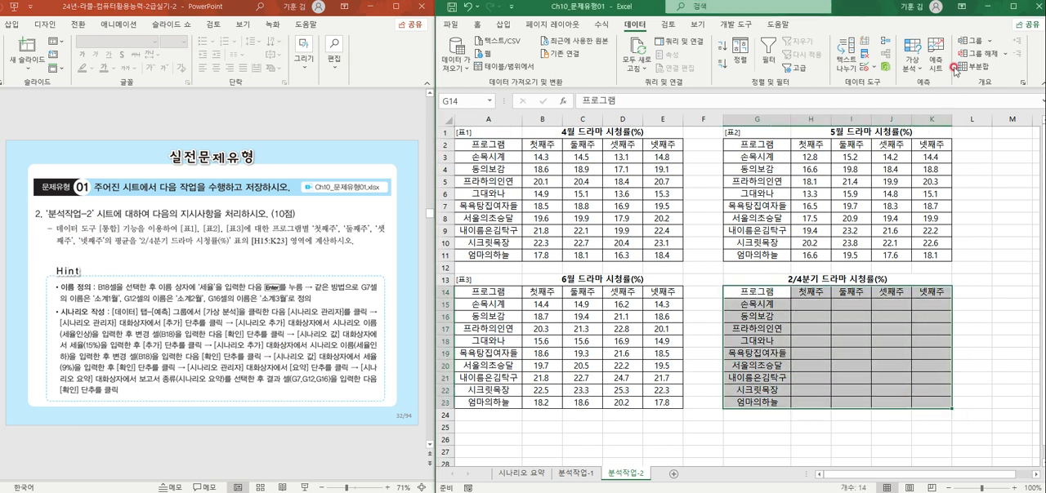
{"action": "left_click", "coordinate": [888, 44]}
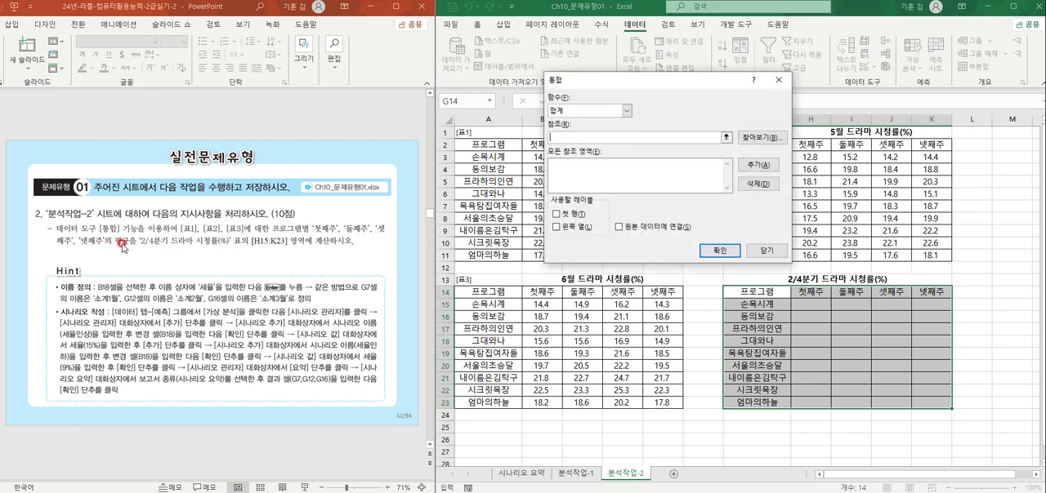
{"action": "left_click", "coordinate": [593, 111]}
{"action": "left_click", "coordinate": [580, 138]}
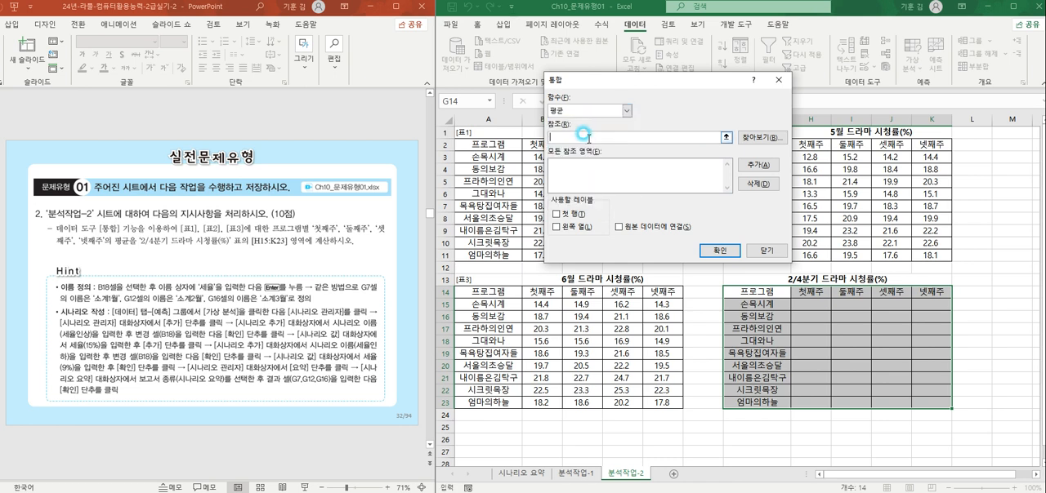
Step: Add A2:E11, G2:K11 and A14:E23 of the 분석작업-2 sheet as consolidation references
{"action": "left_click_drag", "start_coordinate": [473, 148], "coordinate": [660, 255]}
{"action": "left_click", "coordinate": [744, 169]}
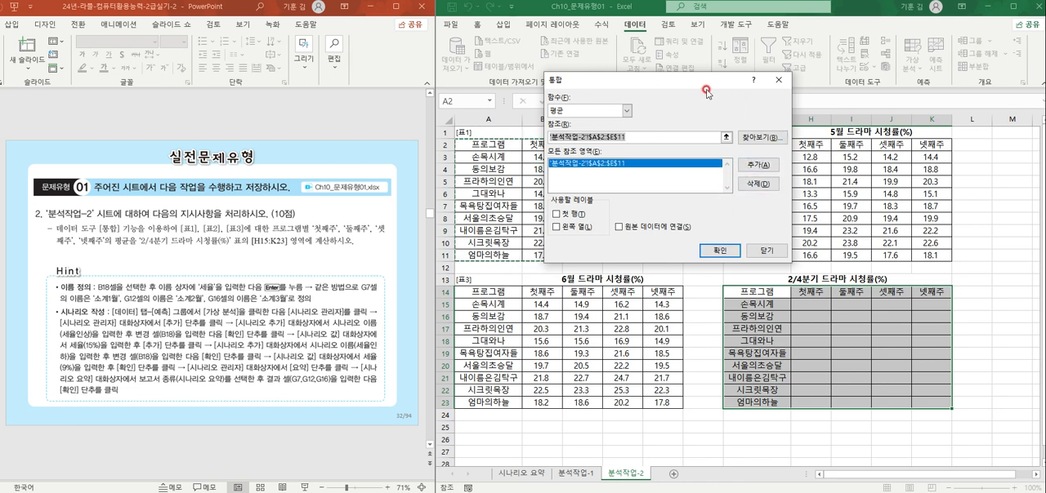
{"action": "left_click_drag", "start_coordinate": [706, 85], "coordinate": [640, 75]}
{"action": "left_click_drag", "start_coordinate": [729, 144], "coordinate": [919, 253]}
{"action": "left_click", "coordinate": [690, 152]}
{"action": "left_click_drag", "start_coordinate": [482, 291], "coordinate": [671, 403]}
{"action": "left_click", "coordinate": [690, 152]}
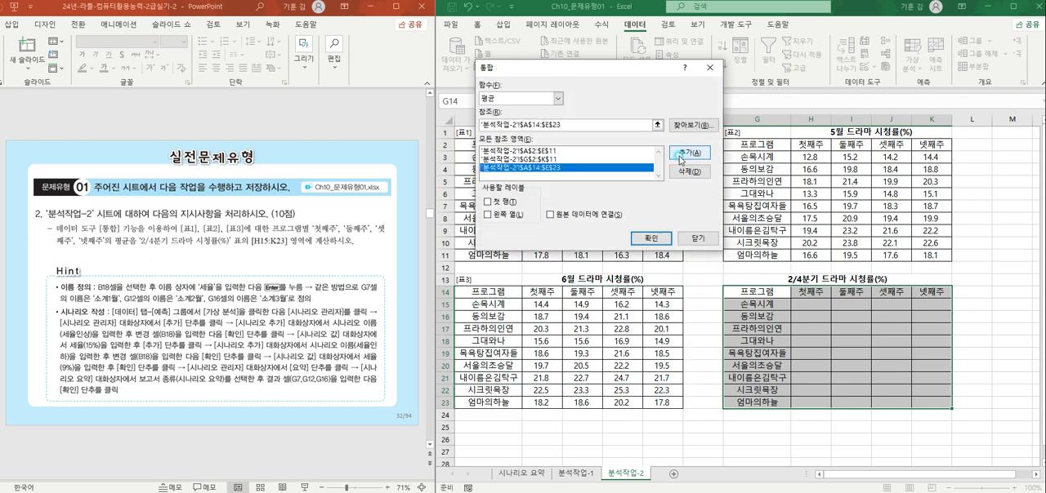
Step: Use the first row and left column as labels and complete the consolidation into the 2/4분기 드라마 시청률(%) table
{"action": "left_click", "coordinate": [502, 201]}
{"action": "left_click", "coordinate": [501, 215]}
{"action": "left_click", "coordinate": [660, 238]}
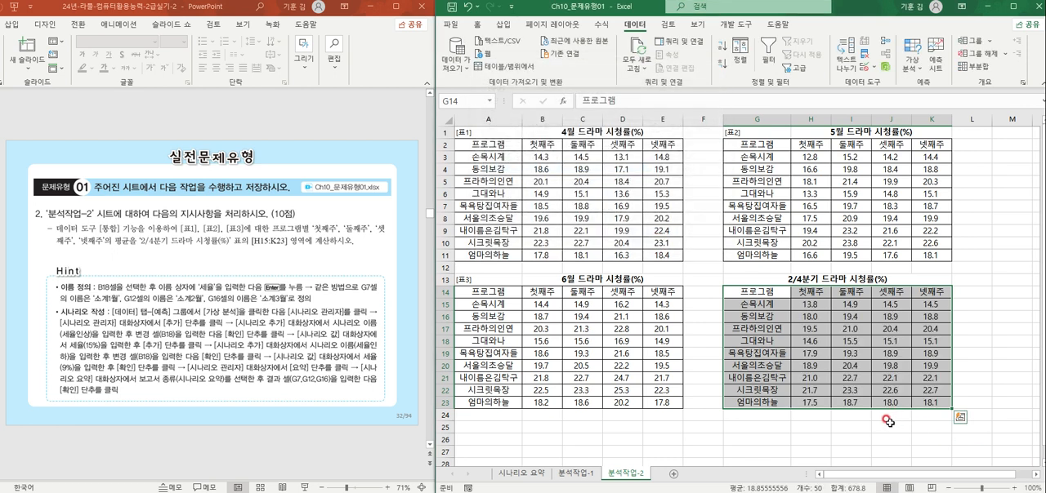
{"action": "left_click", "coordinate": [765, 343]}
{"action": "left_click", "coordinate": [710, 344]}
Step: Switch to the Ch10_문제유형02 workbook's 분석작업-1 sheet with the 제품별 수리 현황 table
{"action": "left_click", "coordinate": [377, 492]}
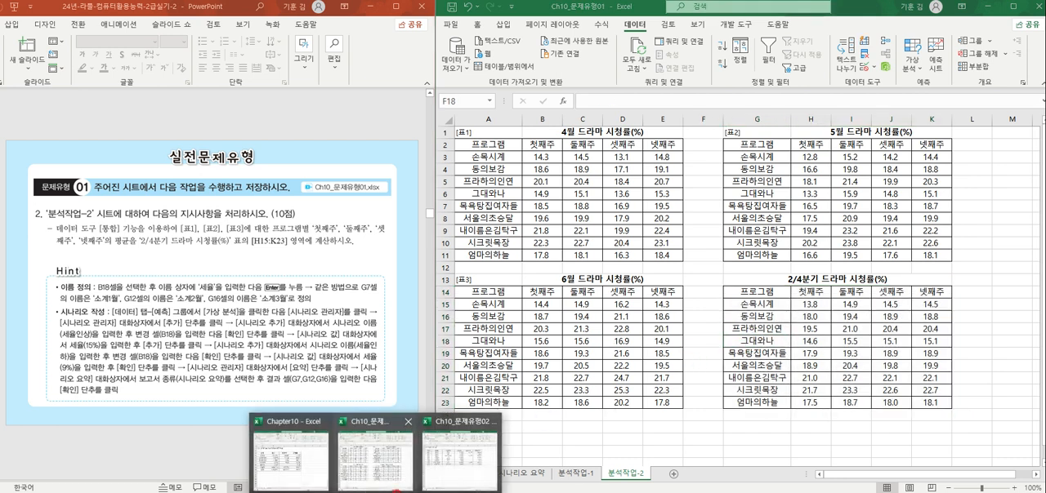
{"action": "left_click", "coordinate": [384, 464]}
{"action": "left_click", "coordinate": [576, 440]}
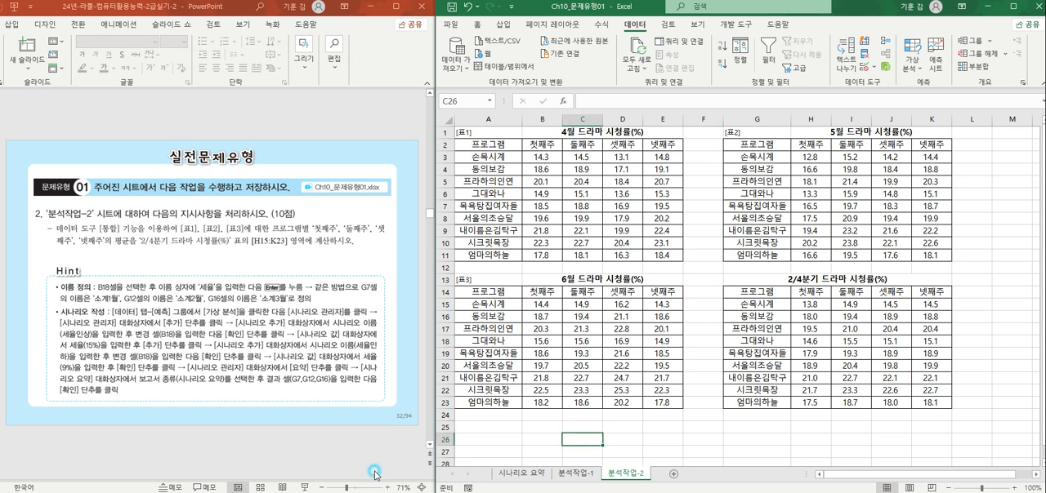
{"action": "left_click", "coordinate": [377, 492]}
{"action": "left_click", "coordinate": [461, 462]}
{"action": "left_click", "coordinate": [683, 341]}
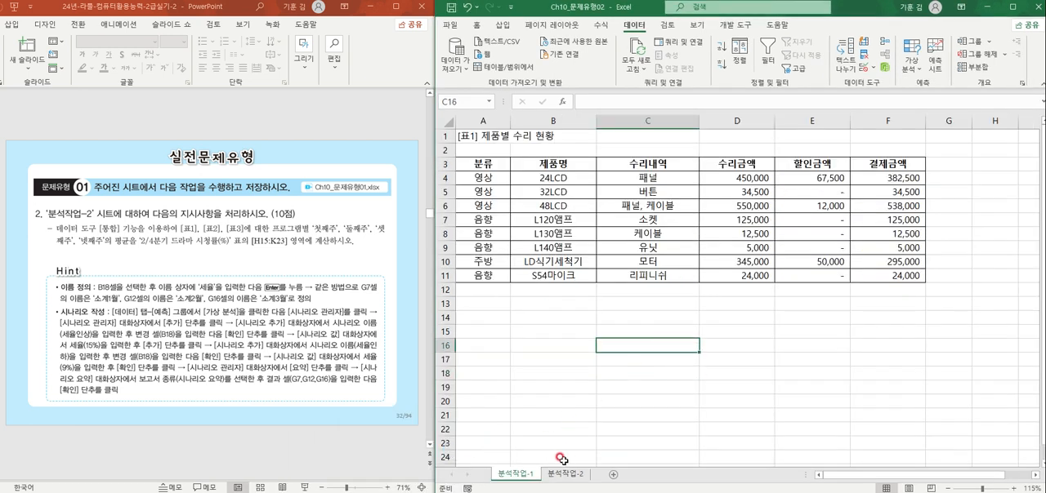
{"action": "left_click", "coordinate": [847, 345]}
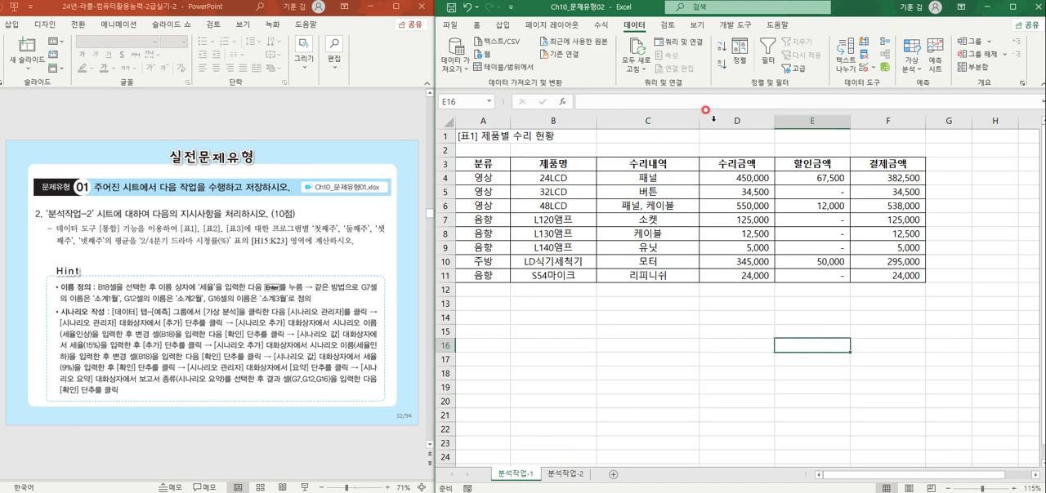
Step: Delete both existing defined names from the Ch10_문제유형02 workbook with the Name Manager
{"action": "left_click", "coordinate": [600, 24]}
{"action": "left_click", "coordinate": [684, 59]}
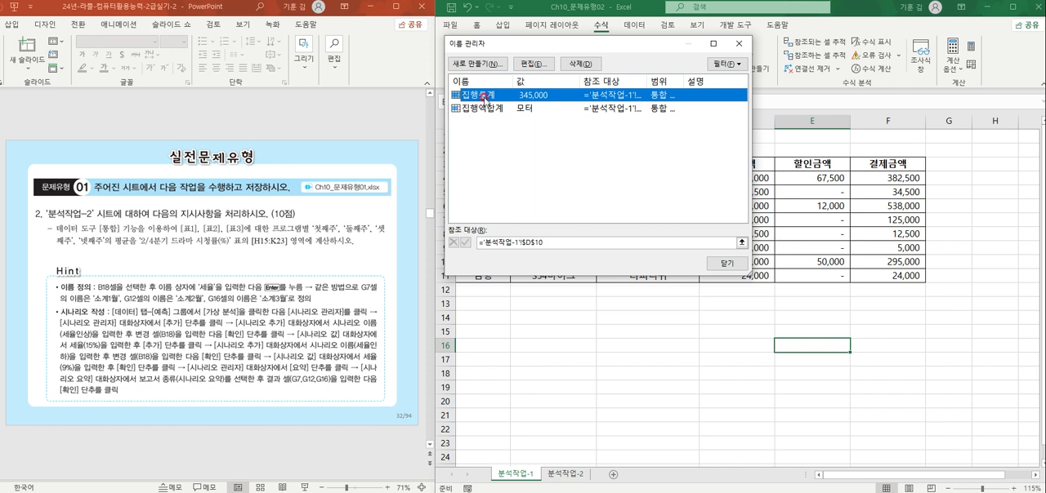
{"action": "left_click", "coordinate": [580, 62]}
{"action": "left_click", "coordinate": [498, 243]}
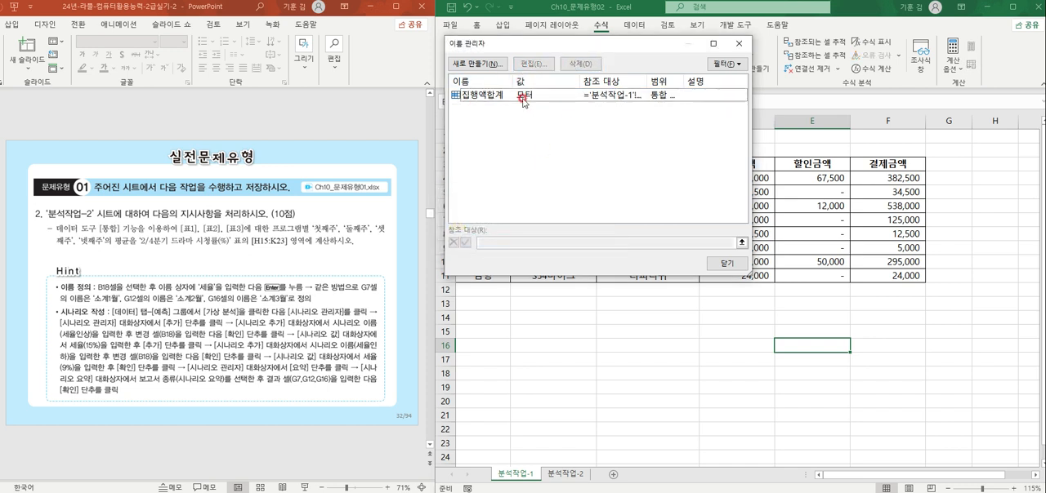
{"action": "left_click", "coordinate": [580, 63]}
{"action": "left_click", "coordinate": [502, 243]}
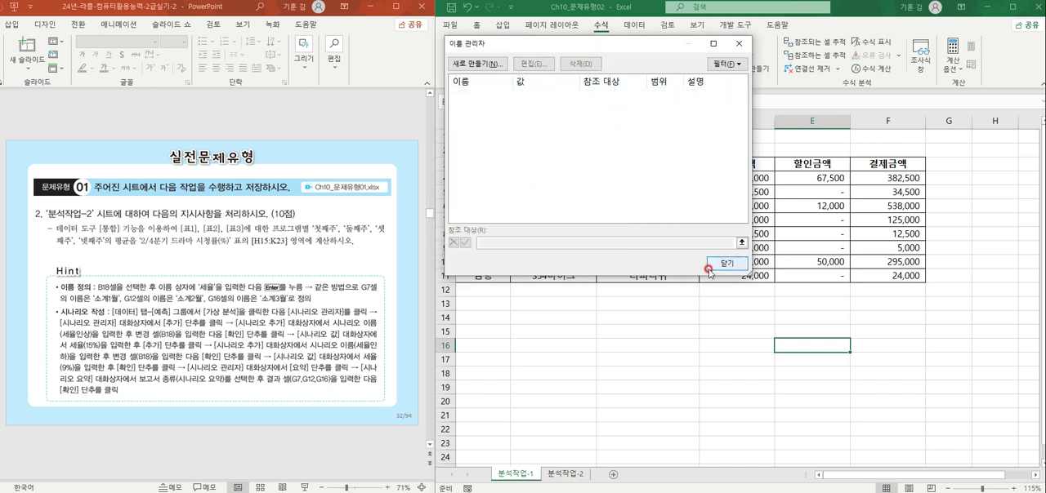
Step: Close the Name Manager and bring up the slide with the 문제유형 02 instructions
{"action": "left_click", "coordinate": [727, 263]}
{"action": "left_click", "coordinate": [734, 329]}
{"action": "left_click", "coordinate": [493, 168]}
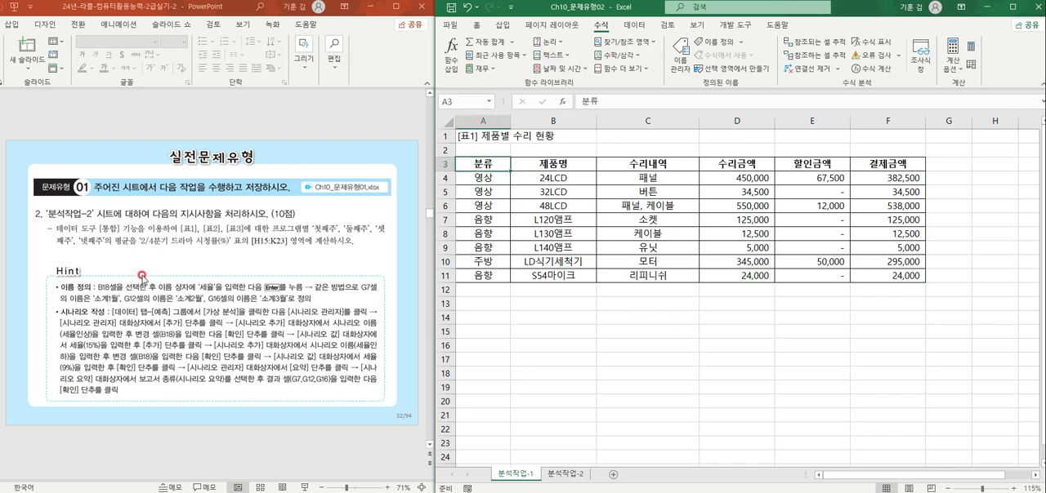
{"action": "scroll", "coordinate": [134, 275], "scroll_direction": "down", "scroll_amount": 1}
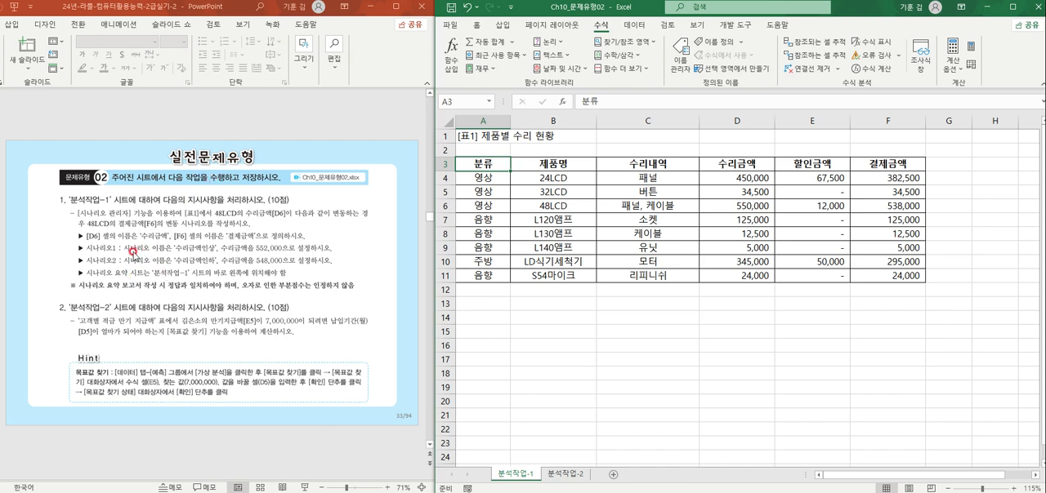
Step: Define the name 수리금액 for cell D6 and 결제금액 for cell F6 on the 분석작업-1 sheet
{"action": "left_click", "coordinate": [726, 205]}
{"action": "left_click", "coordinate": [462, 100]}
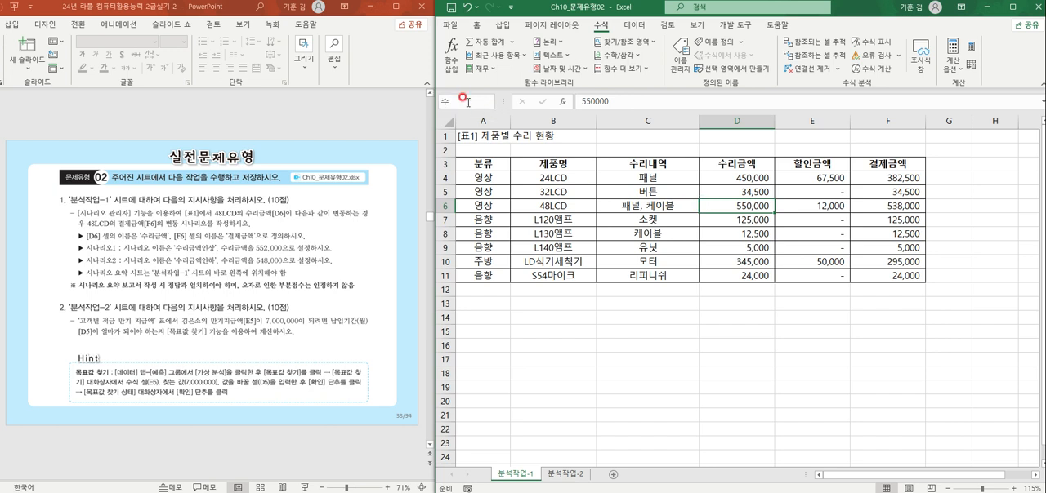
{"action": "type", "text": "수리금액"}
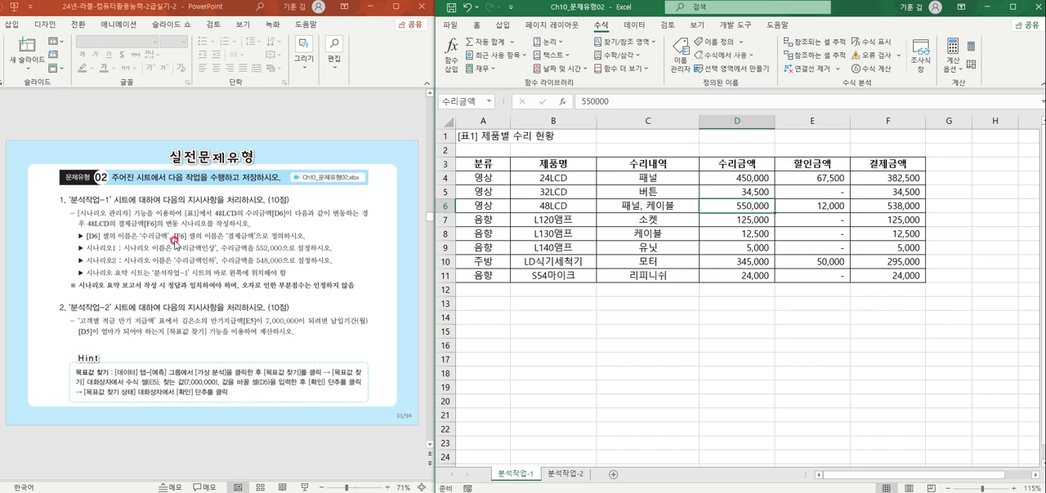
{"action": "left_click", "coordinate": [893, 204]}
{"action": "left_click", "coordinate": [462, 100]}
{"action": "type", "text": "결제금액"}
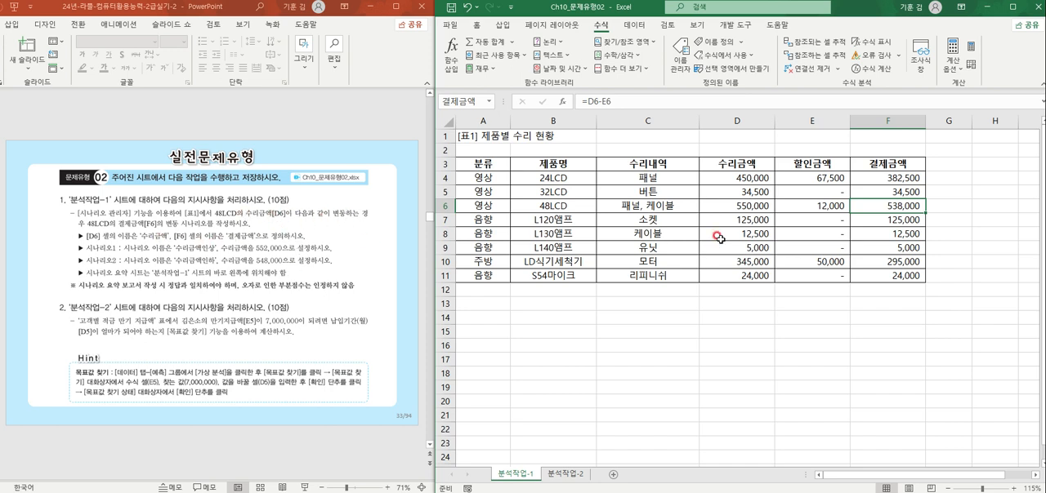
Step: Add a scenario named 수리금액인상 with D6 as the changing cell and a 수리금액 value of 552000
{"action": "left_click", "coordinate": [732, 205]}
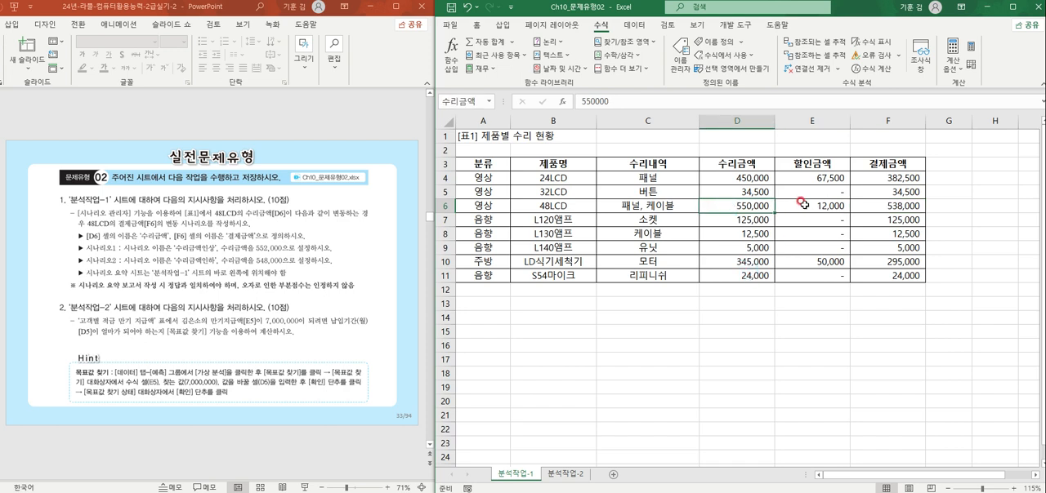
{"action": "left_click", "coordinate": [640, 29]}
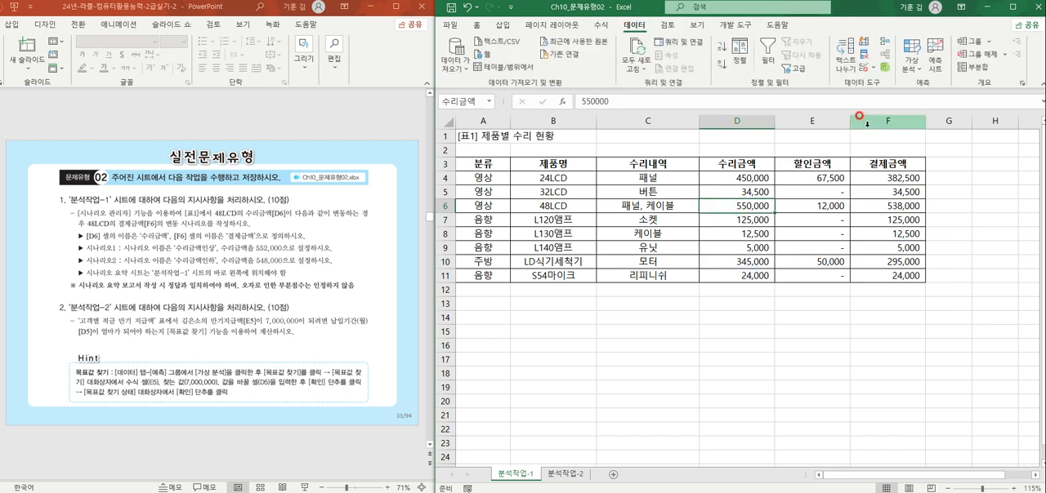
{"action": "left_click", "coordinate": [909, 73]}
{"action": "left_click", "coordinate": [925, 93]}
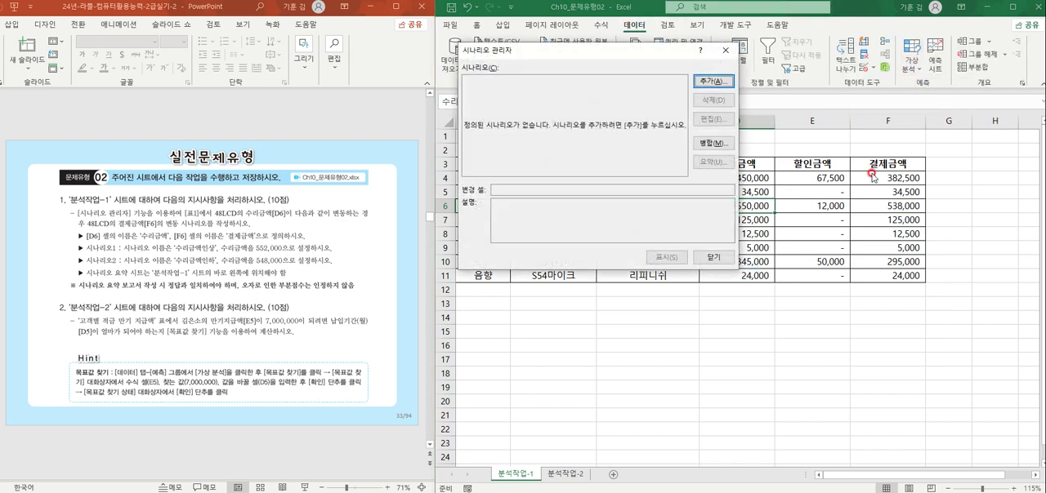
{"action": "left_click_drag", "start_coordinate": [647, 53], "coordinate": [796, 245]}
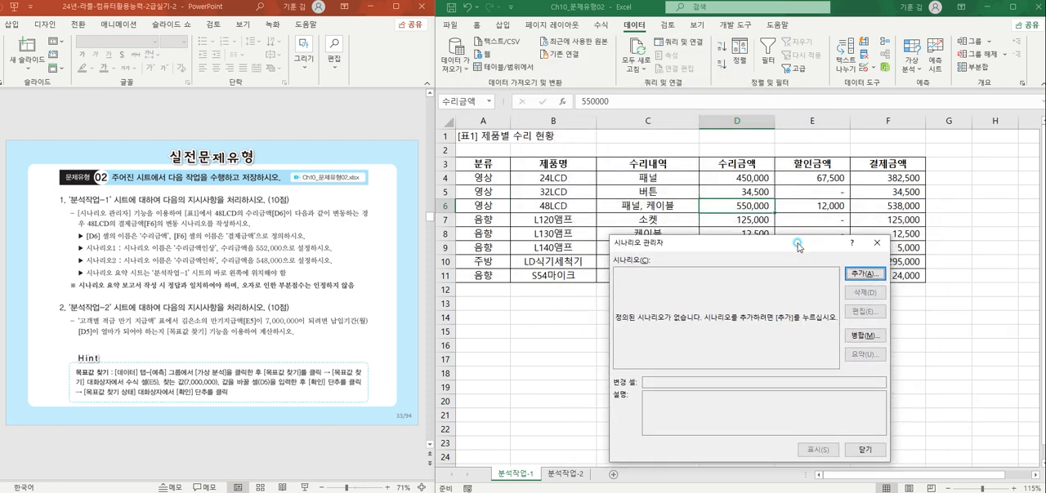
{"action": "left_click", "coordinate": [862, 273]}
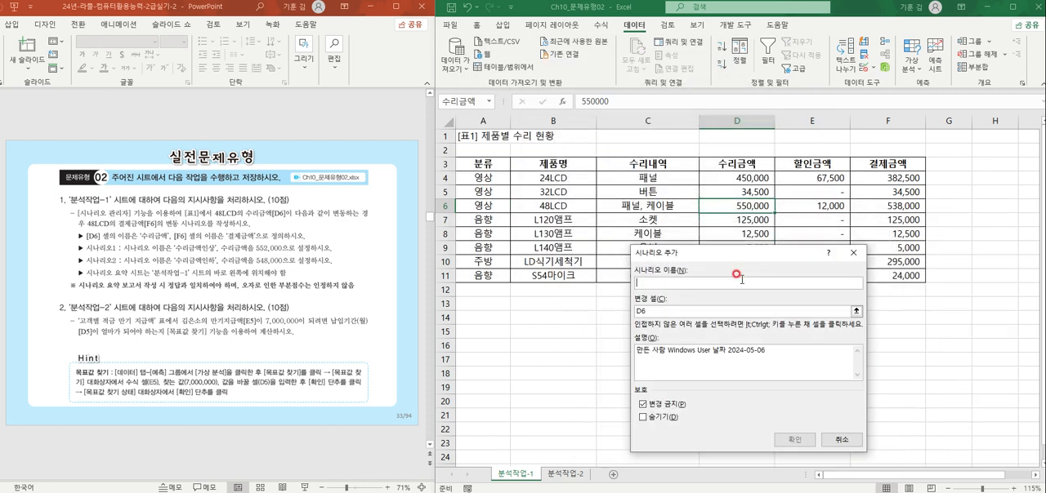
{"action": "type", "text": "수리금액인상"}
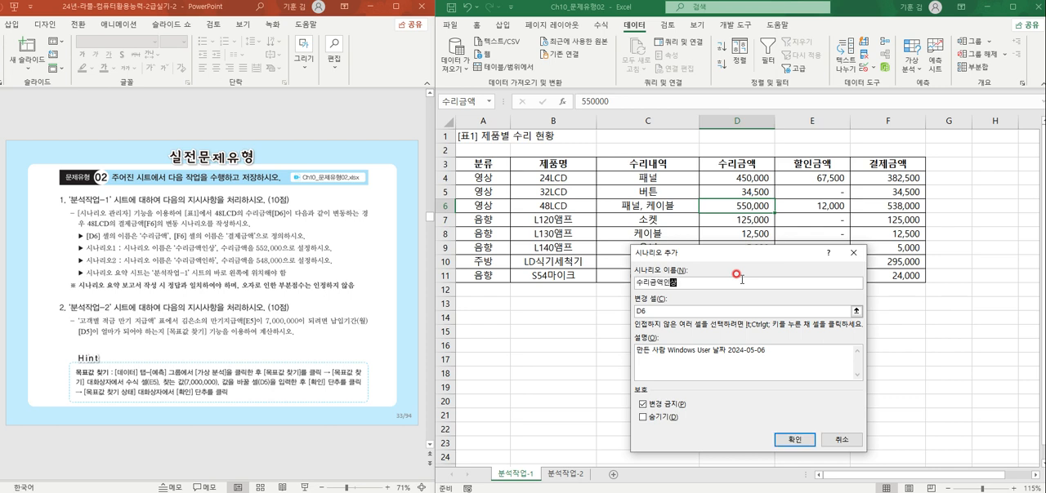
{"action": "left_click", "coordinate": [673, 307]}
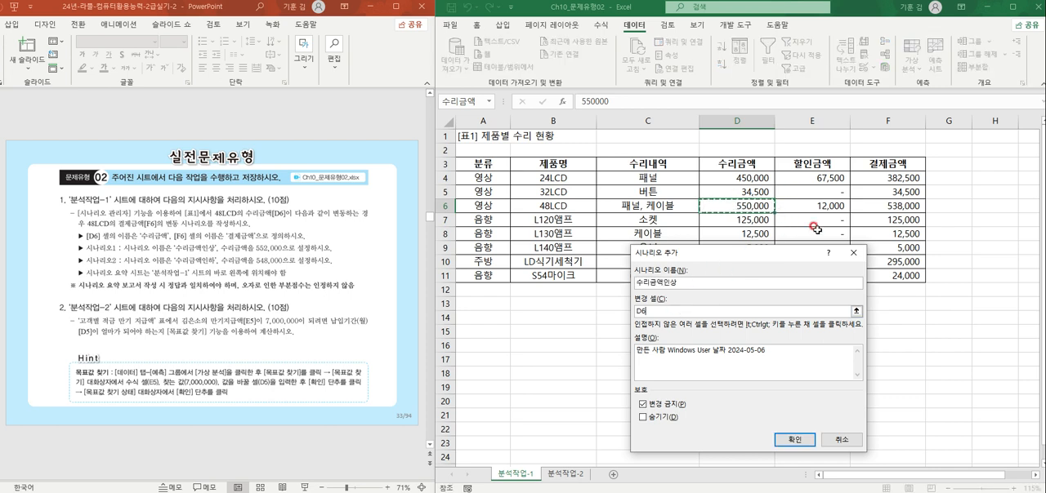
{"action": "left_click", "coordinate": [794, 329]}
{"action": "left_click", "coordinate": [789, 440]}
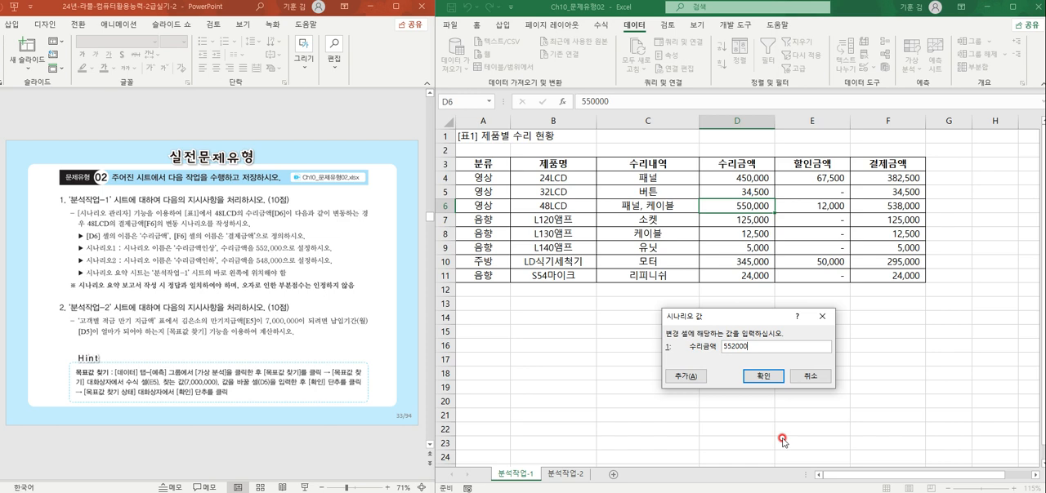
{"action": "left_click", "coordinate": [685, 377]}
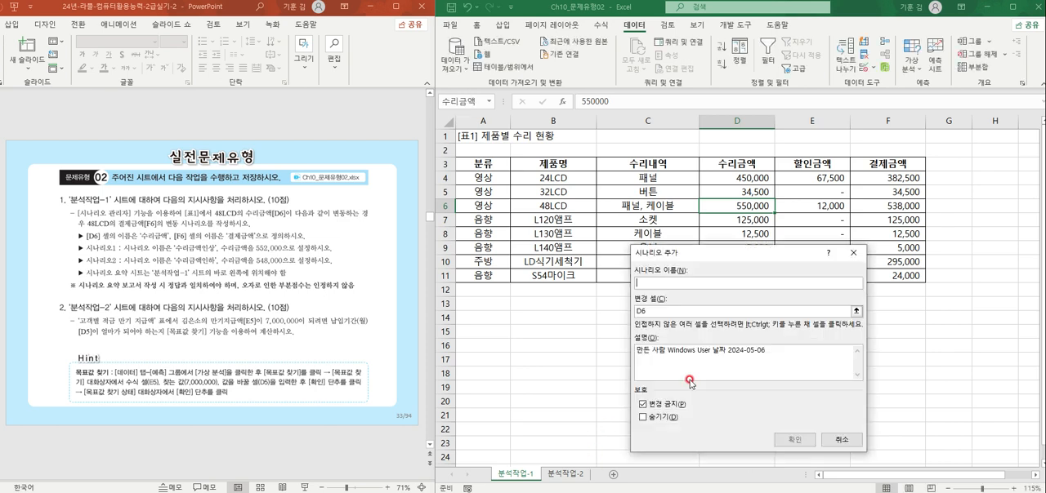
Step: Add a second scenario named 수리금액인하 that changes D6 to a 수리금액 of 548000
{"action": "type", "text": "수리금액인상"}
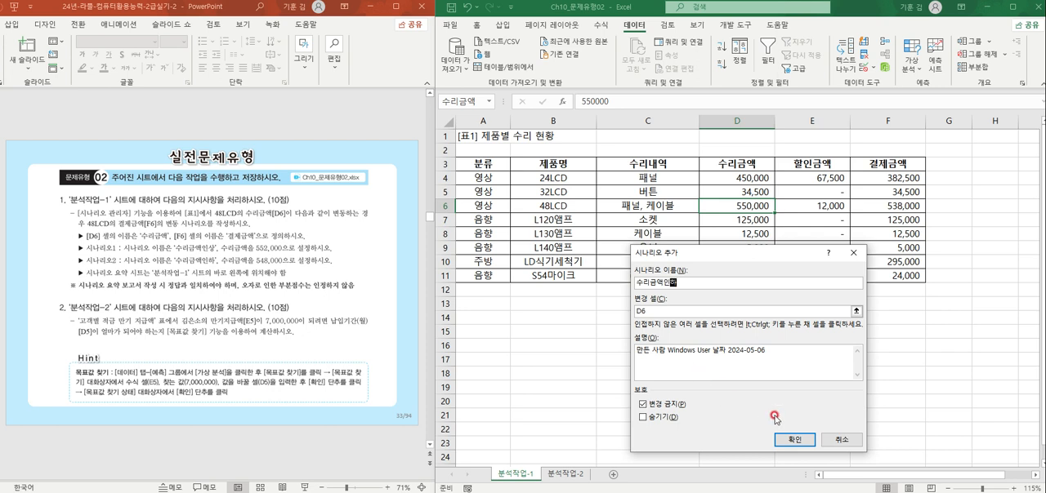
{"action": "left_click", "coordinate": [652, 312]}
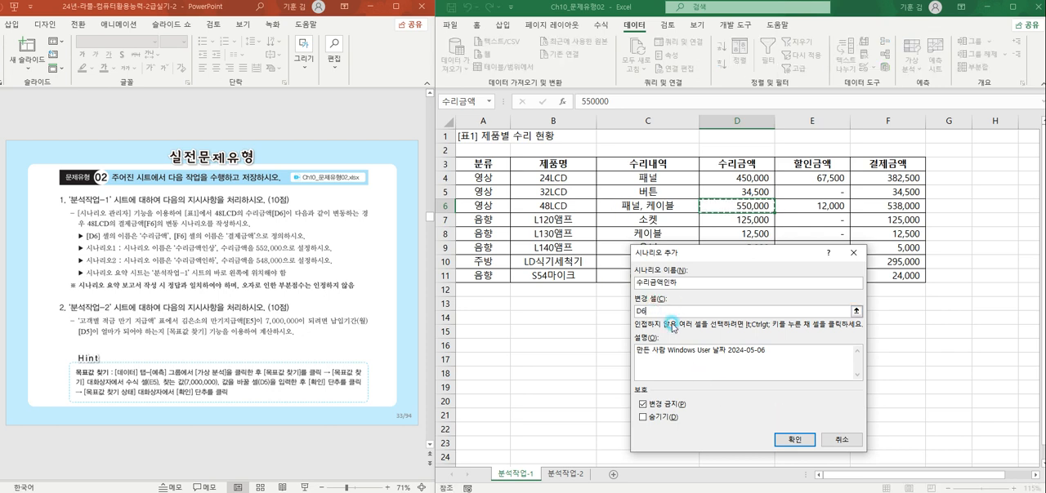
{"action": "left_click", "coordinate": [793, 440]}
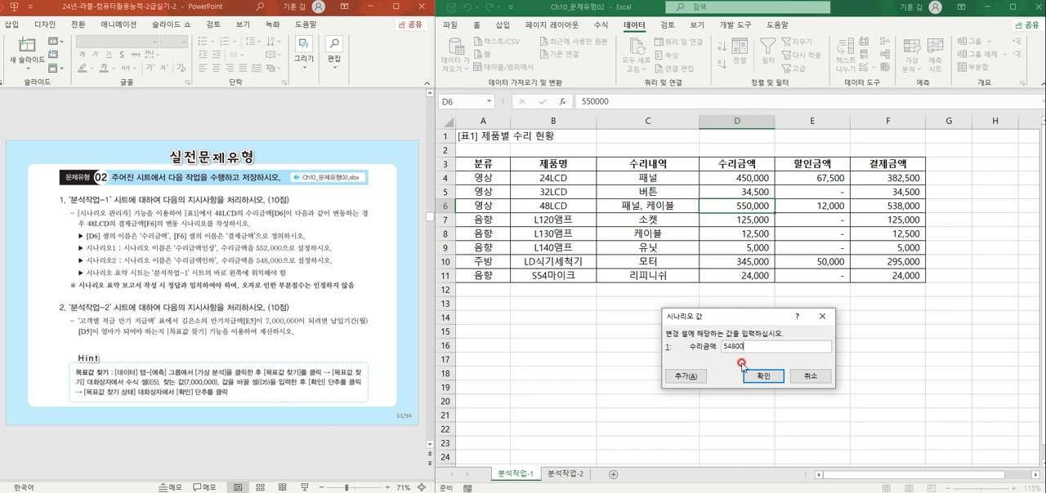
{"action": "left_click", "coordinate": [763, 377]}
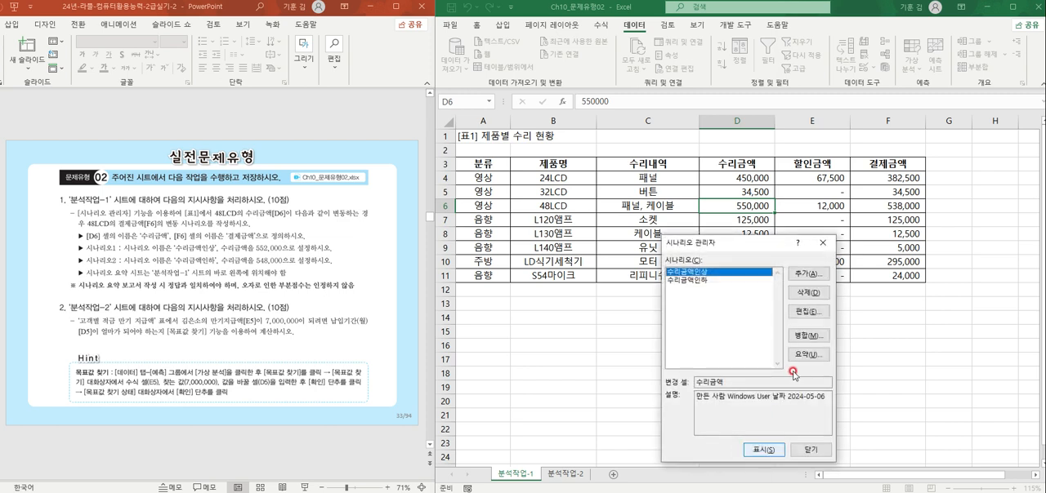
Step: Create a scenario summary report with F6 as the result cell and check its names and scenario values
{"action": "left_click", "coordinate": [806, 354]}
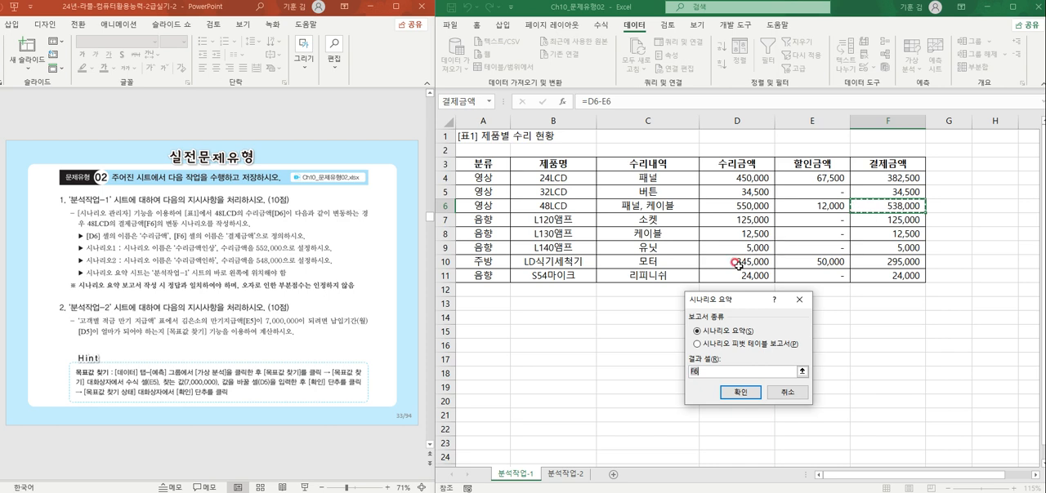
{"action": "left_click", "coordinate": [747, 395]}
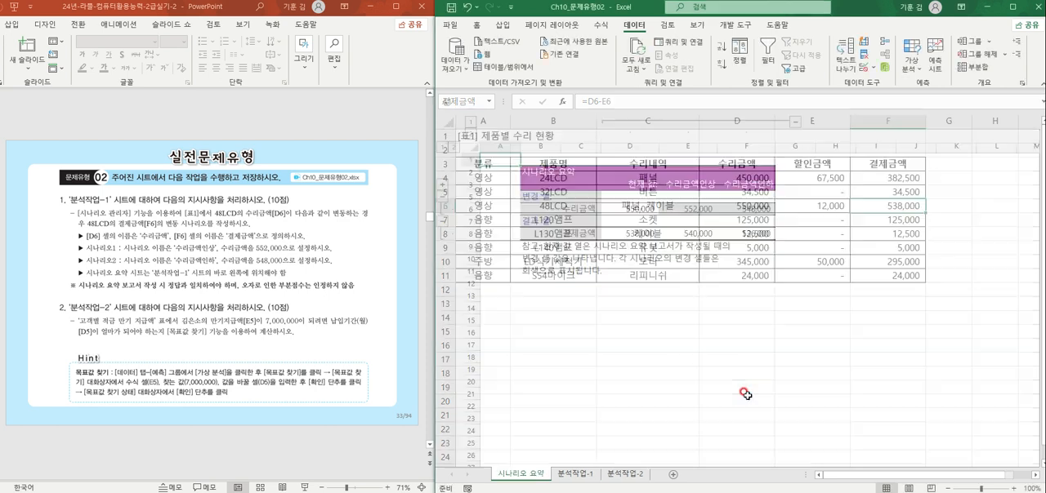
{"action": "left_click", "coordinate": [583, 208]}
{"action": "left_click", "coordinate": [591, 234]}
{"action": "left_click", "coordinate": [692, 186]}
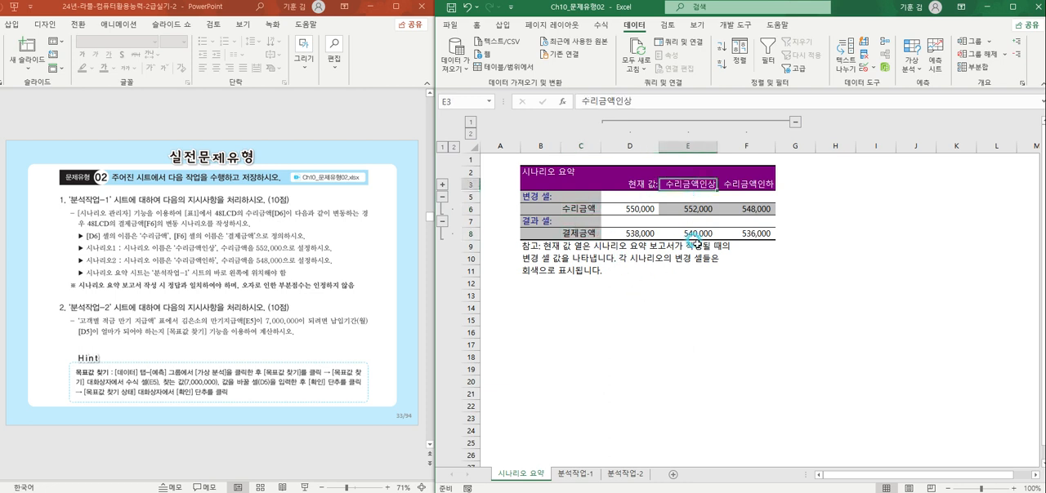
{"action": "left_click", "coordinate": [746, 185]}
{"action": "left_click", "coordinate": [691, 210]}
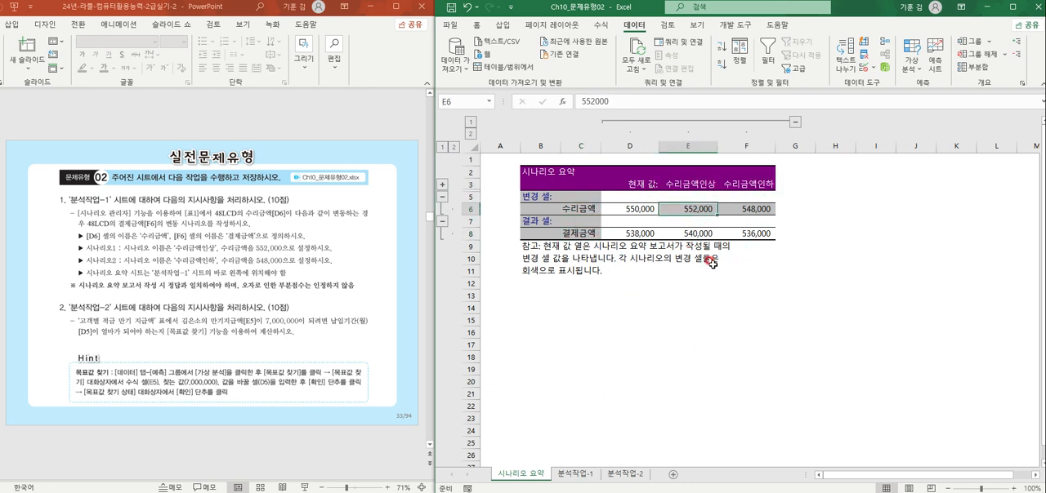
{"action": "left_click", "coordinate": [748, 206]}
{"action": "left_click", "coordinate": [780, 321]}
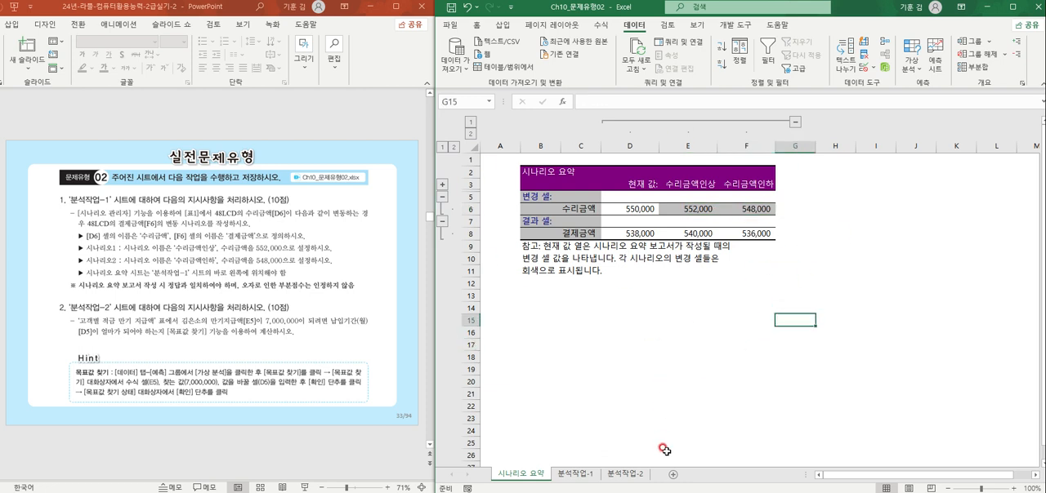
Step: Switch to the 분석작업-2 sheet with the 고객별 적금 만기 지급액 table, keeping the 문제유형 02 instructions slide in view
{"action": "left_click", "coordinate": [628, 474]}
{"action": "left_click", "coordinate": [643, 370]}
{"action": "scroll", "coordinate": [646, 366], "scroll_direction": "up", "scroll_amount": 2, "text": "ctrl"}
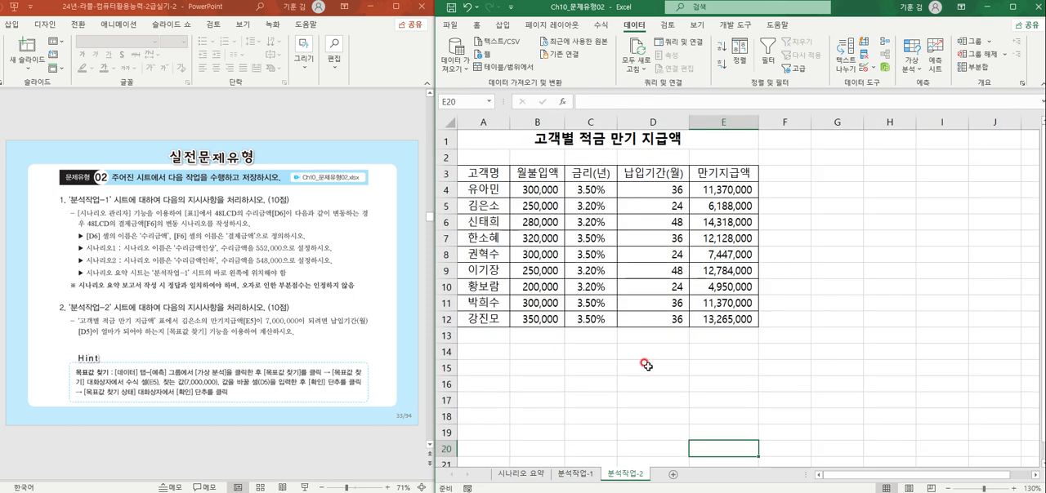
{"action": "left_click", "coordinate": [245, 422]}
{"action": "scroll", "coordinate": [243, 416], "scroll_direction": "down", "scroll_amount": 1}
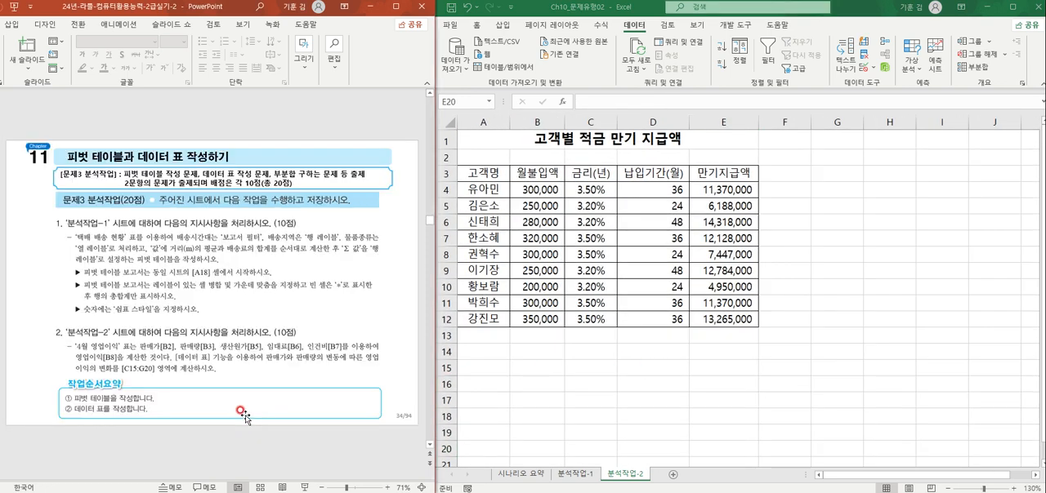
{"action": "scroll", "coordinate": [243, 416], "scroll_direction": "up", "scroll_amount": 1}
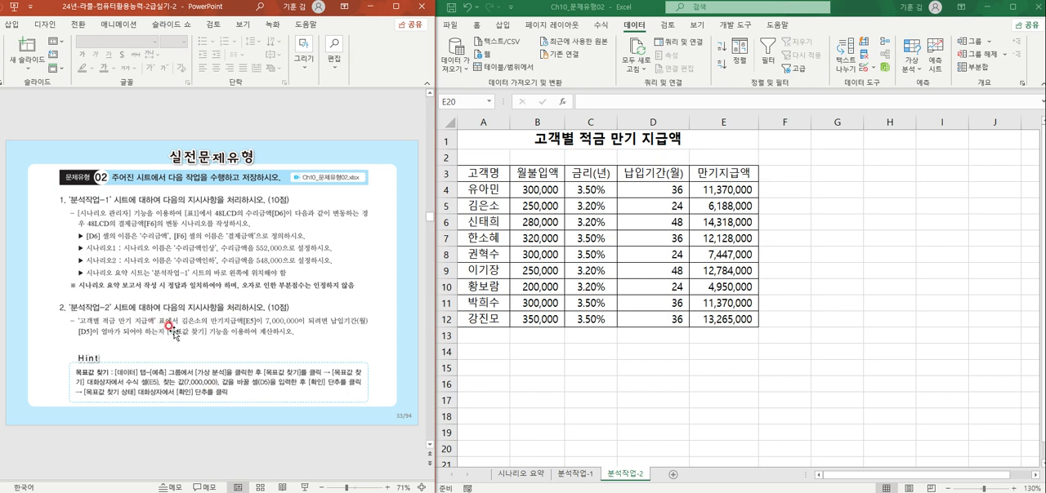
{"action": "left_click", "coordinate": [720, 306]}
{"action": "left_click", "coordinate": [721, 305]}
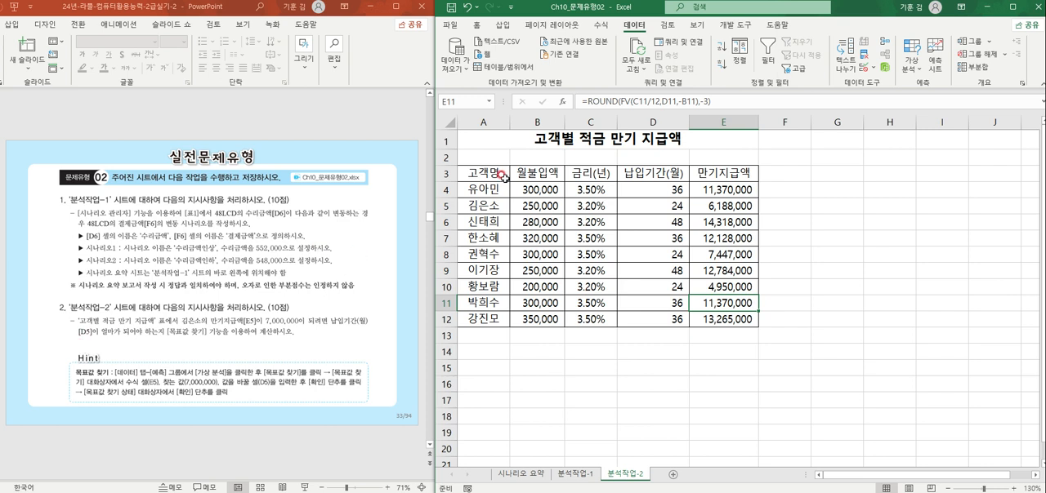
Step: Use Goal Seek to bring the 만기지급액 in E5 to 7000000 by changing the 납입기간 in D5, keeping the solution
{"action": "left_click", "coordinate": [748, 209]}
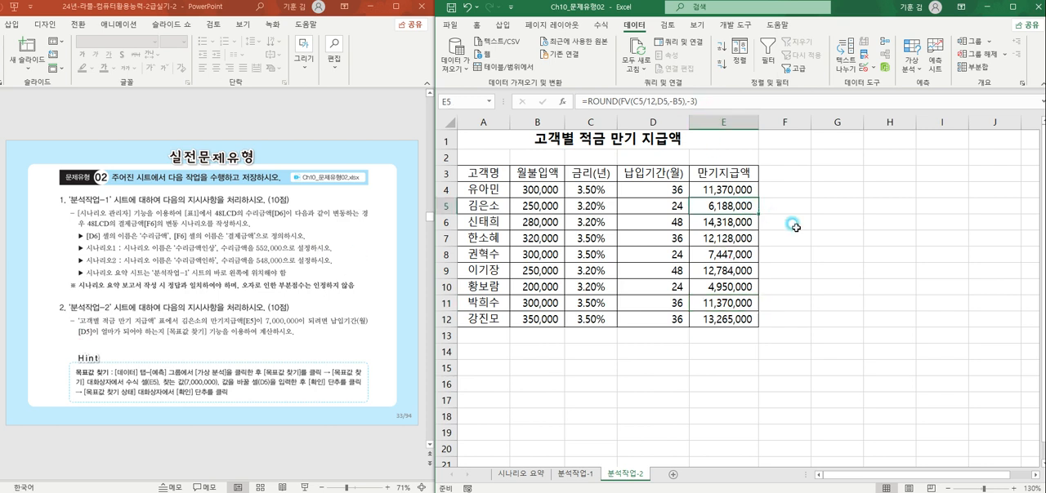
{"action": "left_click", "coordinate": [914, 65]}
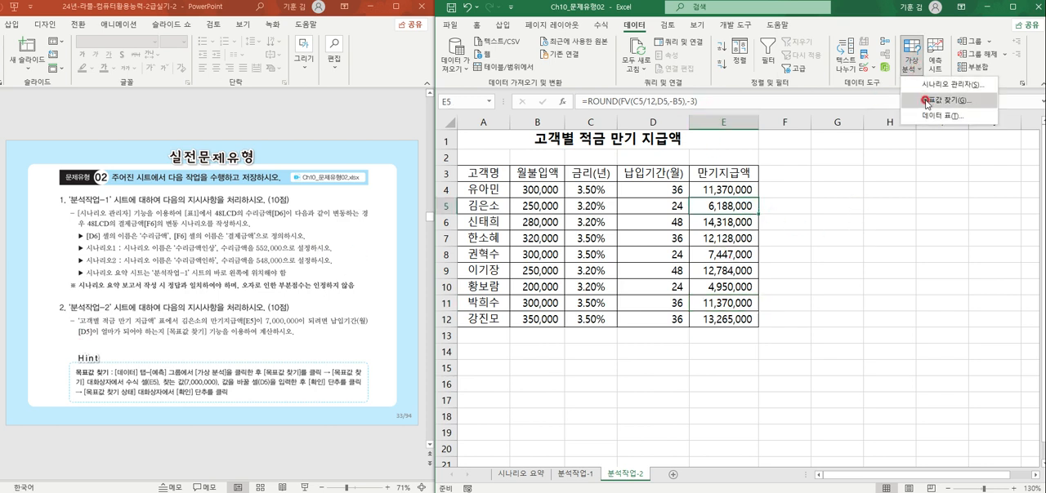
{"action": "left_click", "coordinate": [935, 99]}
{"action": "left_click_drag", "start_coordinate": [748, 315], "coordinate": [841, 163]}
{"action": "left_click", "coordinate": [842, 192]}
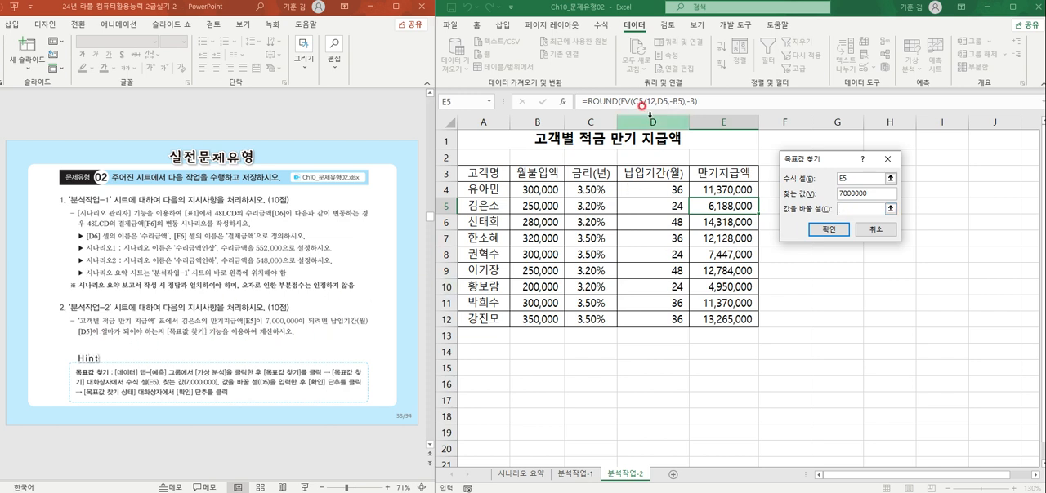
{"action": "left_click", "coordinate": [645, 201]}
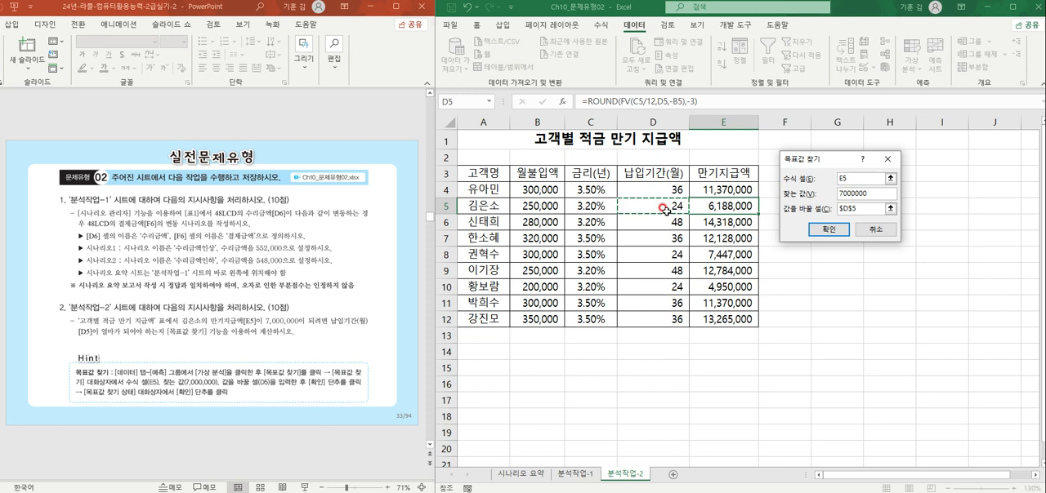
{"action": "left_click", "coordinate": [833, 231]}
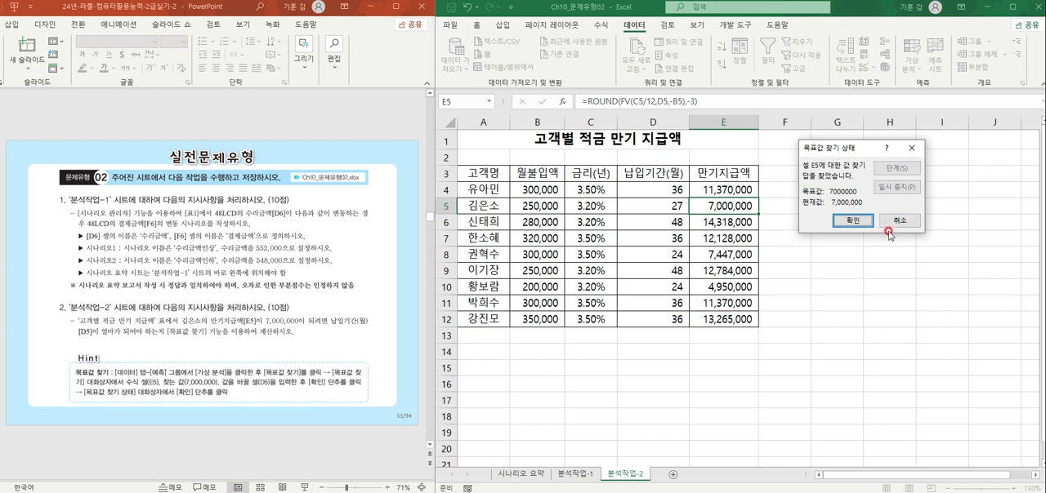
{"action": "left_click", "coordinate": [855, 220]}
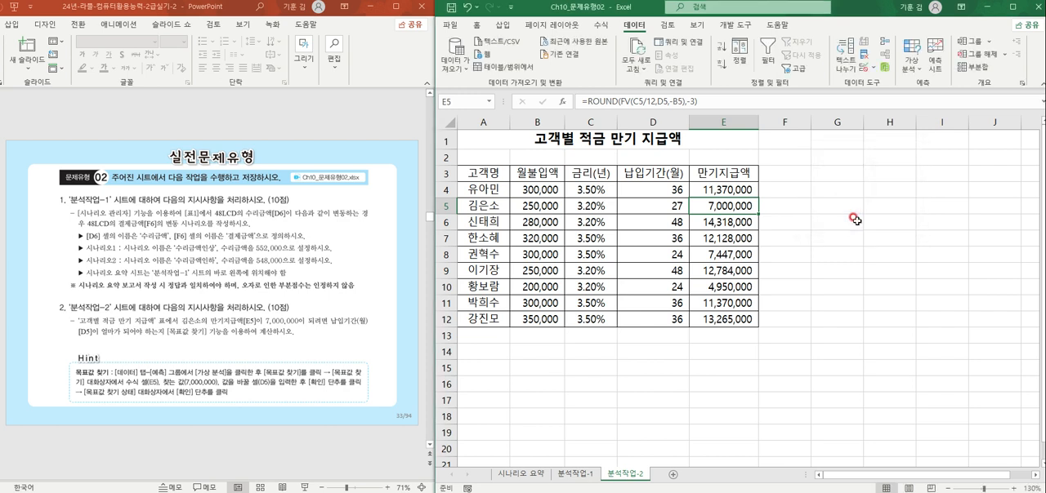
{"action": "left_click", "coordinate": [881, 281]}
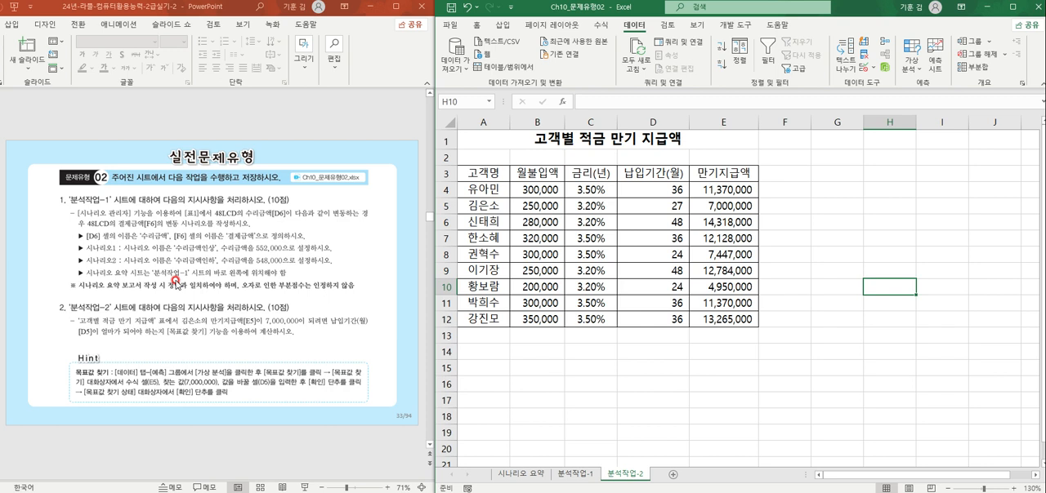
{"action": "left_click", "coordinate": [576, 297]}
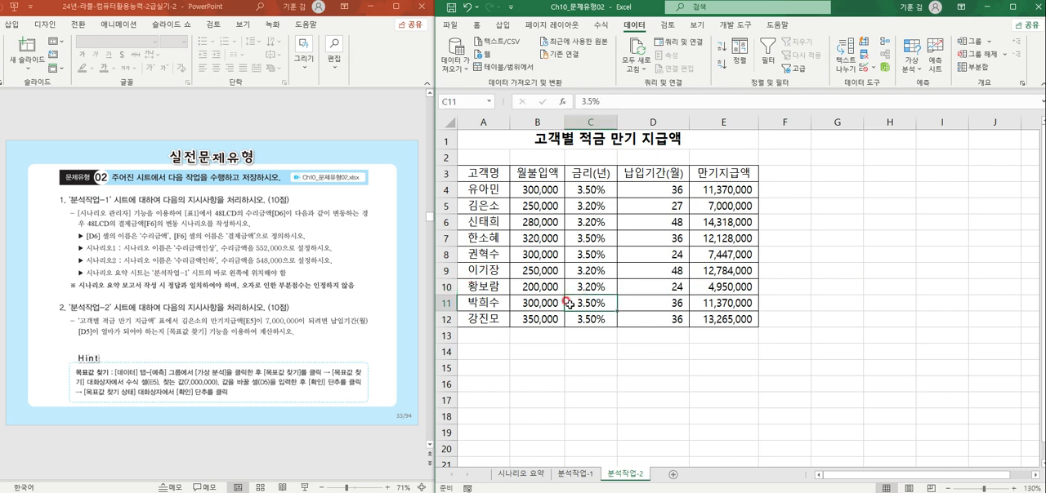